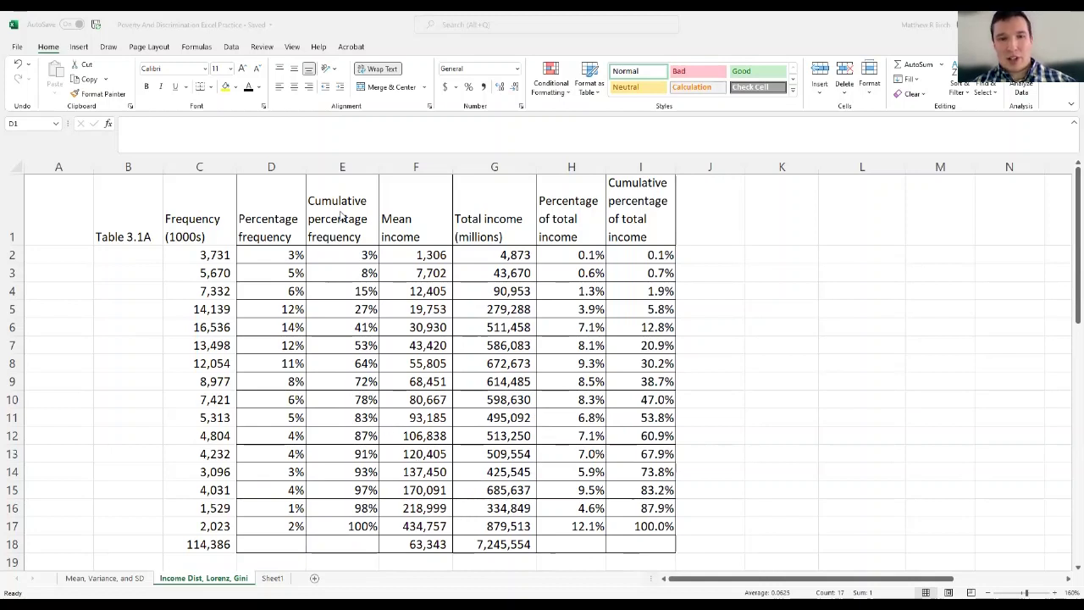
# Step: Review the cumulative percentage frequency and cumulative percentage of total income columns on the Income Dist, Lorenz, Gini sheet and their copy on Sheet1
pyautogui.moveTo(341, 218); pyautogui.dragTo(354, 526)
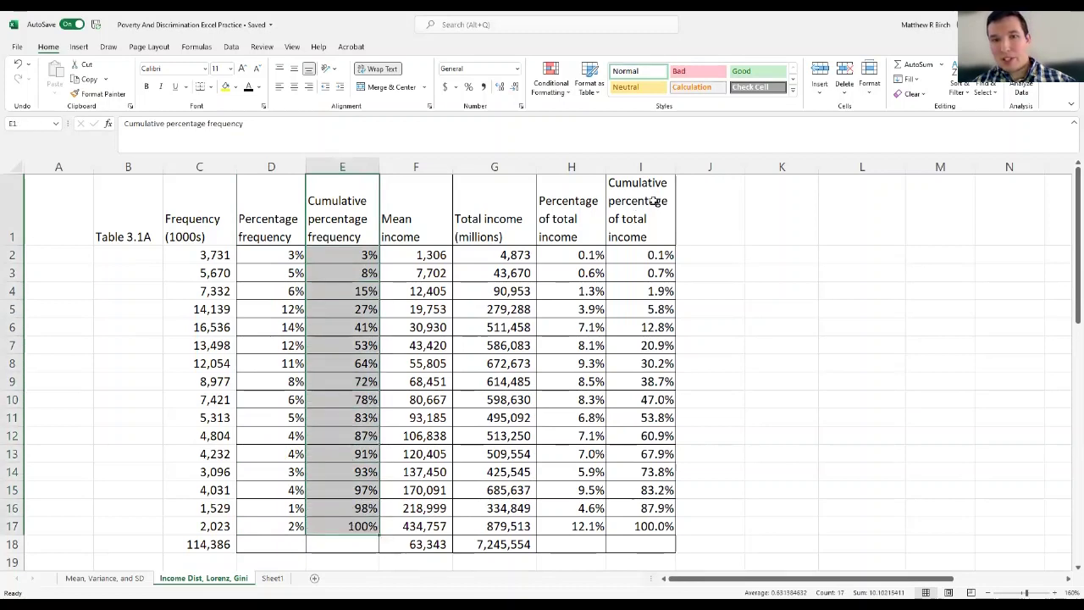
pyautogui.moveTo(649, 213); pyautogui.dragTo(662, 519)
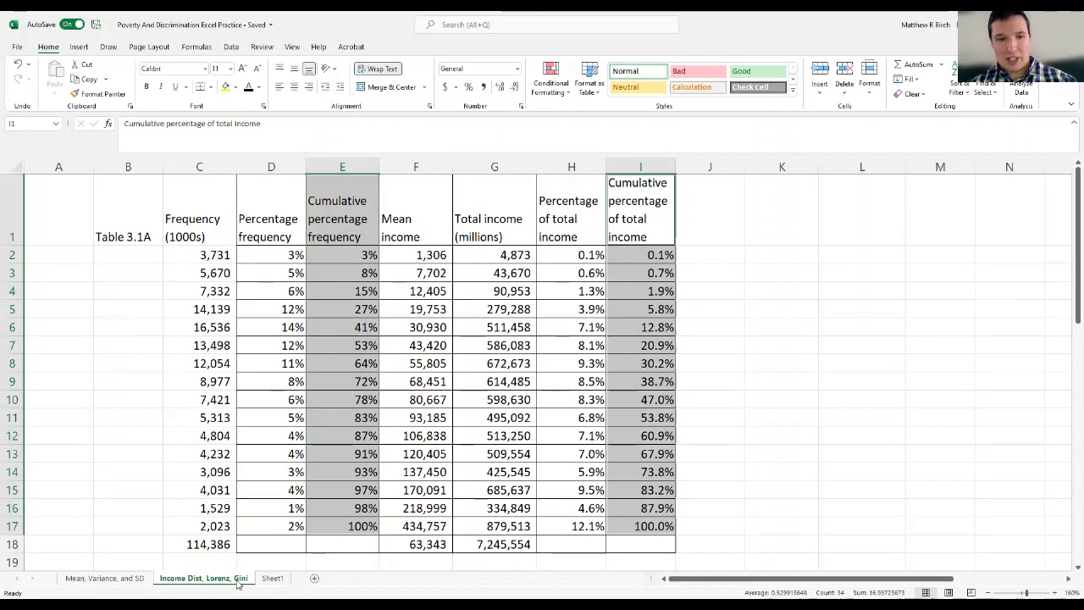
pyautogui.click(272, 579)
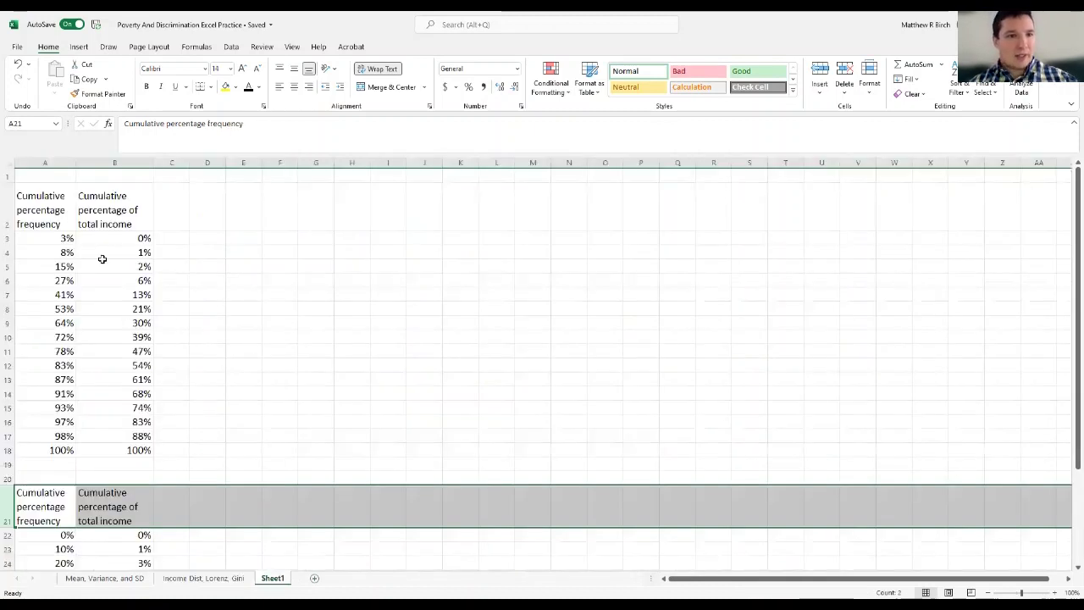
pyautogui.moveTo(31, 219); pyautogui.dragTo(125, 449)
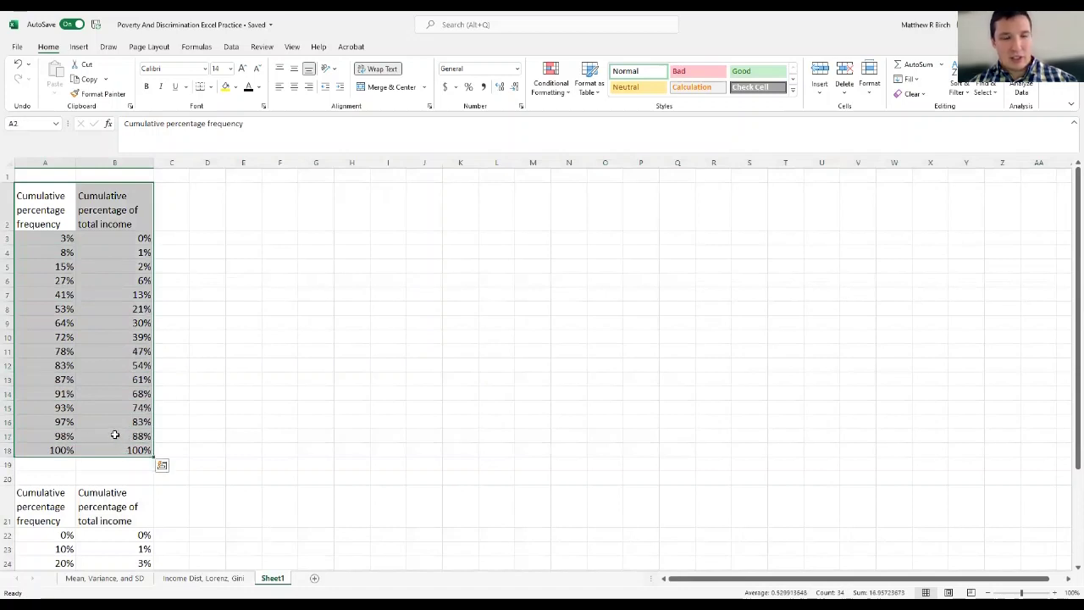
pyautogui.click(173, 421)
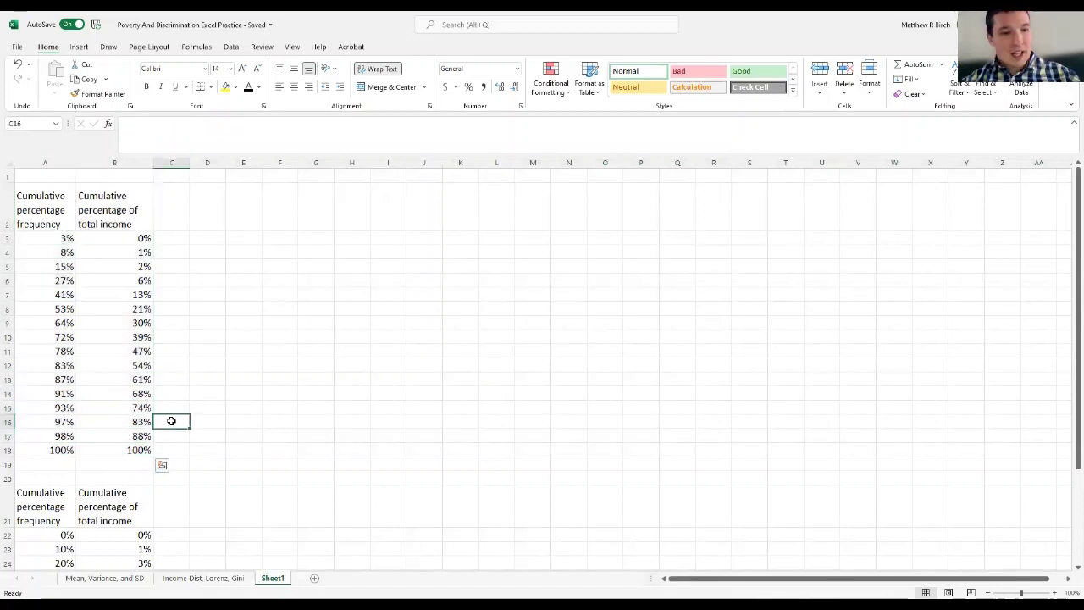
# Step: Compare the first frequency percentages of Sheet1's upper table with the 10% and 20% rows of the lower table
pyautogui.scroll(-3, 172, 423)
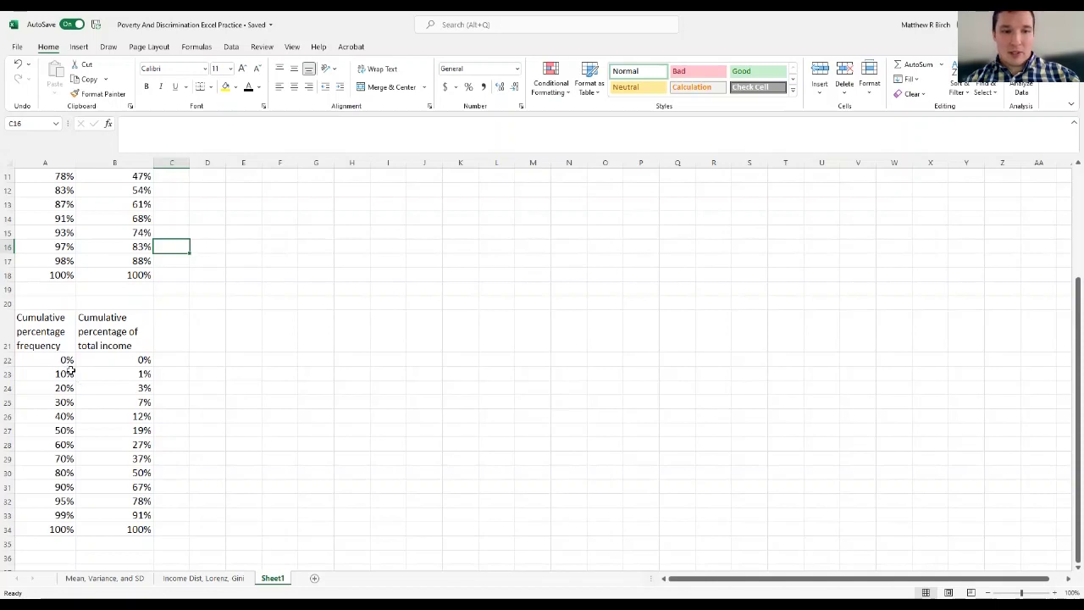
pyautogui.moveTo(71, 370); pyautogui.dragTo(66, 529)
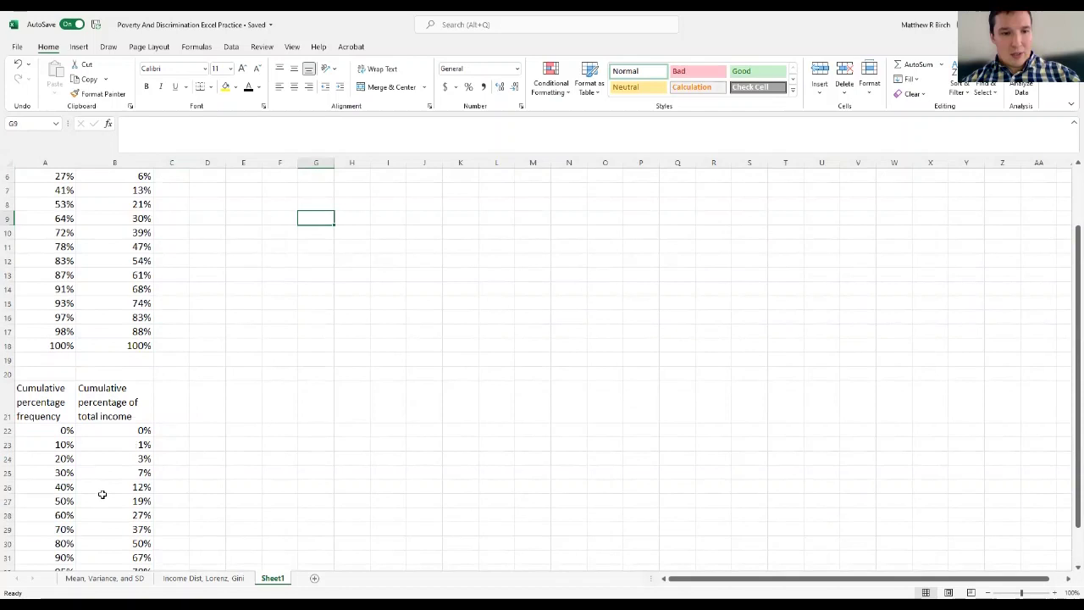
pyautogui.scroll(2, 102, 496)
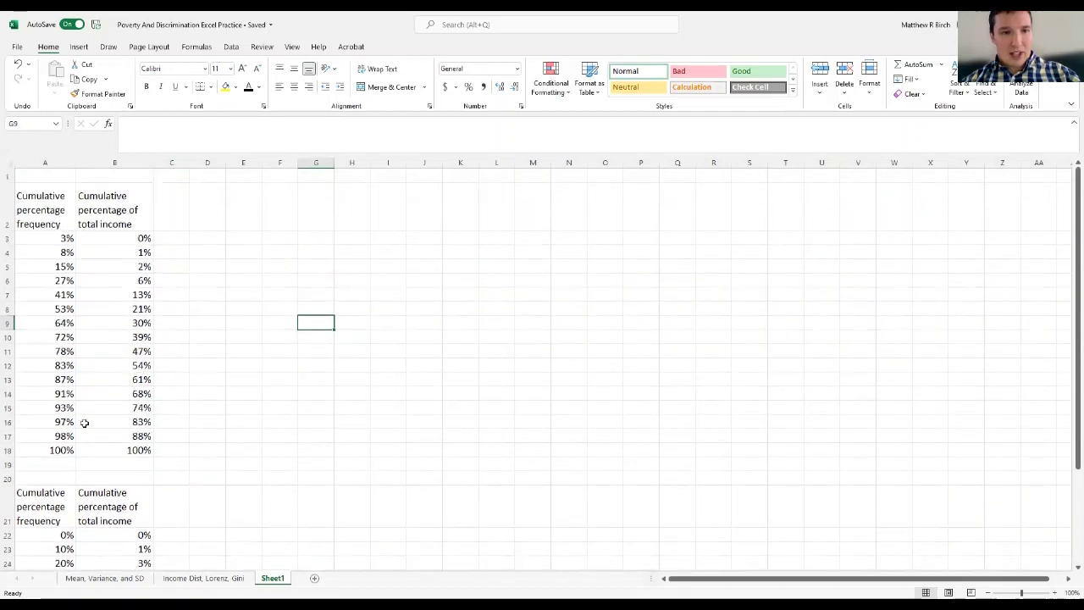
pyautogui.click(66, 238)
pyautogui.click(66, 252)
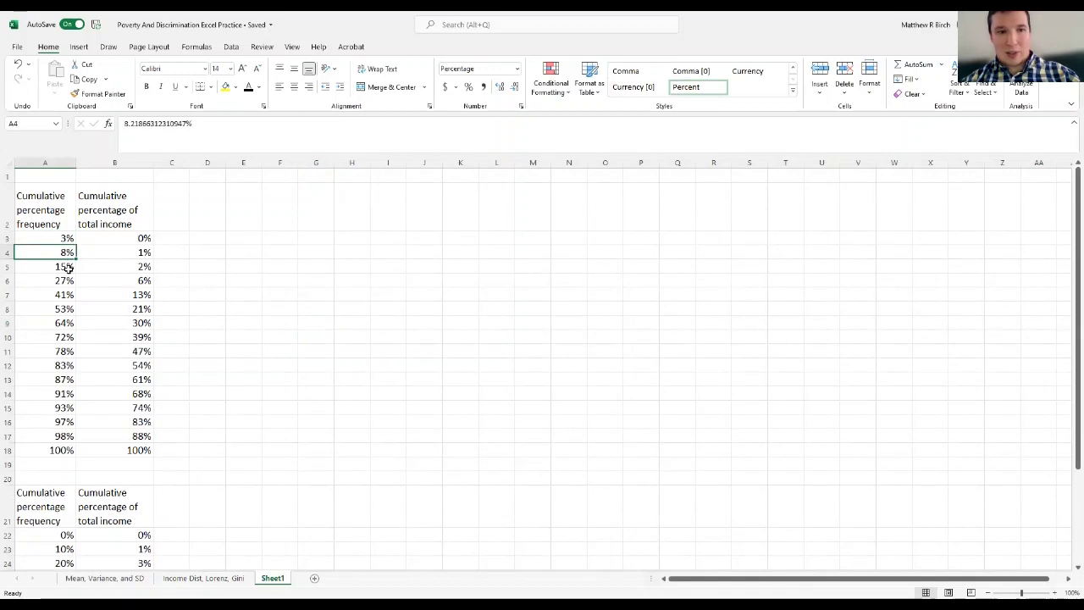
pyautogui.click(62, 266)
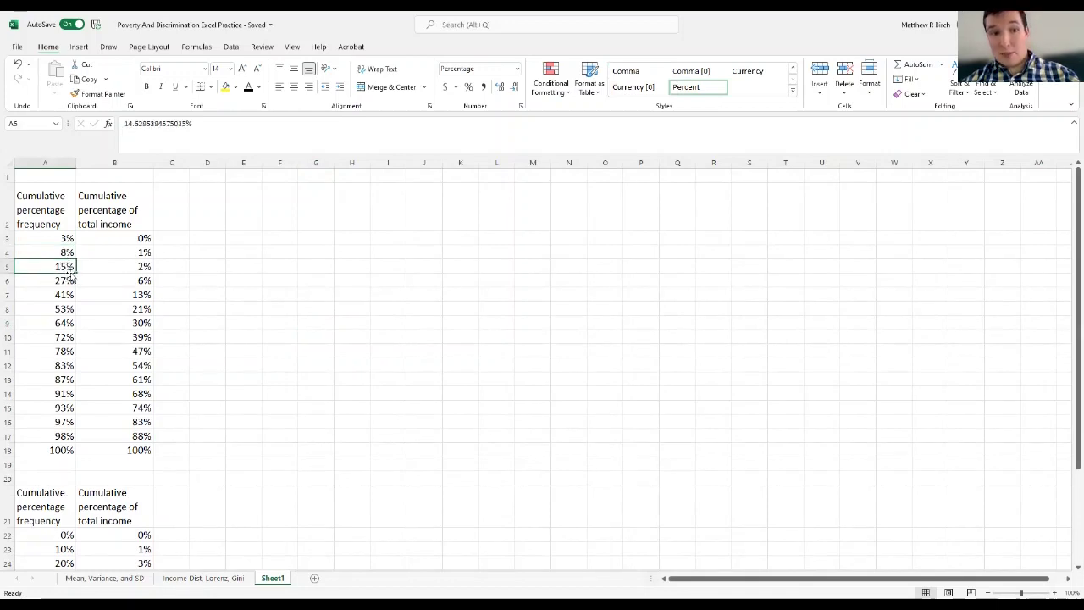
pyautogui.scroll(-2, 72, 279)
pyautogui.click(74, 444)
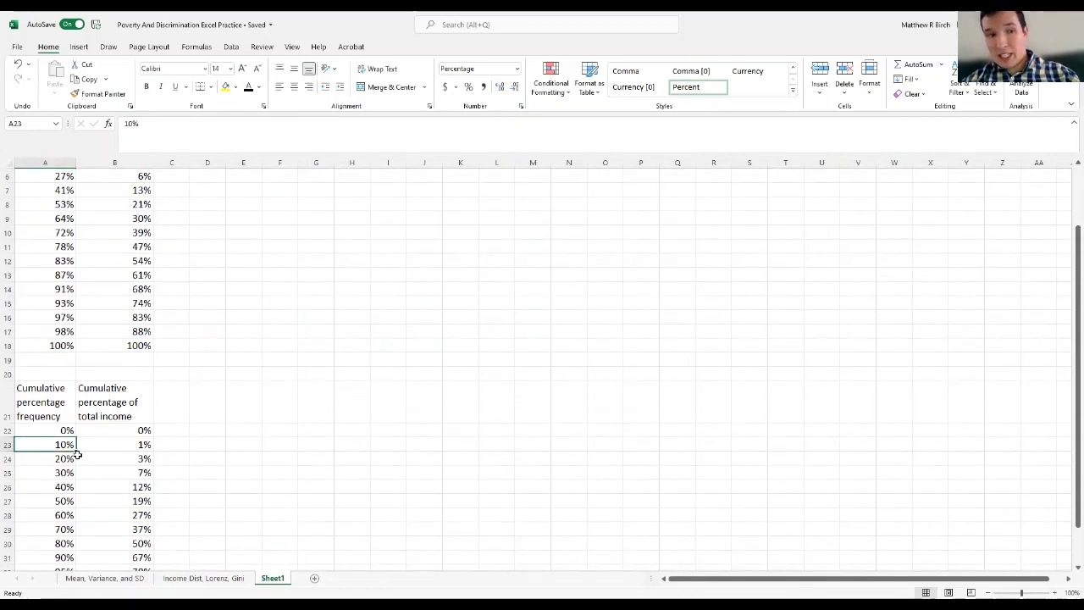
pyautogui.scroll(2, 205, 369)
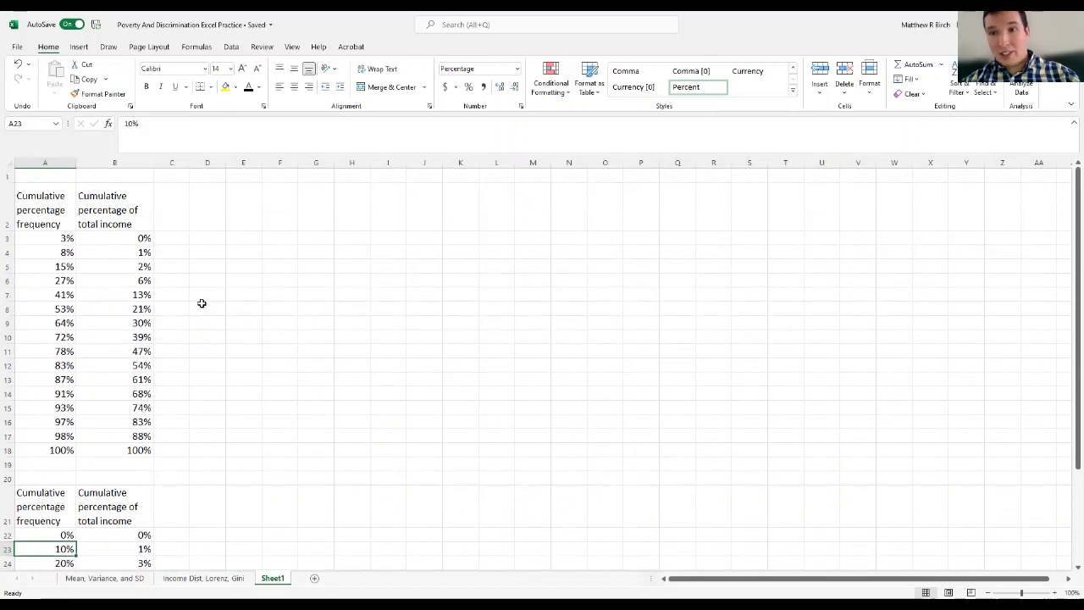
pyautogui.scroll(-2, 204, 373)
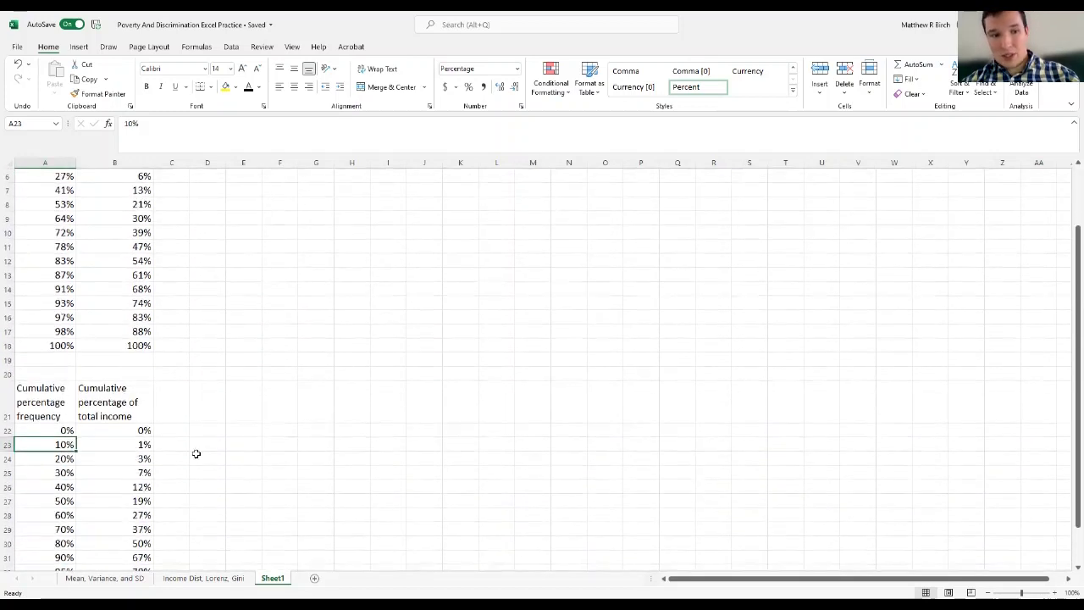
pyautogui.click(136, 440)
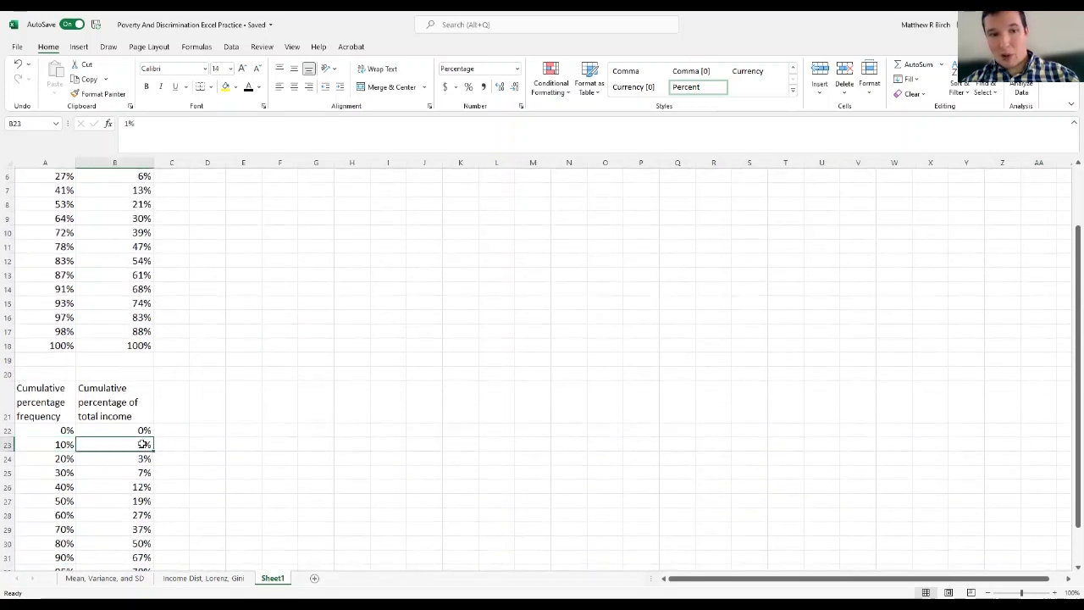
pyautogui.scroll(-2, 166, 486)
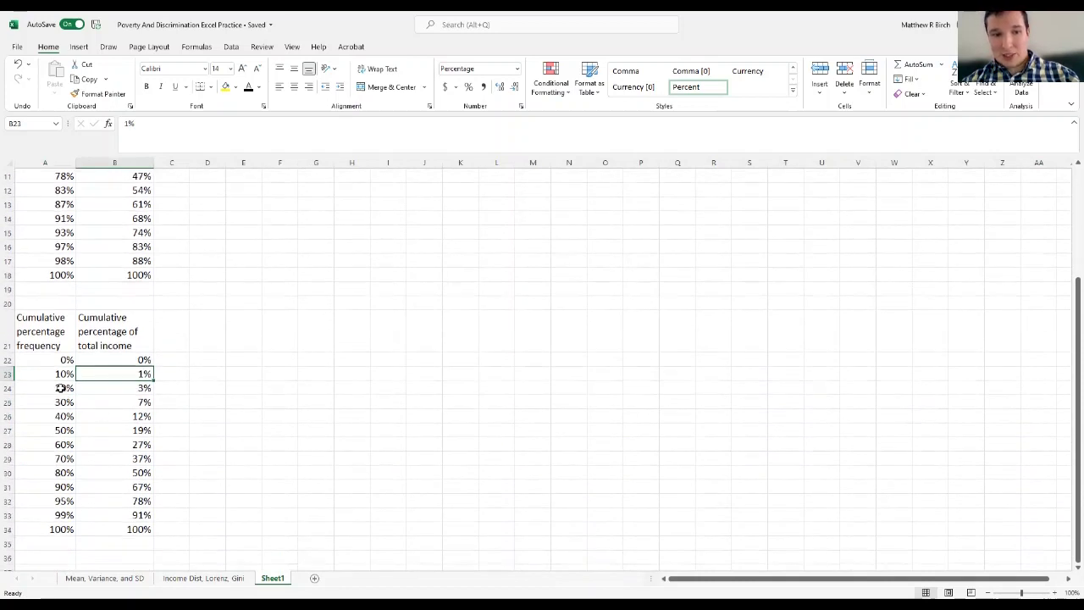
pyautogui.moveTo(62, 390); pyautogui.dragTo(143, 390)
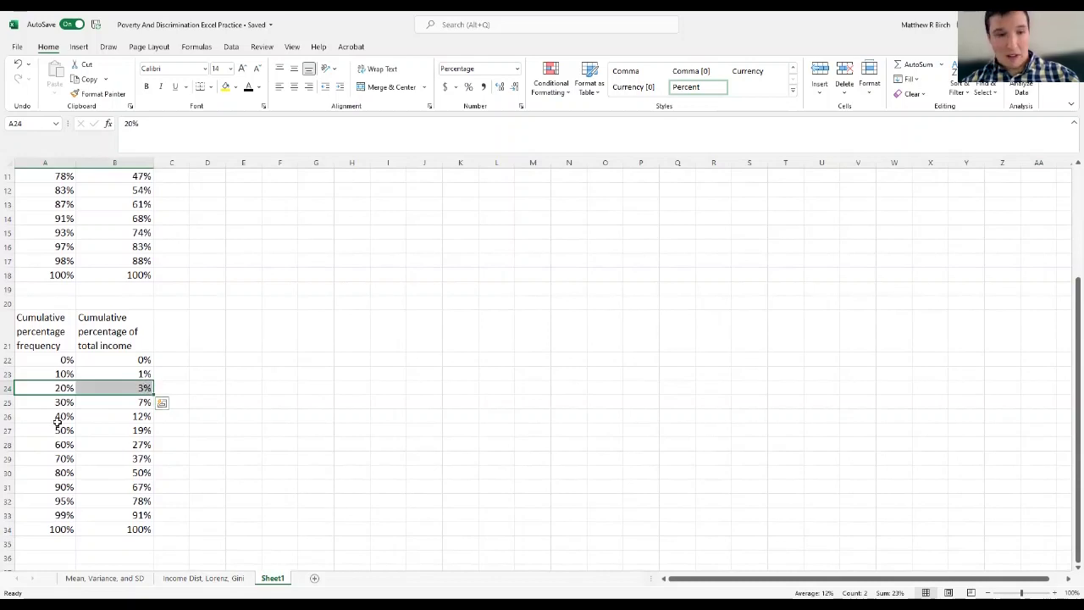
pyautogui.click(268, 434)
# Step: Compare the full frequency range A3:A18 of the upper table with the evenly spaced percentages in A22:B34
pyautogui.scroll(3, 237, 433)
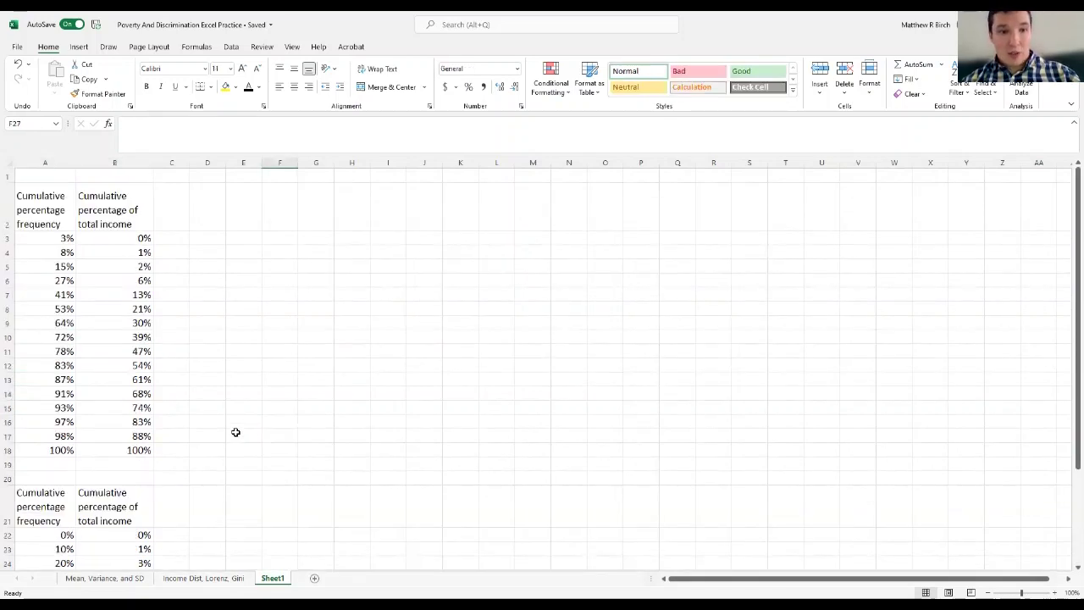
pyautogui.scroll(-3, 235, 433)
pyautogui.scroll(3, 235, 433)
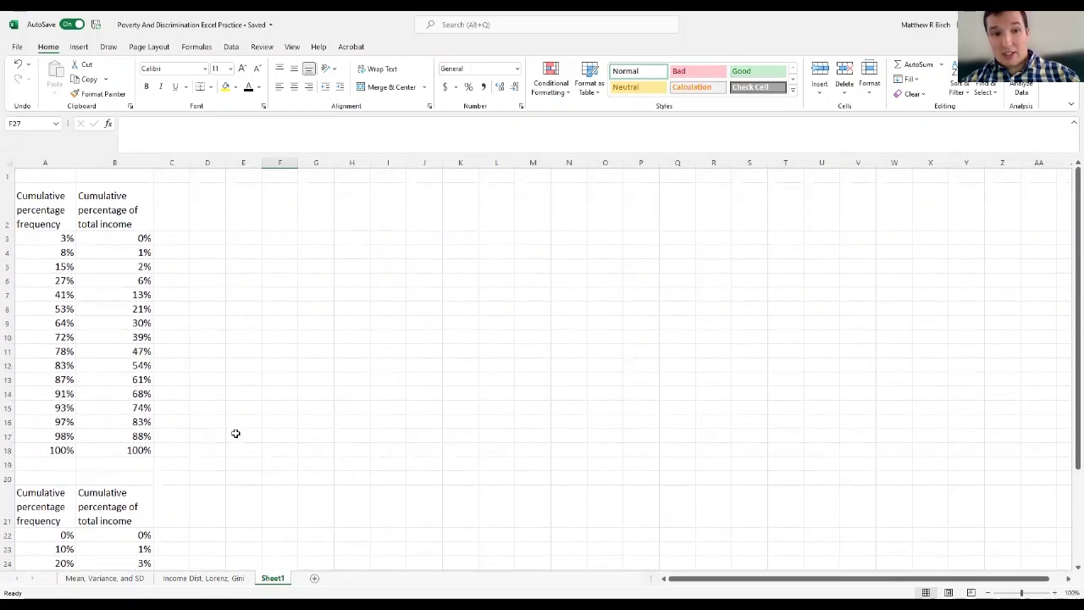
pyautogui.scroll(-3, 229, 433)
pyautogui.moveTo(37, 360); pyautogui.dragTo(127, 529)
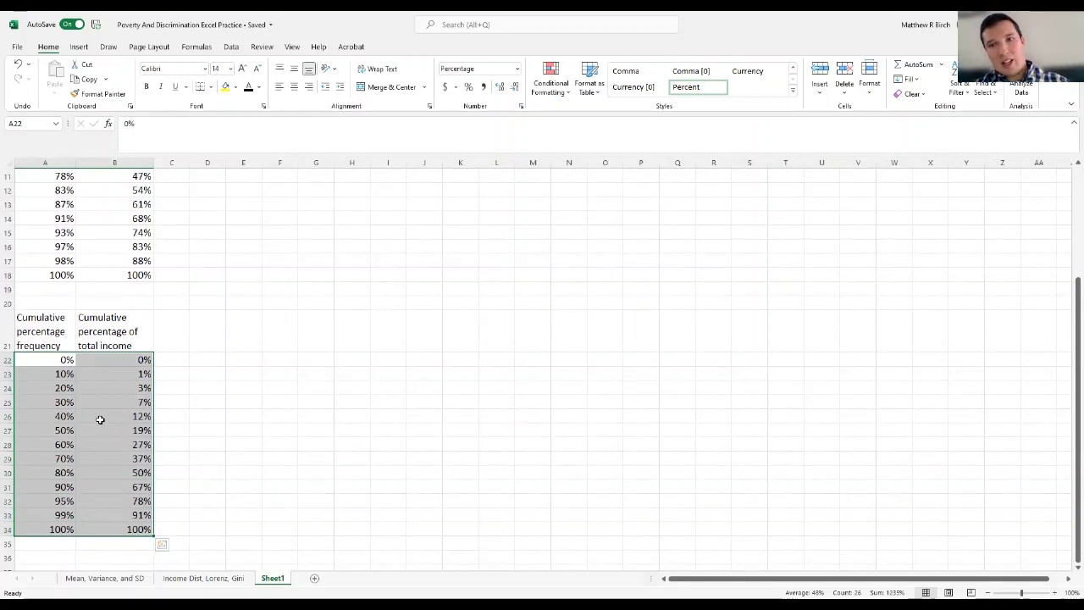
pyautogui.moveTo(49, 370); pyautogui.dragTo(52, 492)
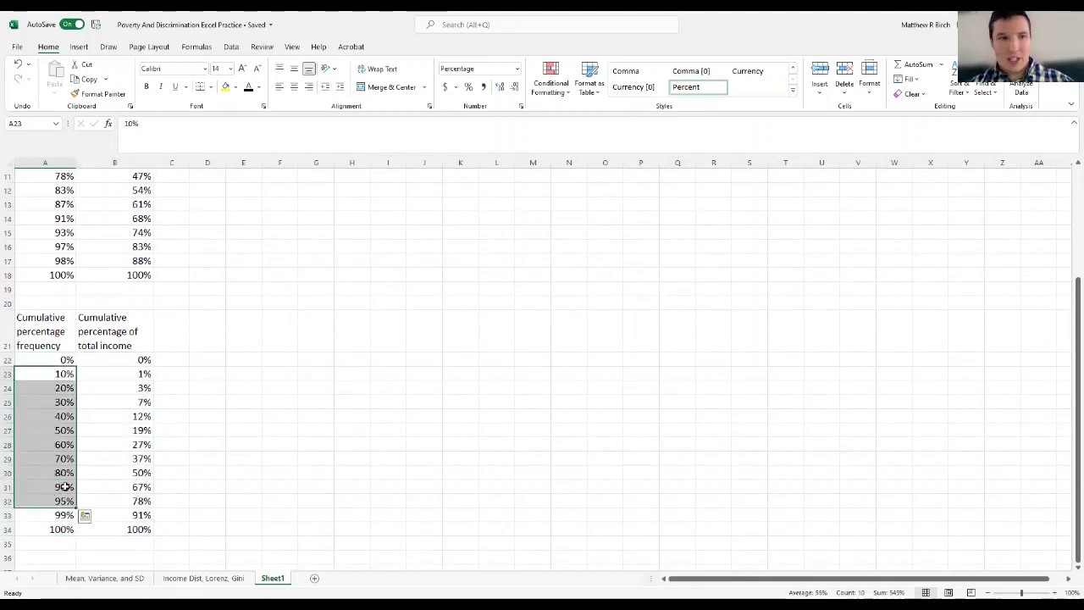
pyautogui.scroll(4, 156, 373)
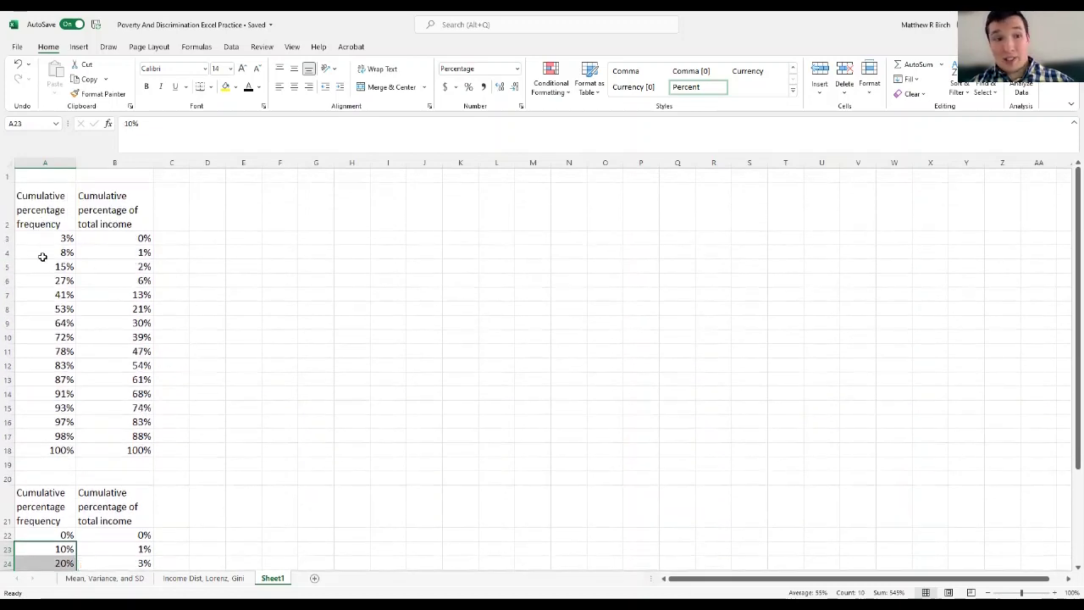
pyautogui.moveTo(53, 243); pyautogui.dragTo(48, 450)
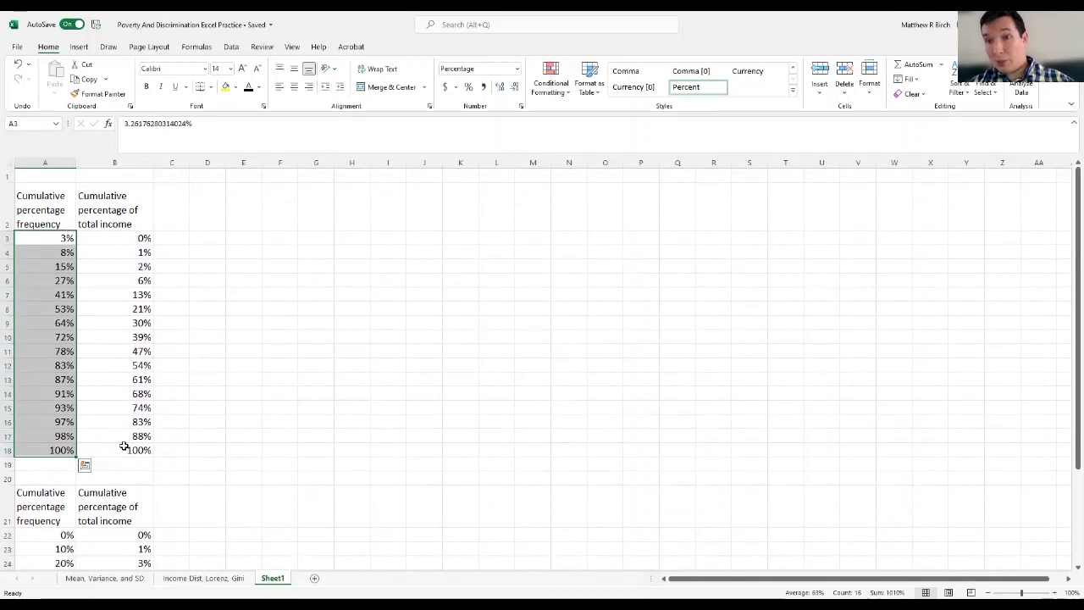
pyautogui.scroll(-2, 230, 444)
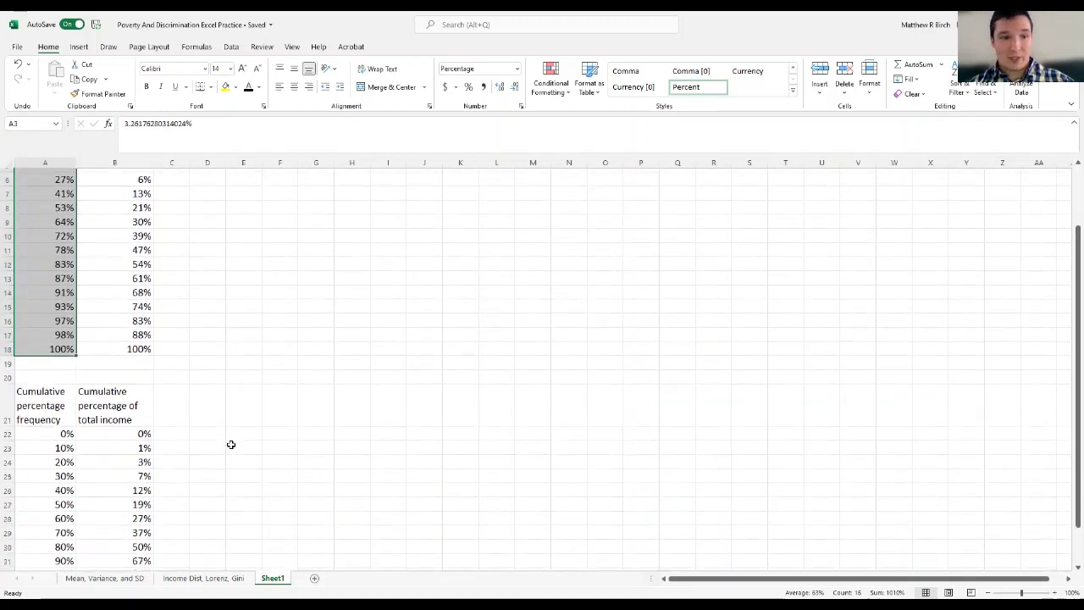
pyautogui.scroll(-2, 230, 381)
pyautogui.click(230, 386)
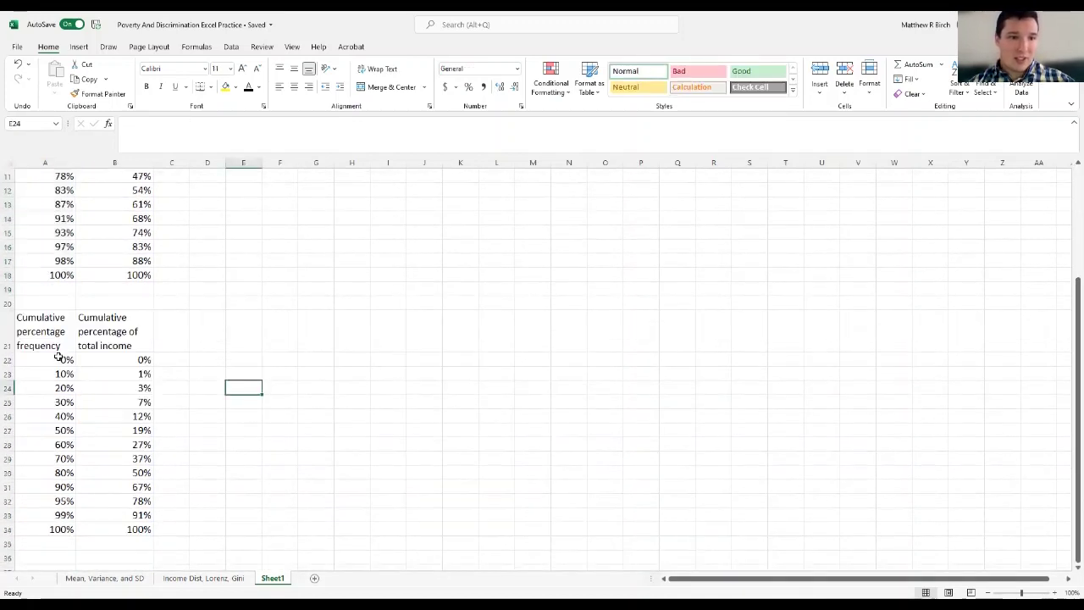
# Step: Insert a scatter chart with straight lines and markers from the lower table, A21:B34, including its headers
pyautogui.moveTo(49, 342); pyautogui.dragTo(134, 526)
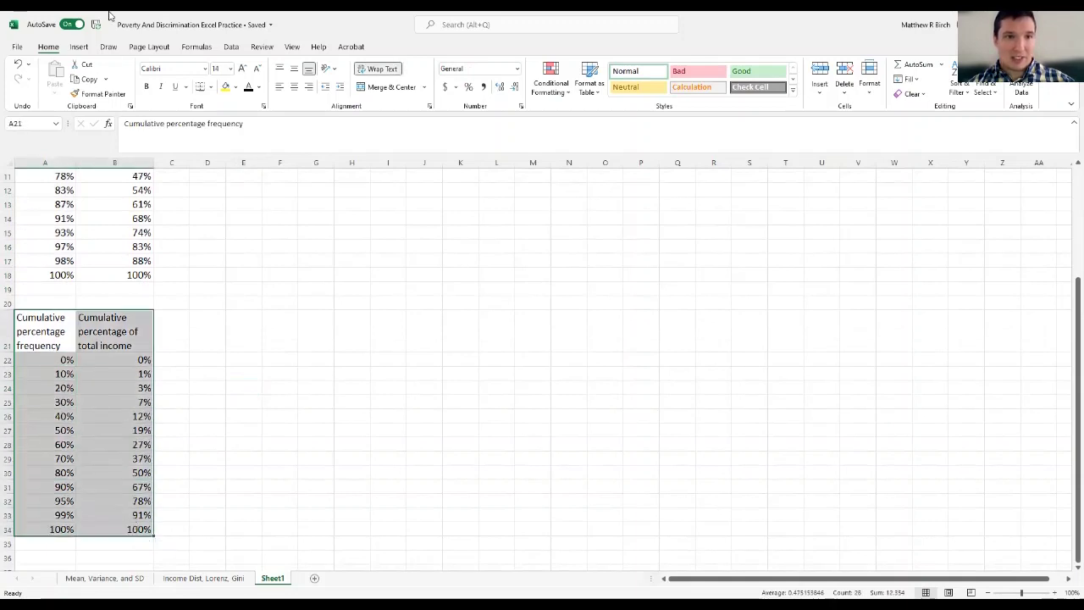
pyautogui.click(81, 47)
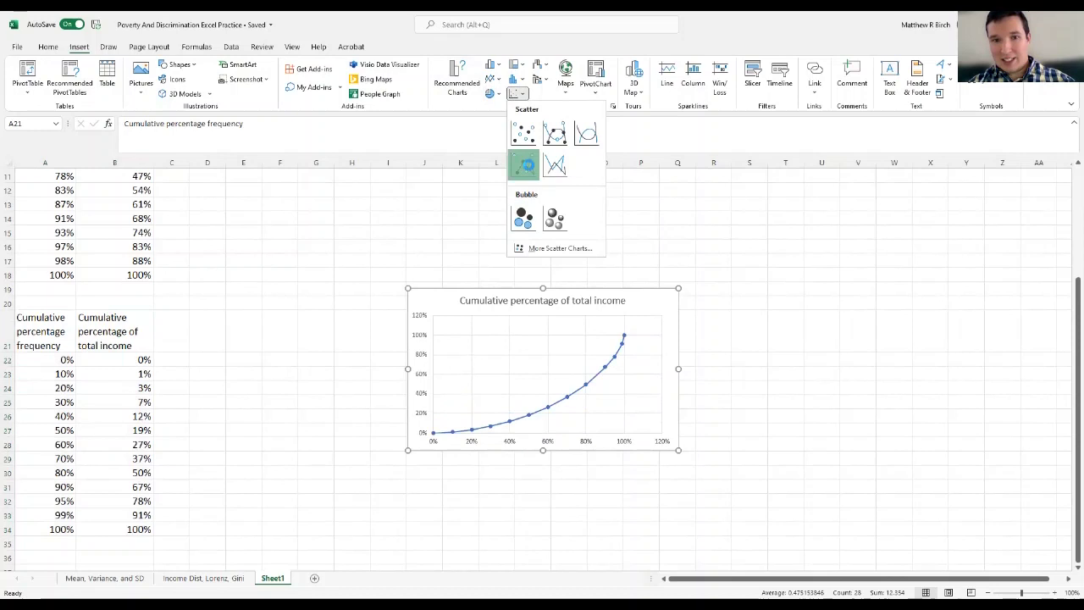
pyautogui.click(538, 311)
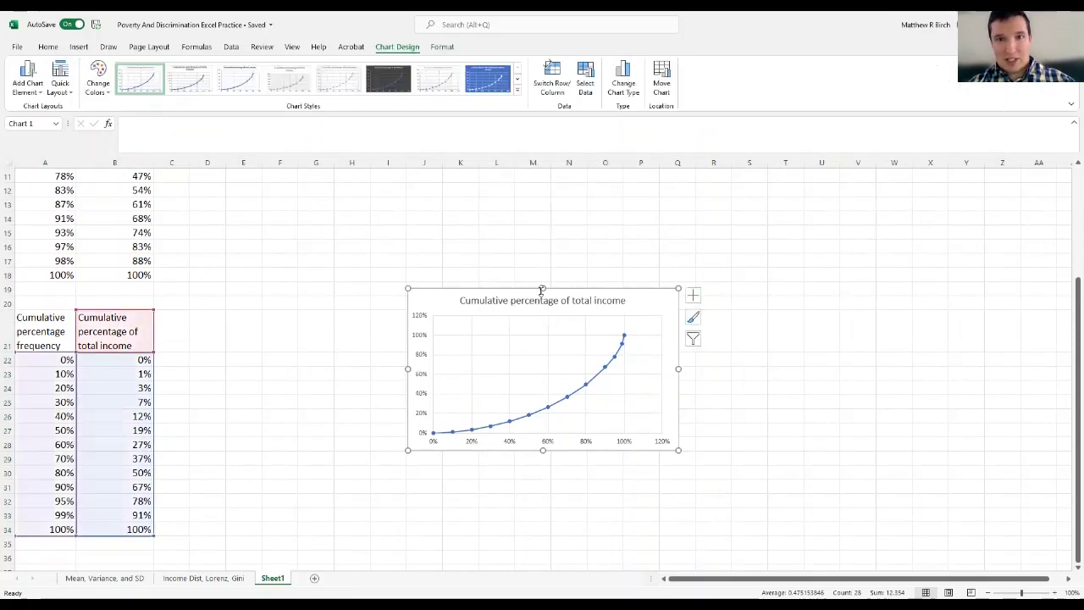
# Step: Replace the scatter chart's title with "Lorenz Curve"
pyautogui.click(537, 302)
pyautogui.doubleClick(624, 301)
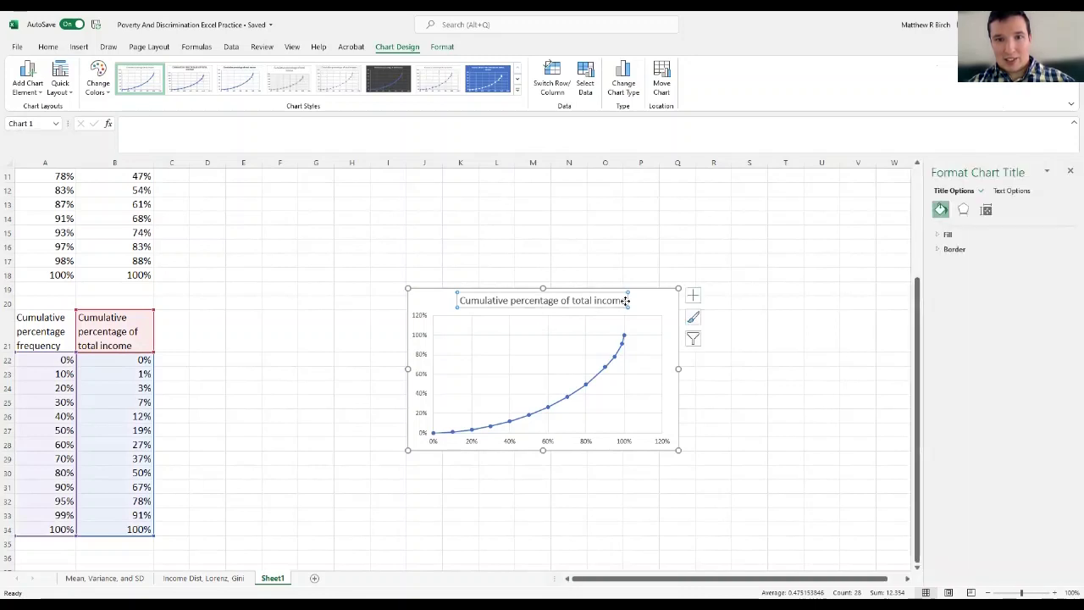
pyautogui.moveTo(625, 301); pyautogui.dragTo(469, 308)
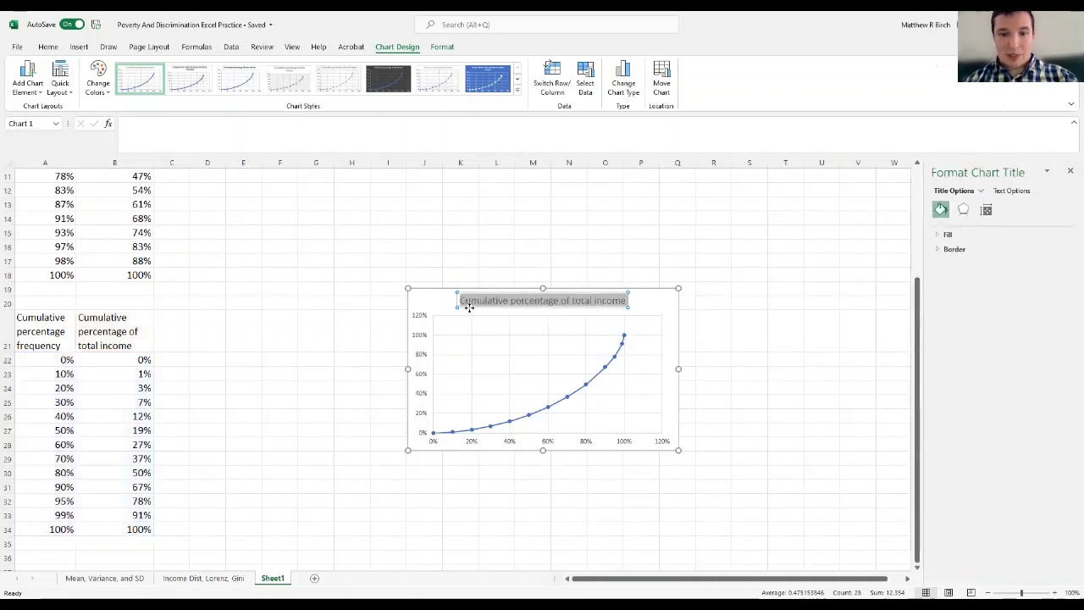
pyautogui.write('Lorenz C')
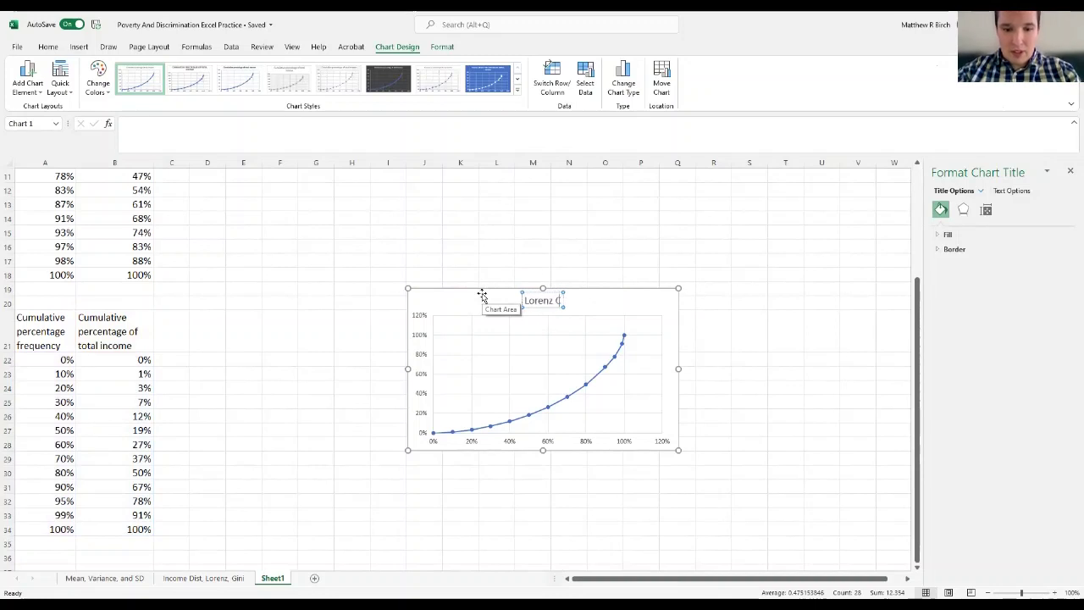
pyautogui.write('urve')
pyautogui.click(481, 293)
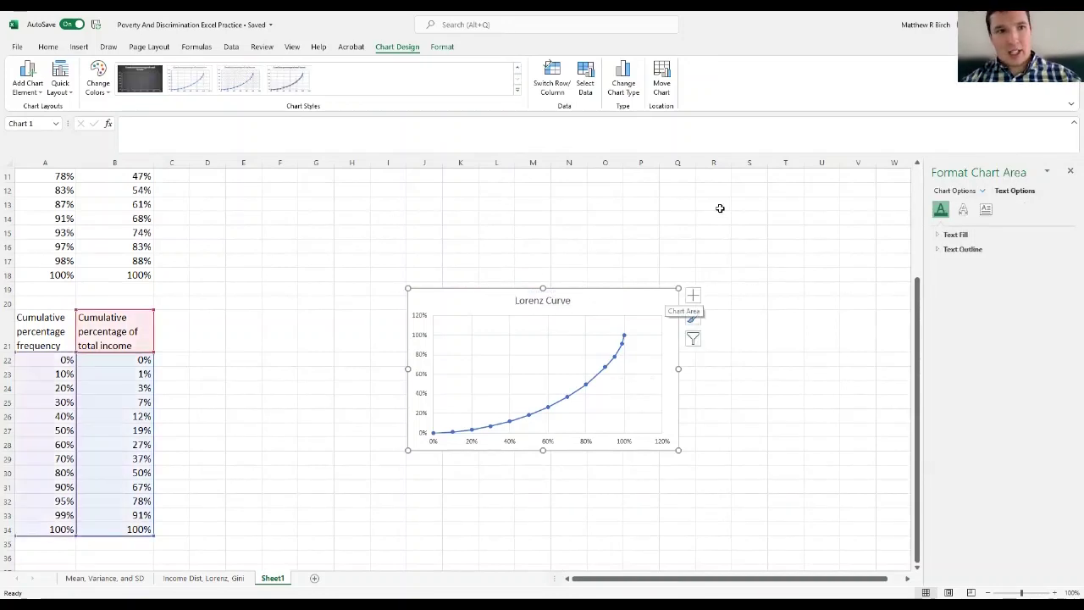
# Step: Apply the quick layout with axis titles, legend and fine gridlines but no chart title, and delete the legend
pyautogui.click(67, 93)
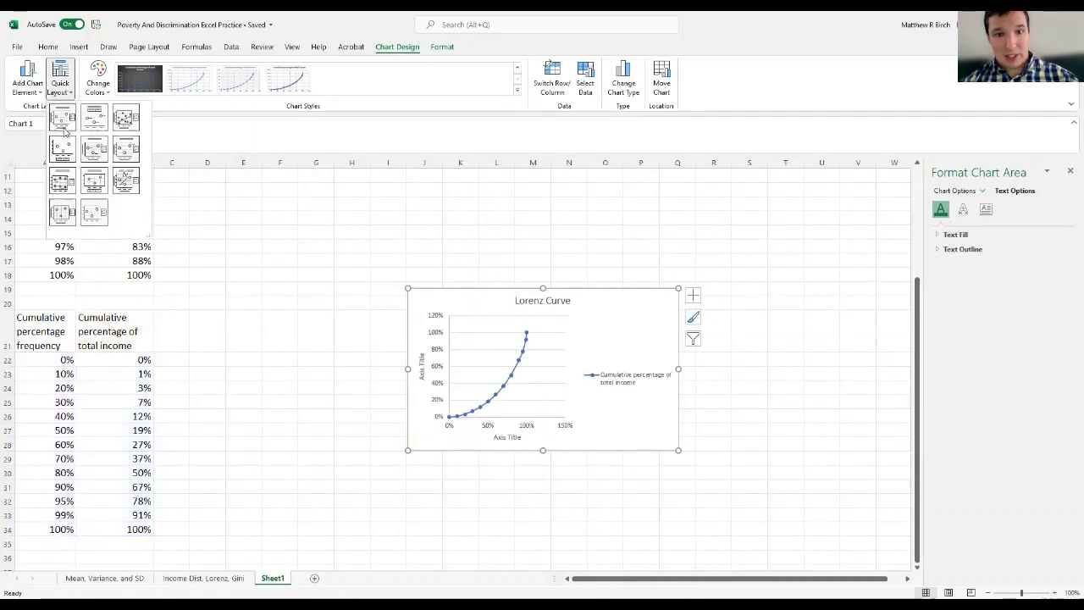
pyautogui.click(59, 222)
pyautogui.click(620, 373)
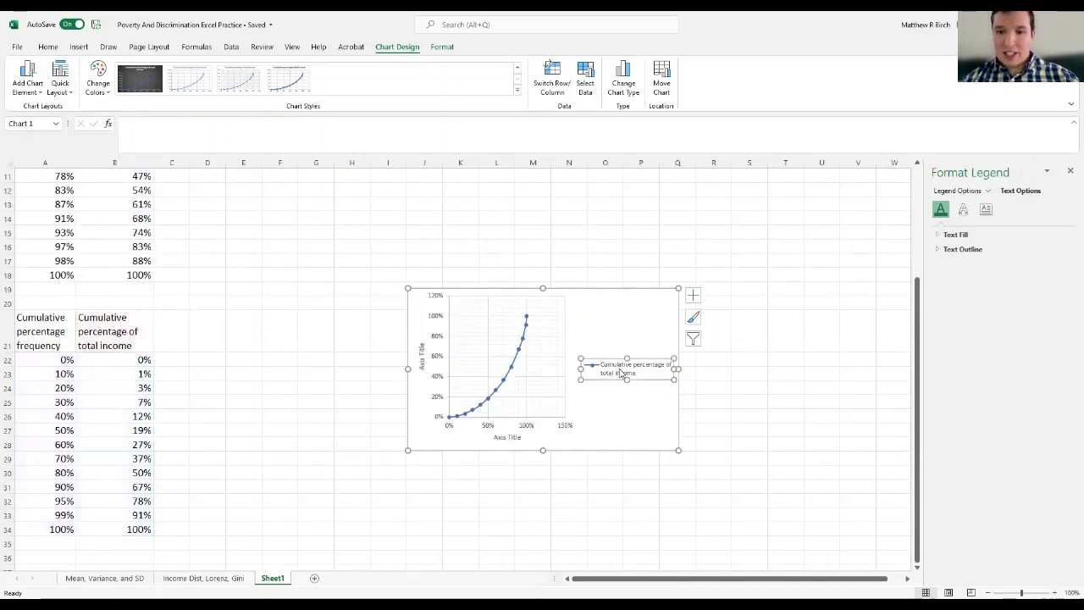
pyautogui.press('Delete')
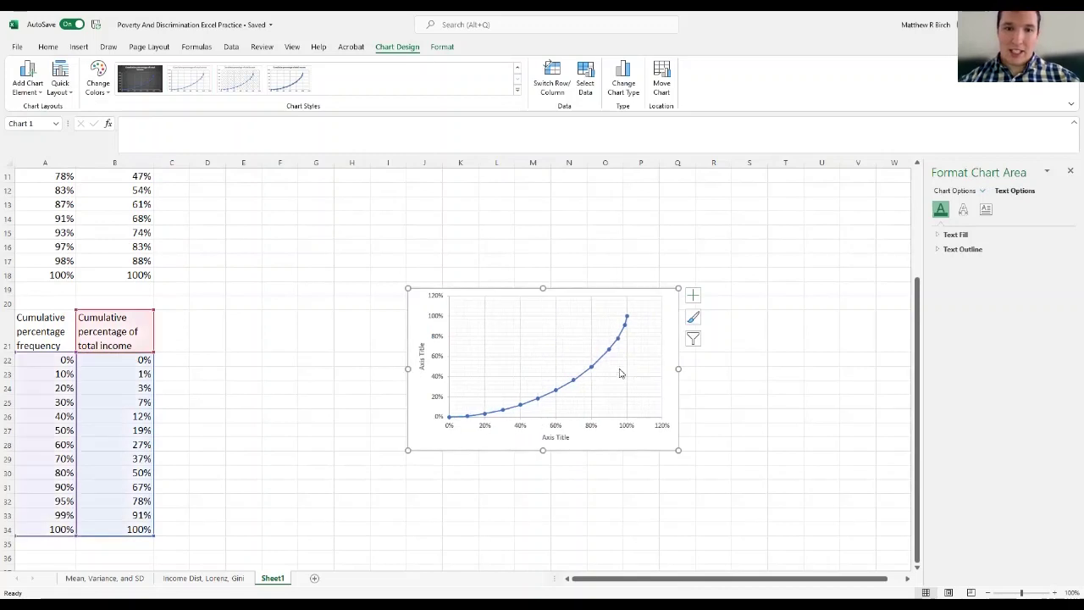
# Step: Replace the chart's horizontal axis title with "Cumulative percentage of families"
pyautogui.click(555, 437)
pyautogui.doubleClick(566, 437)
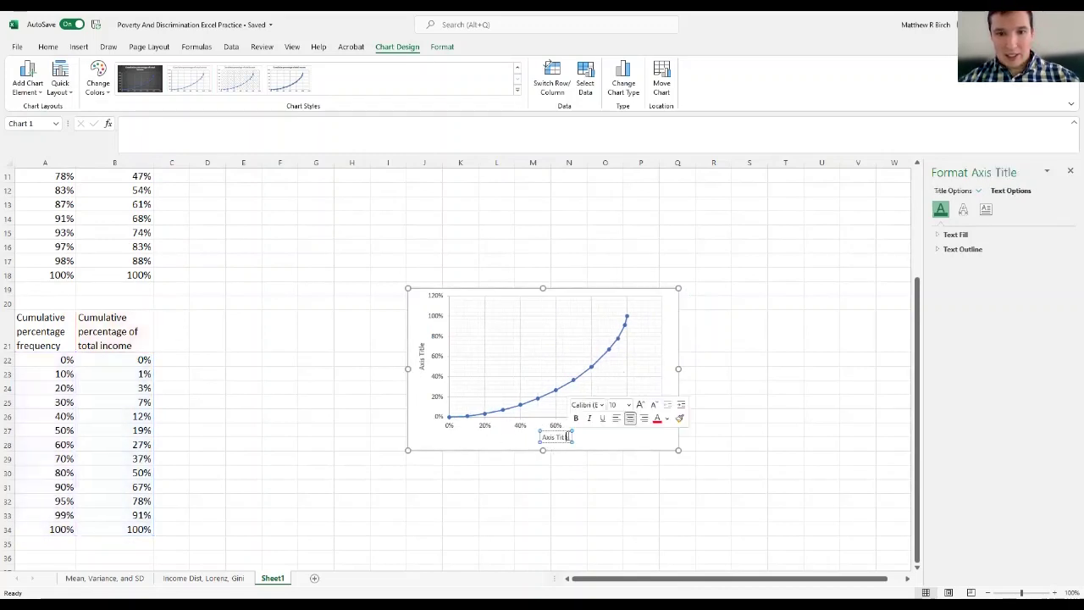
pyautogui.moveTo(568, 439); pyautogui.dragTo(538, 439)
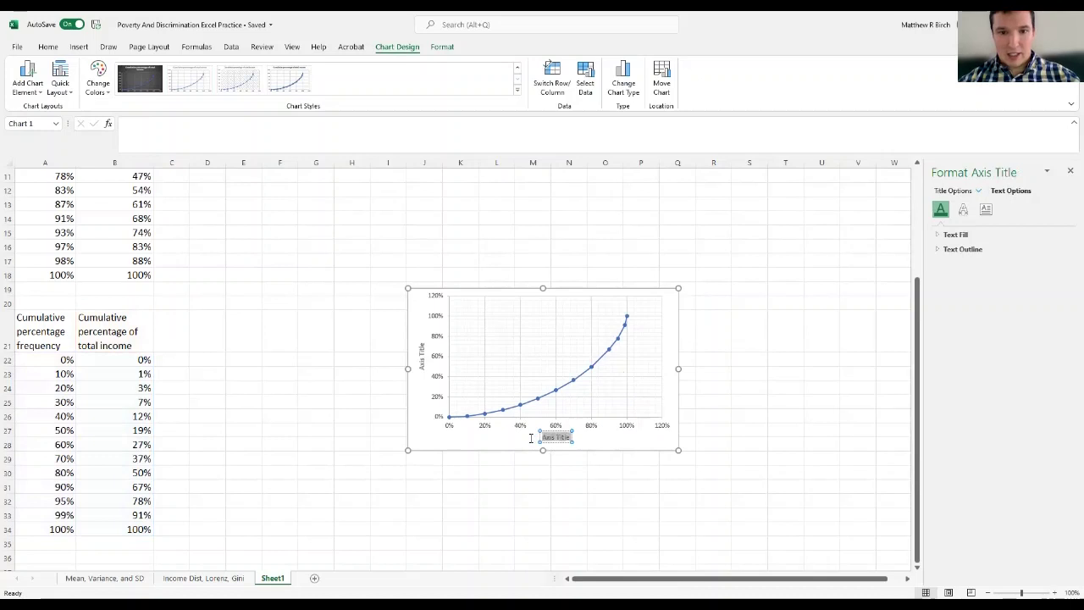
pyautogui.write('Cu')
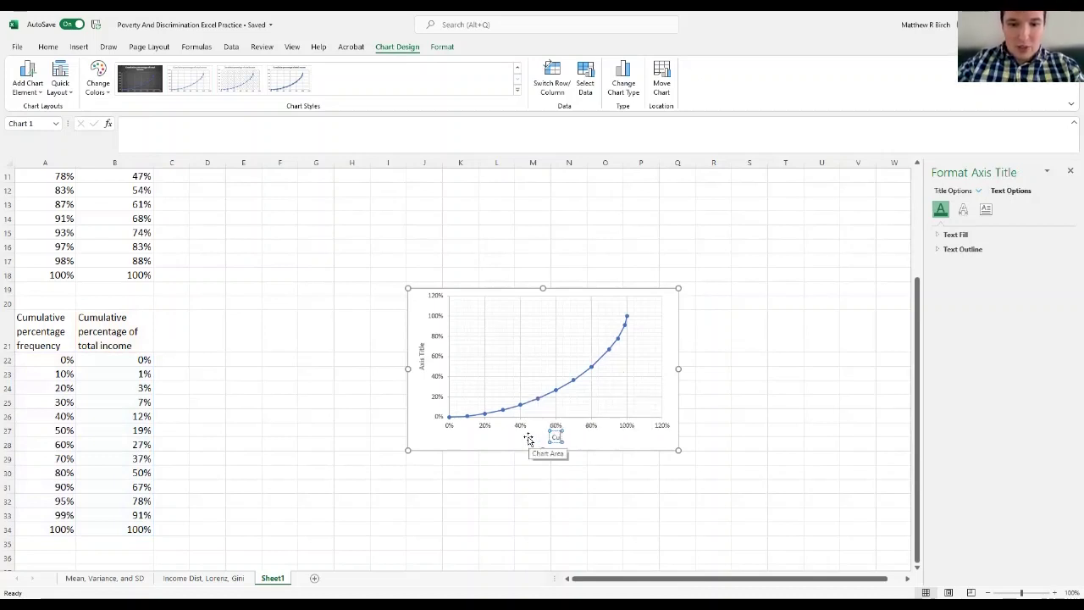
pyautogui.write('mulative')
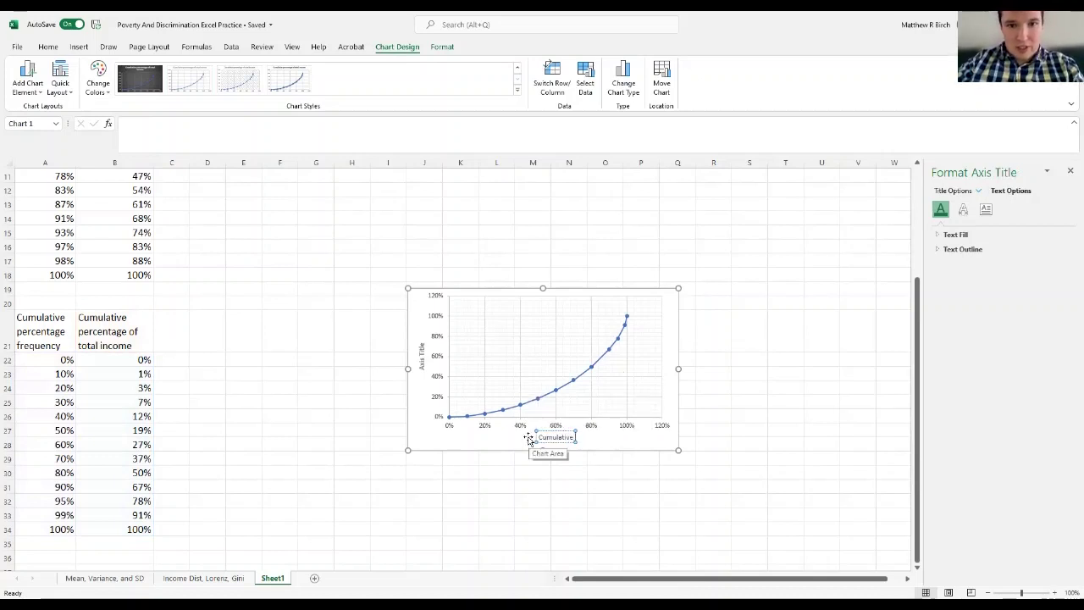
pyautogui.write(' percenta')
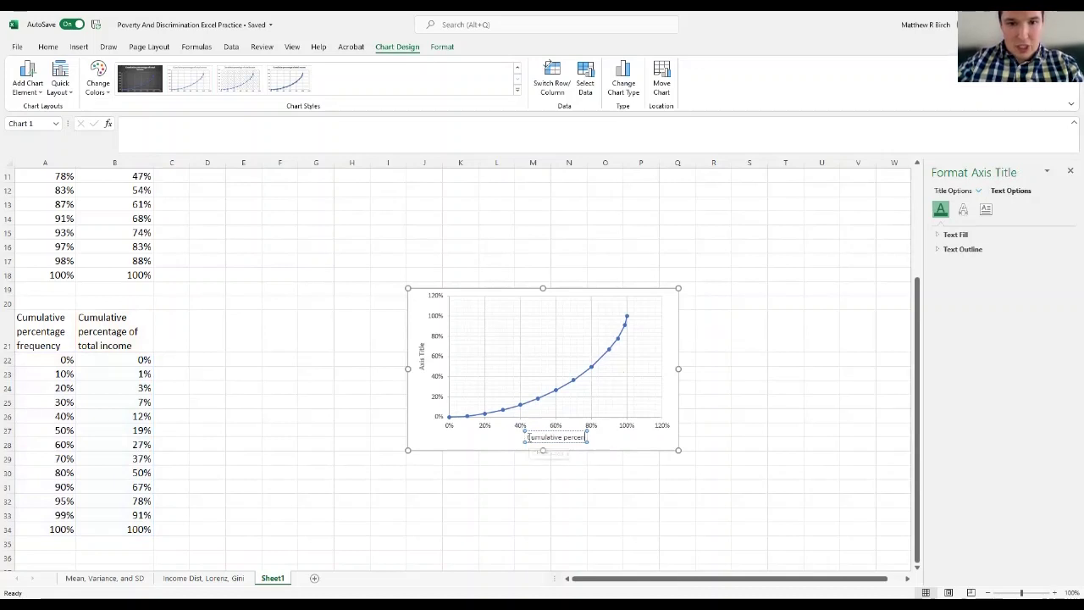
pyautogui.press('BackSpace')
pyautogui.press('BackSpace')
pyautogui.write('age of')
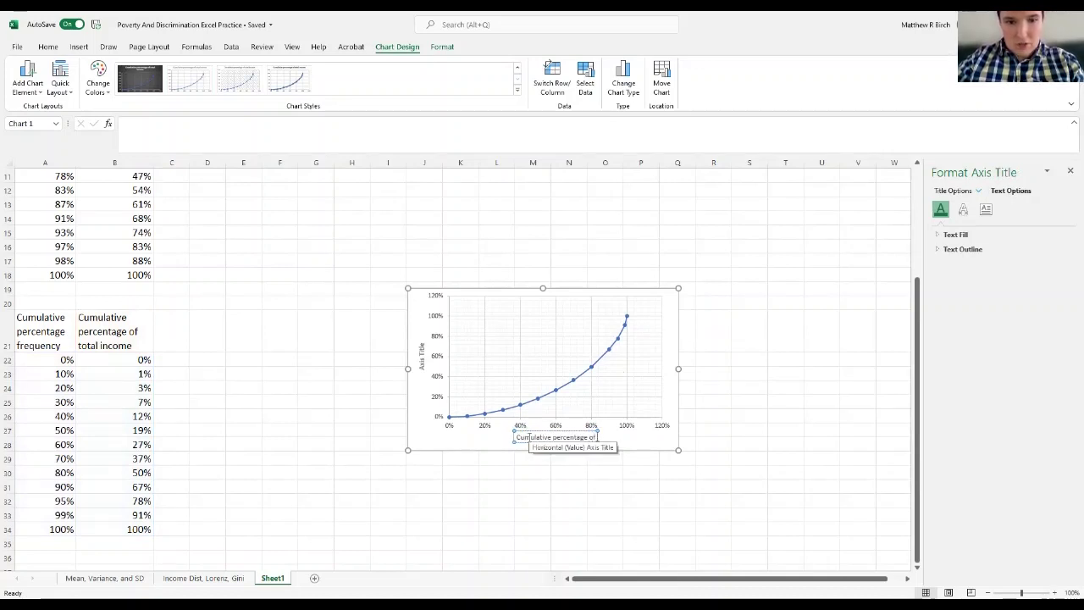
pyautogui.write(' families')
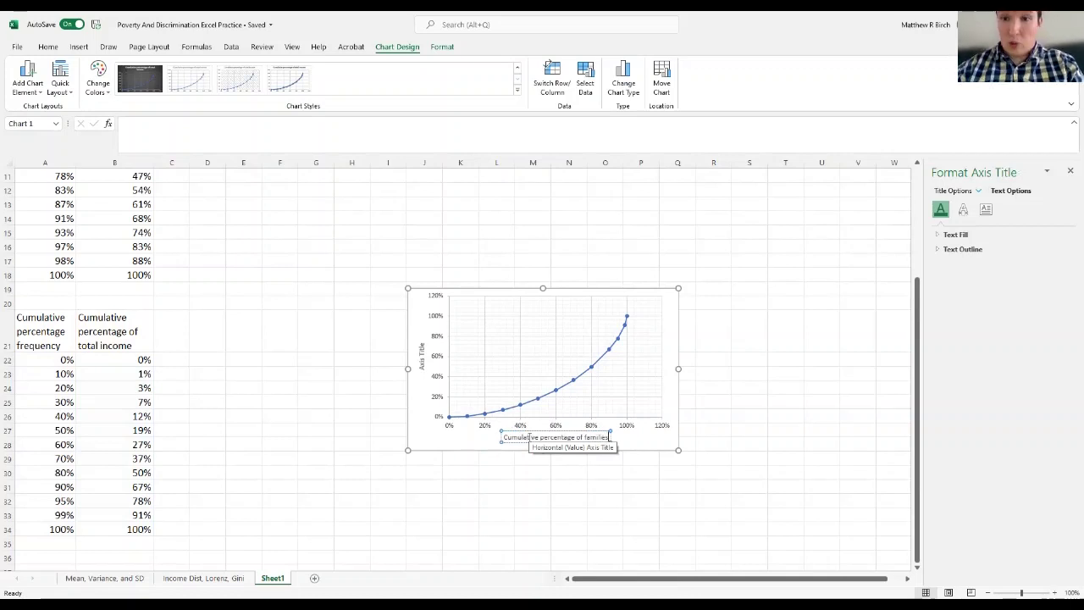
# Step: Replace the chart's vertical axis title with "Cumulative Percentage of Income"
pyautogui.click(420, 358)
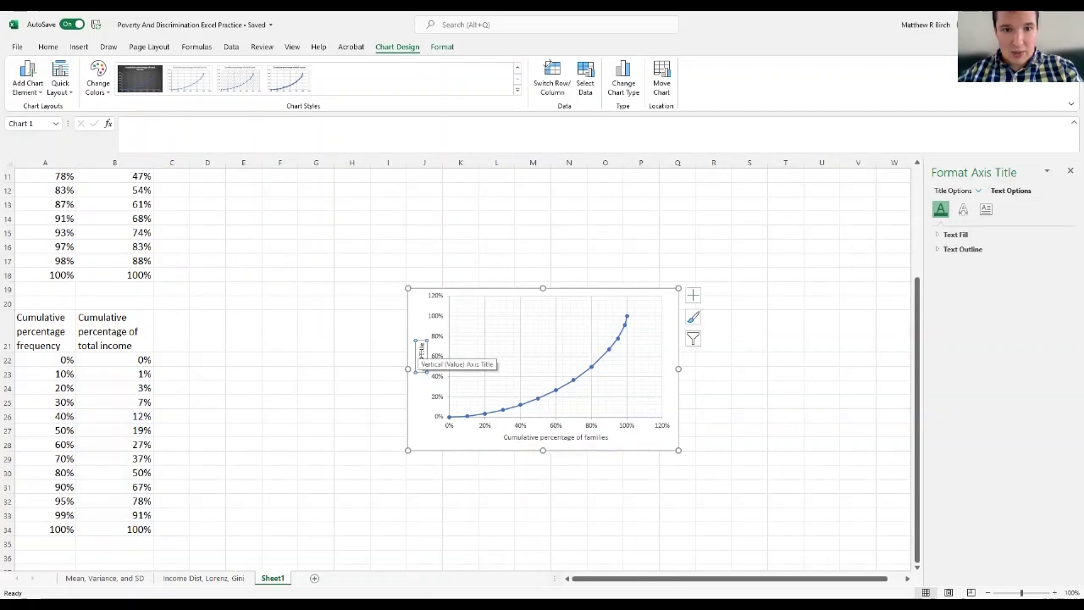
pyautogui.doubleClick(421, 356)
pyautogui.press('BackSpace')
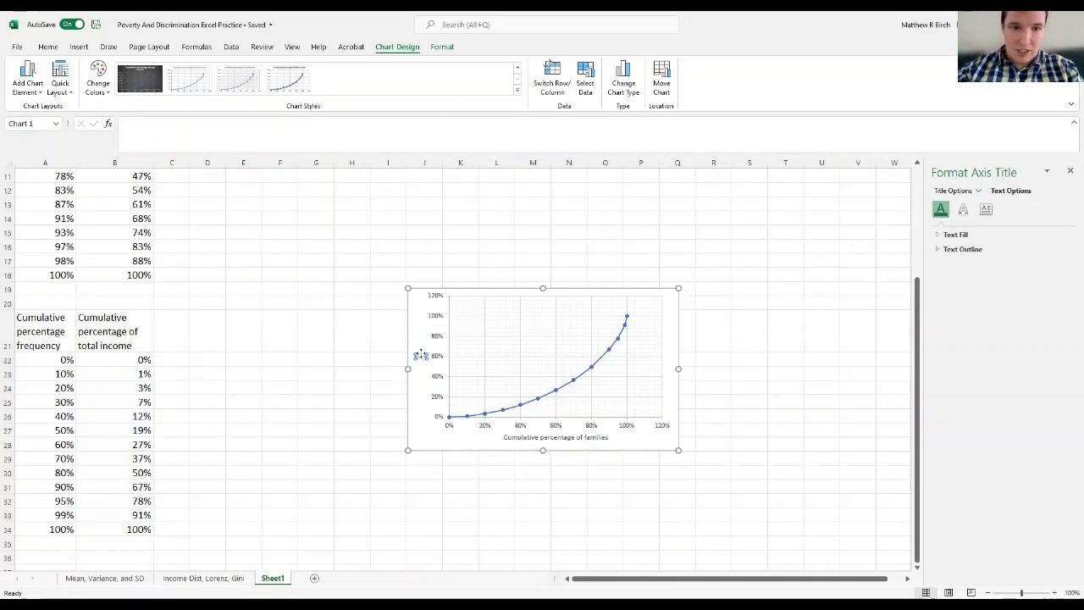
pyautogui.write('Cumulative perce')
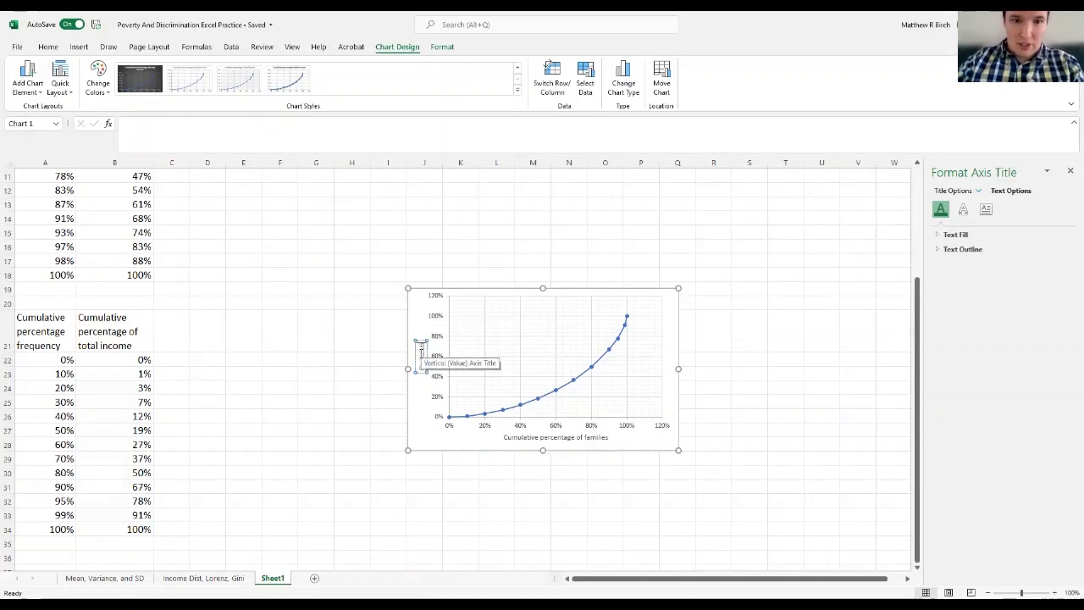
pyautogui.write('nta')
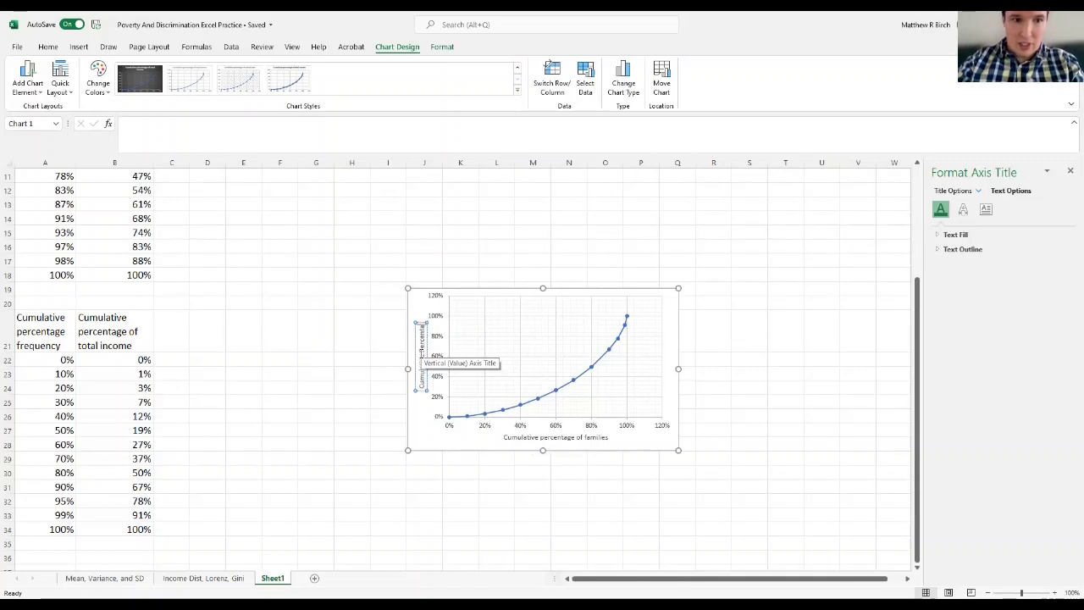
pyautogui.write('ge of Income')
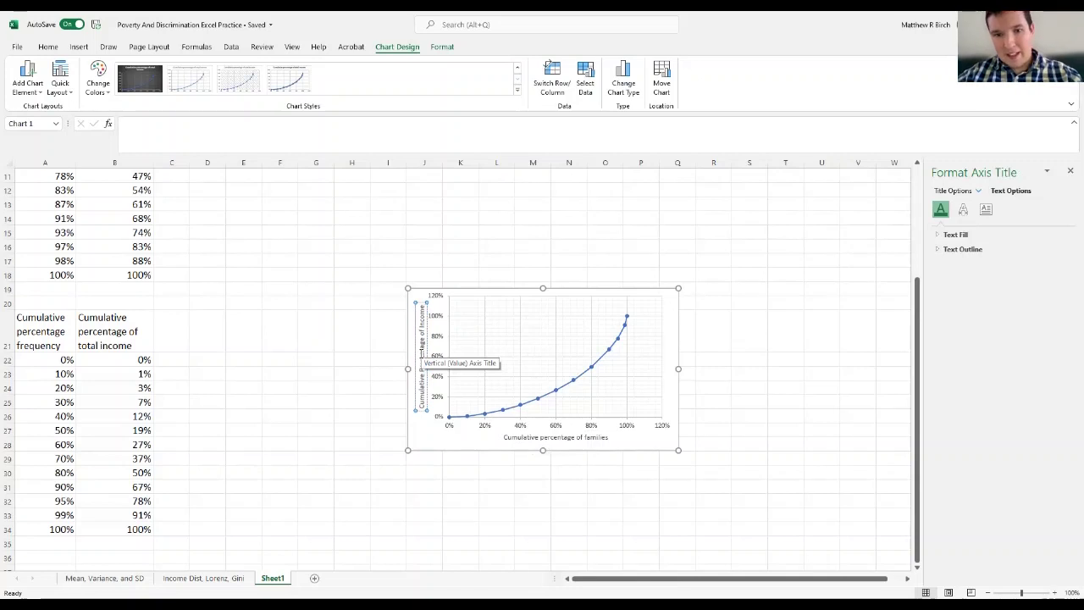
pyautogui.click(740, 315)
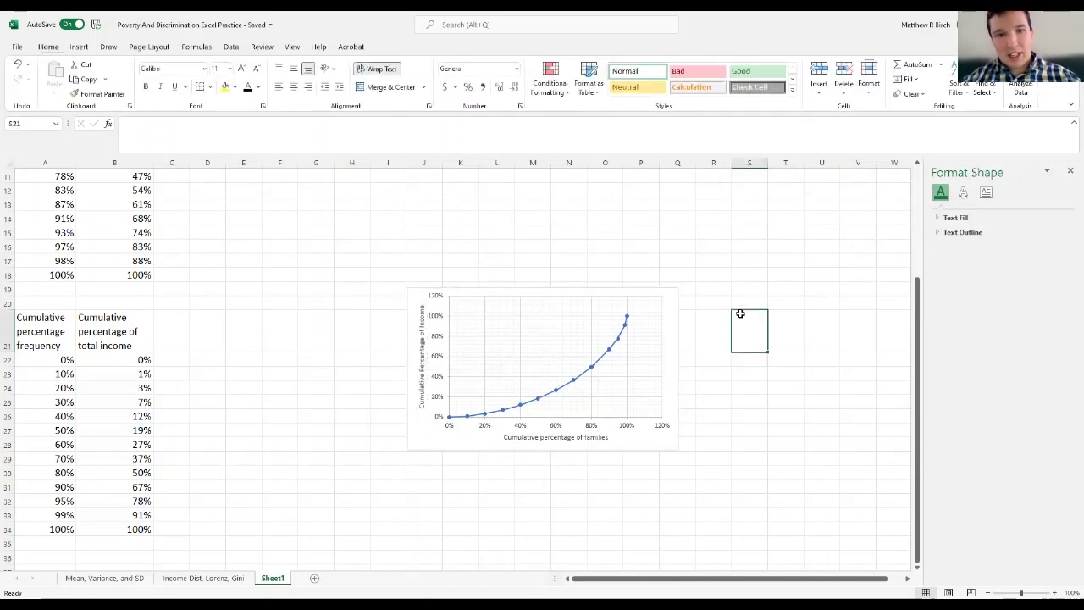
# Step: Enlarge the chart from its lower-right corner so it reaches about column S and row 33
pyautogui.click(671, 446)
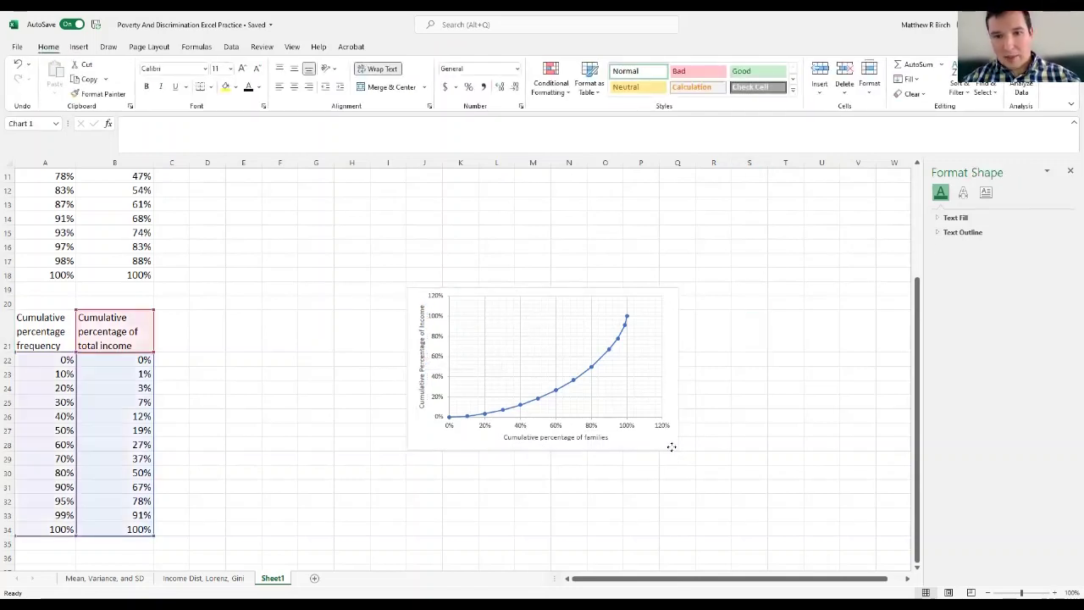
pyautogui.click(680, 453)
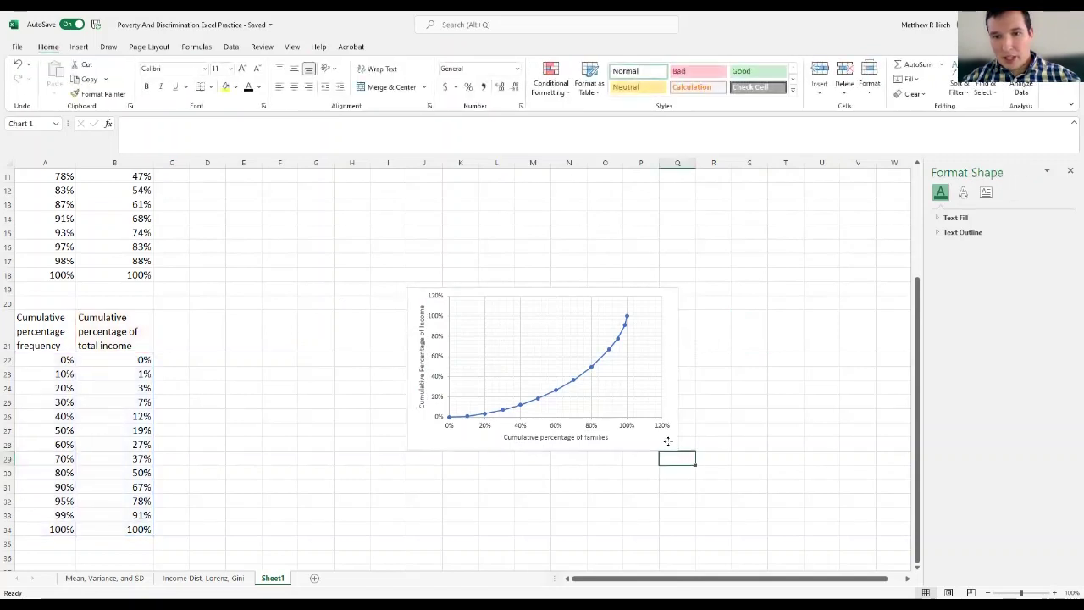
pyautogui.moveTo(677, 452); pyautogui.dragTo(740, 513)
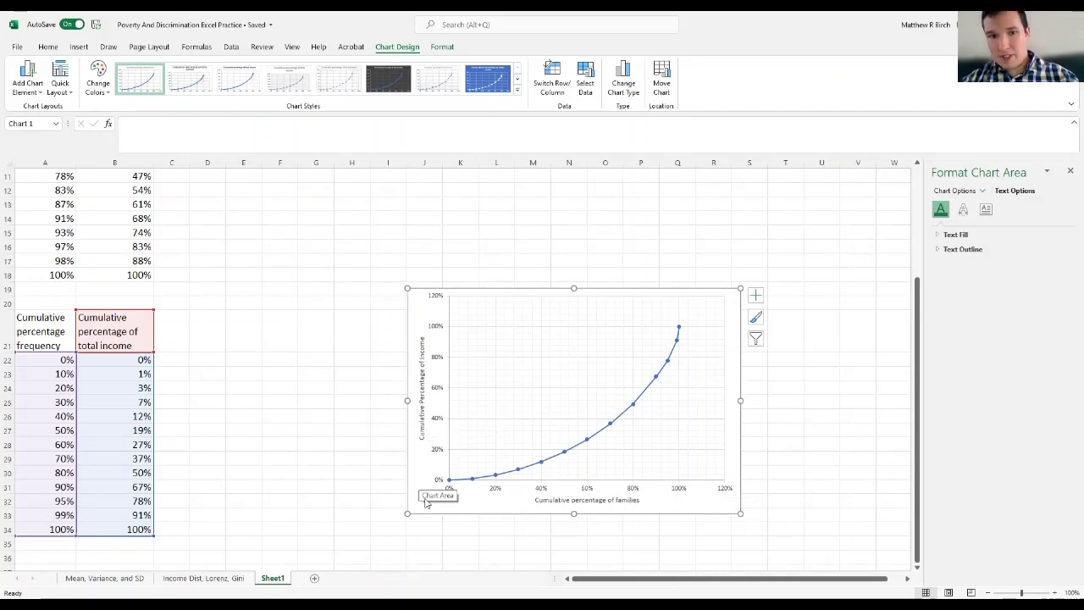
# Step: Compare the table rows for 80% to 100% cumulative frequency, rows 30 to 34, with the points on the curve
pyautogui.moveTo(449, 480)
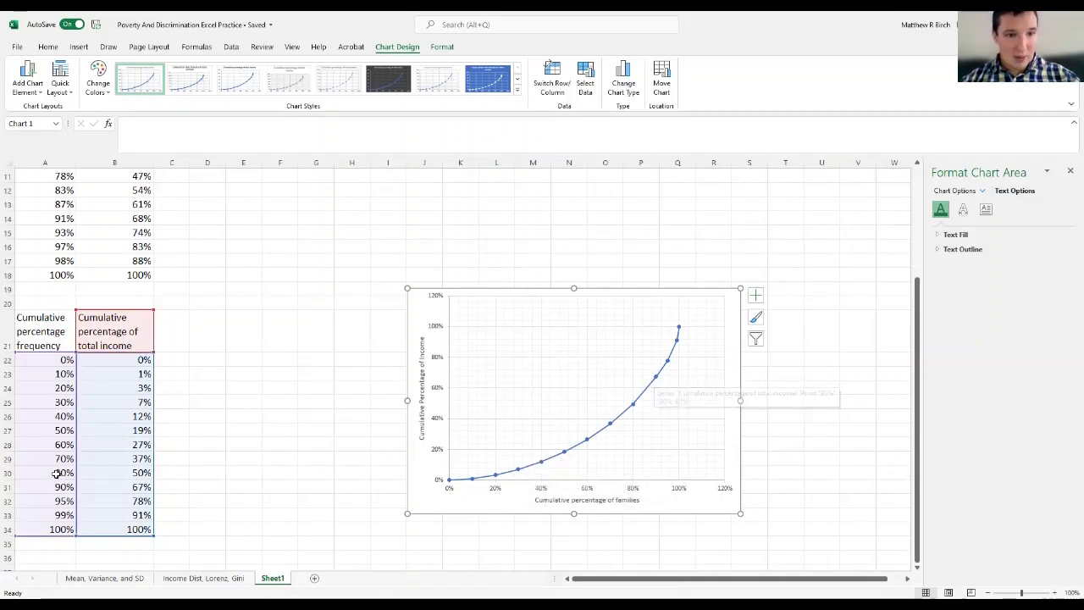
pyautogui.moveTo(56, 473); pyautogui.dragTo(149, 468)
pyautogui.moveTo(82, 486); pyautogui.dragTo(121, 486)
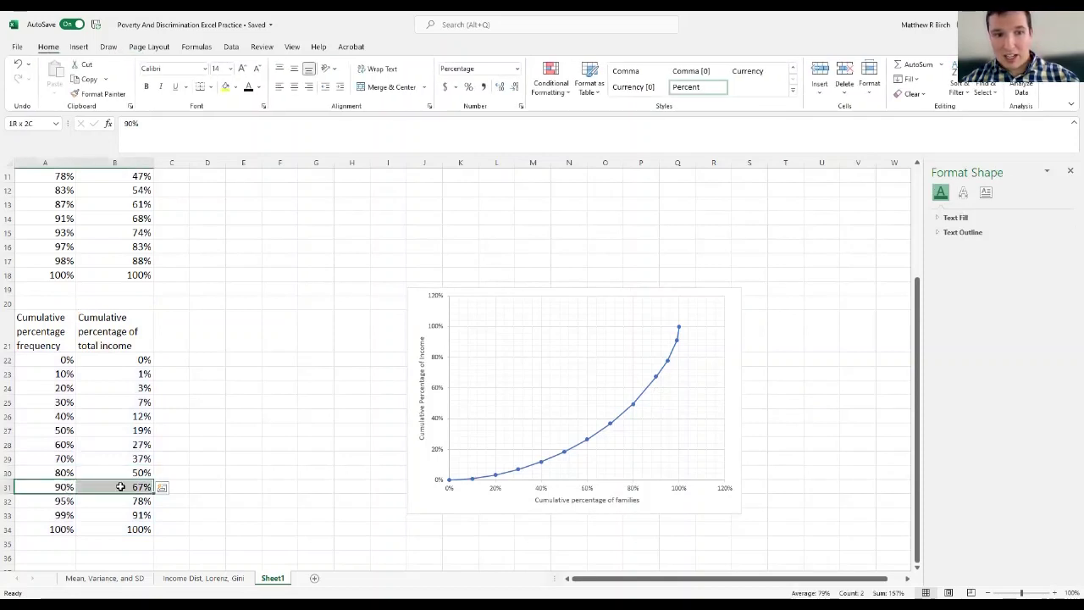
pyautogui.moveTo(54, 501); pyautogui.dragTo(117, 514)
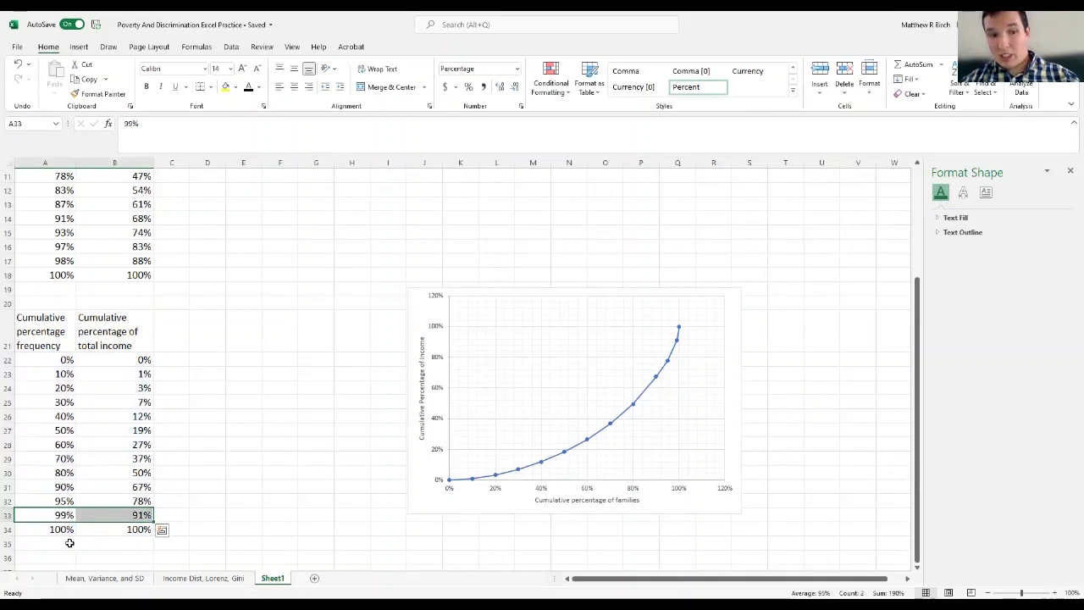
pyautogui.moveTo(54, 527); pyautogui.dragTo(129, 524)
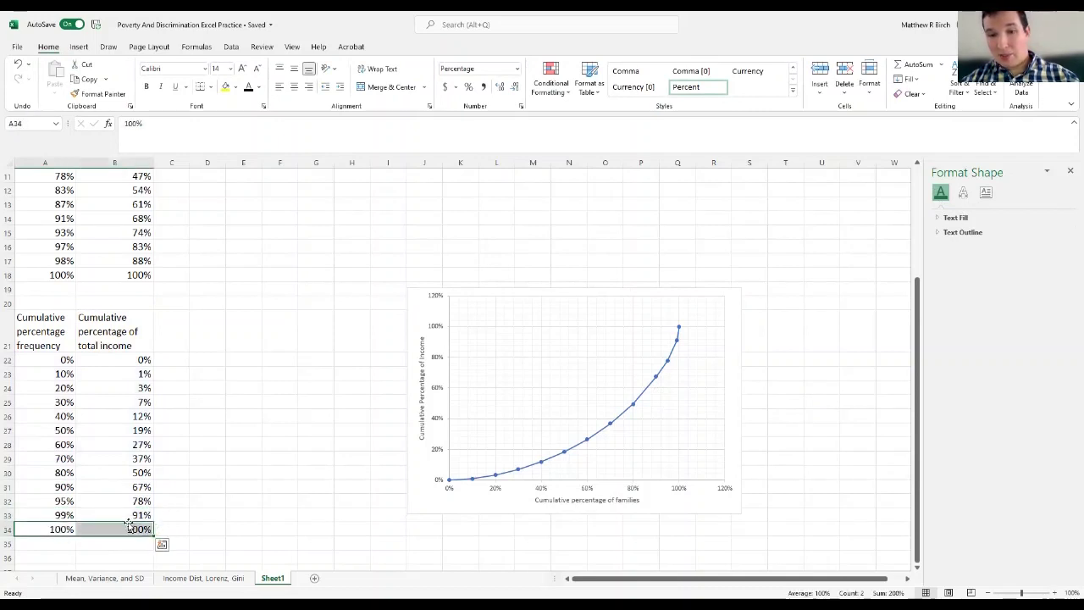
pyautogui.click(212, 493)
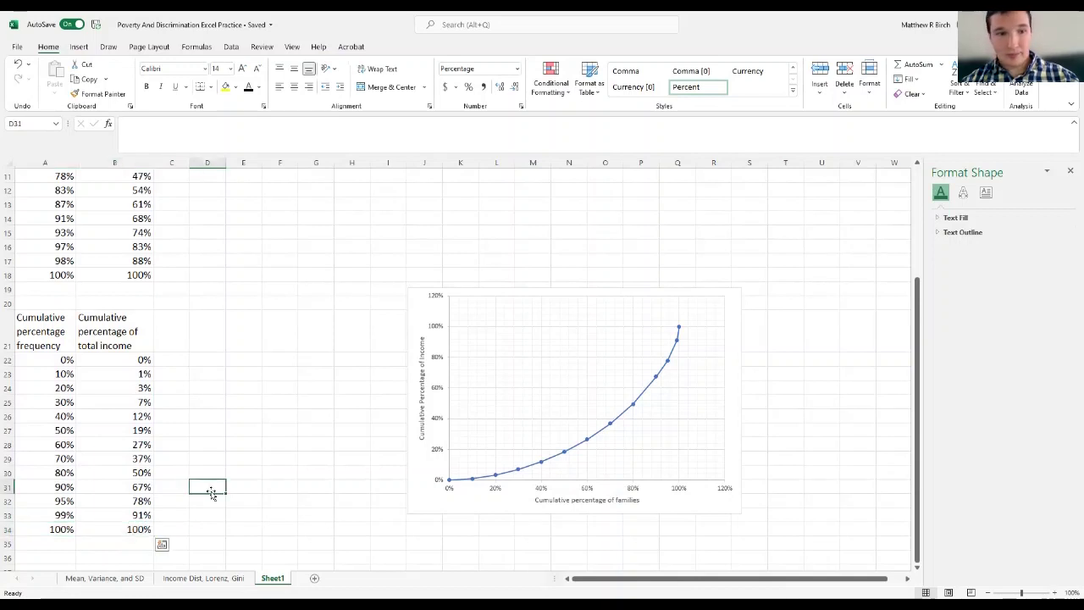
# Step: Add the column header "45 degree" in C21, next to the cumulative percentage of total income
pyautogui.click(188, 326)
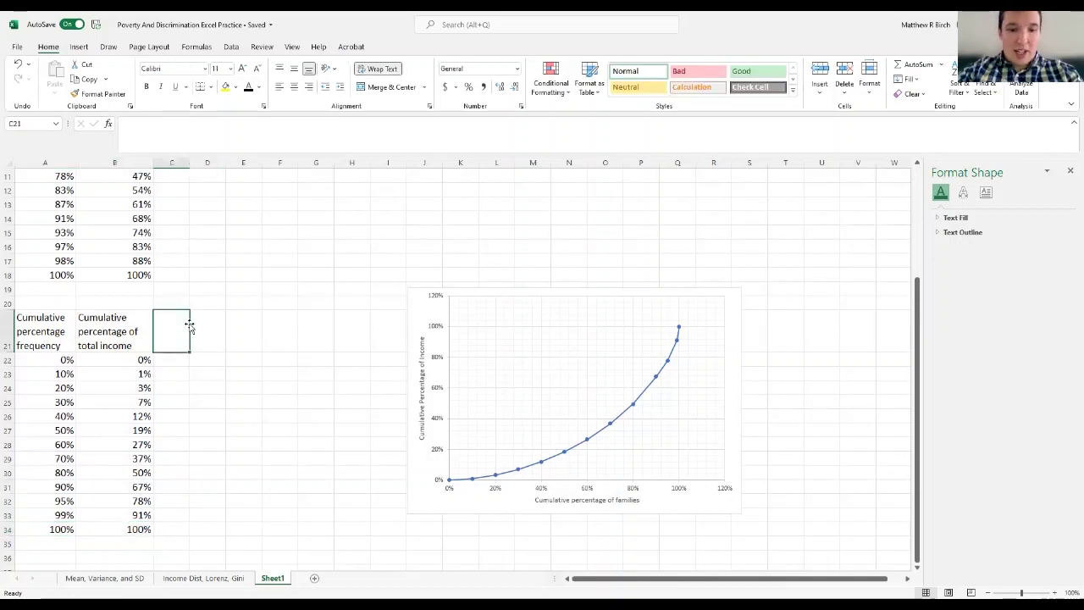
pyautogui.write('45 d')
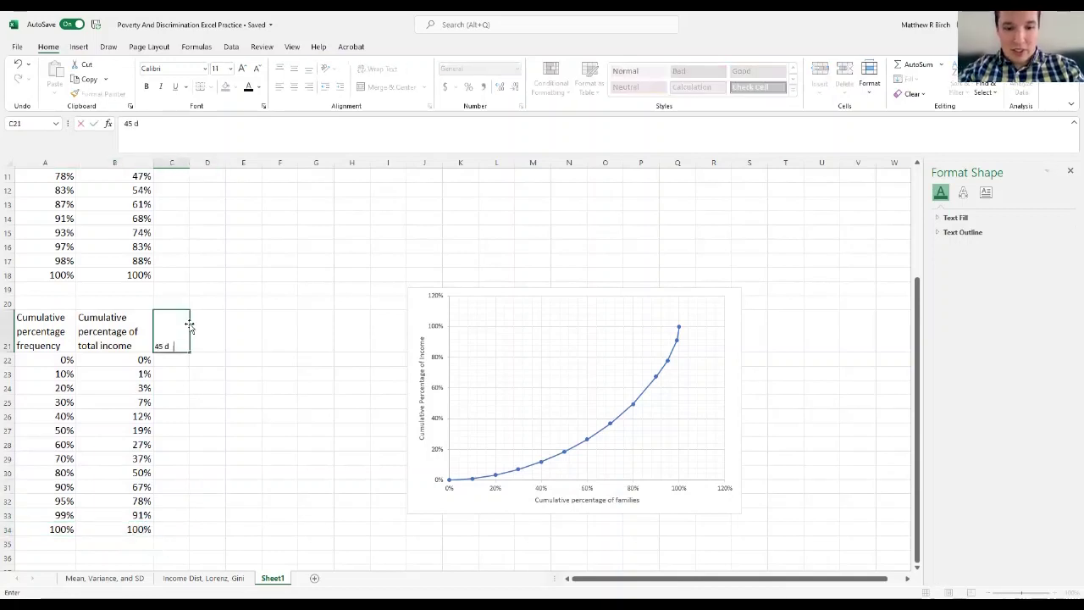
pyautogui.write('egree')
pyautogui.press('Return')
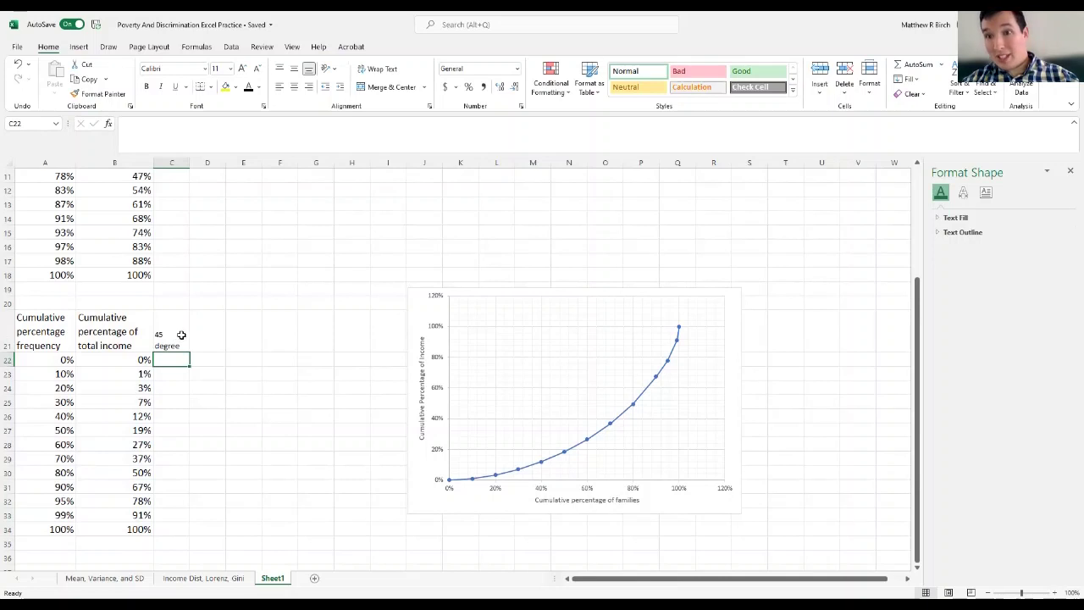
pyautogui.click(176, 343)
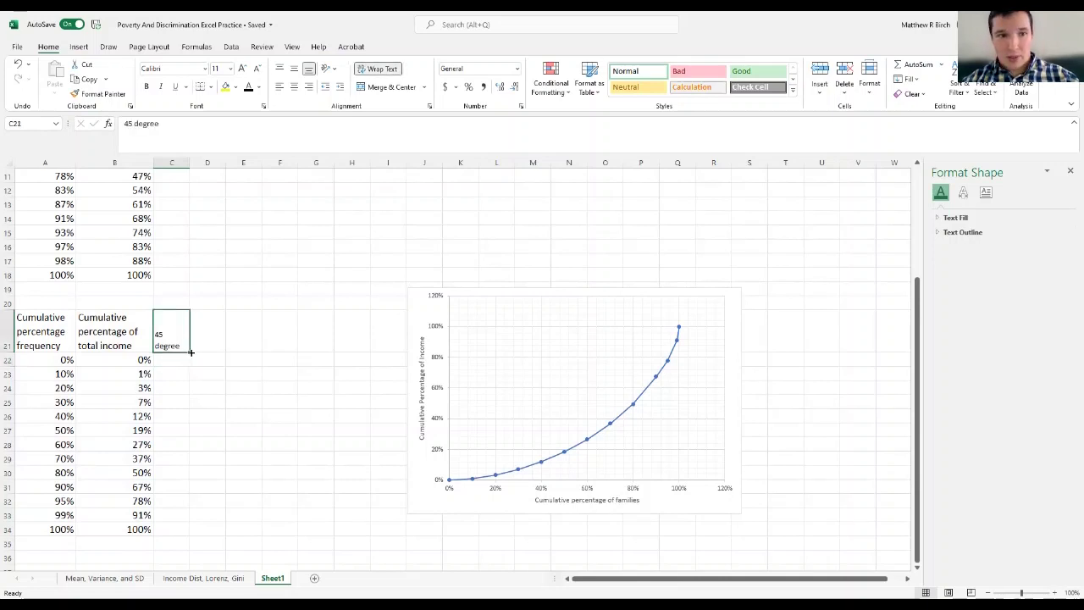
# Step: Enter the formula =A22 in C22 and fill it down the 45 degree column to C34
pyautogui.click(175, 358)
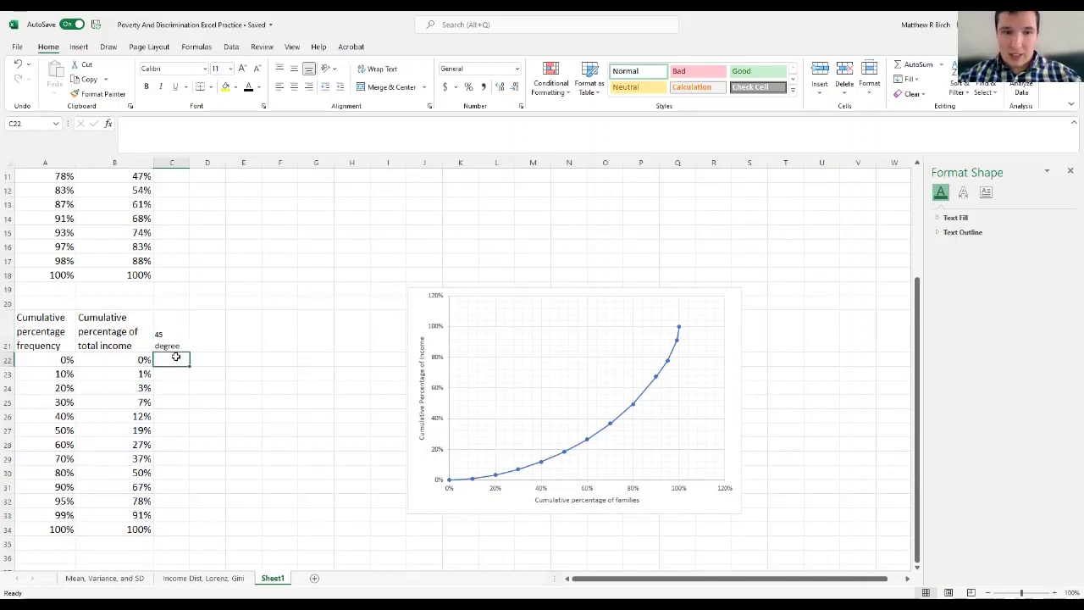
pyautogui.write('=')
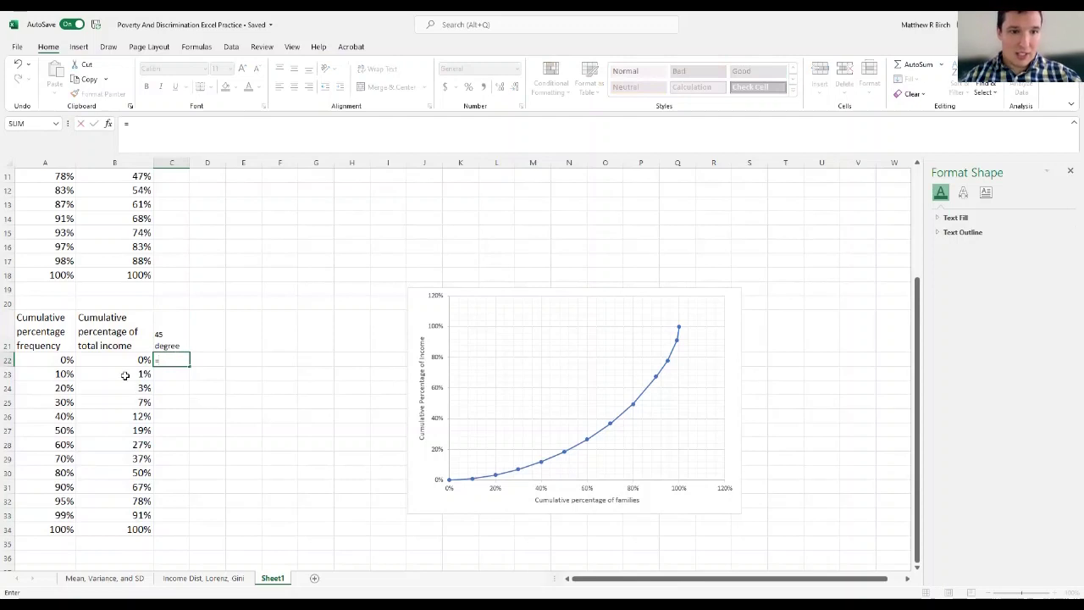
pyautogui.click(50, 356)
pyautogui.press('Return')
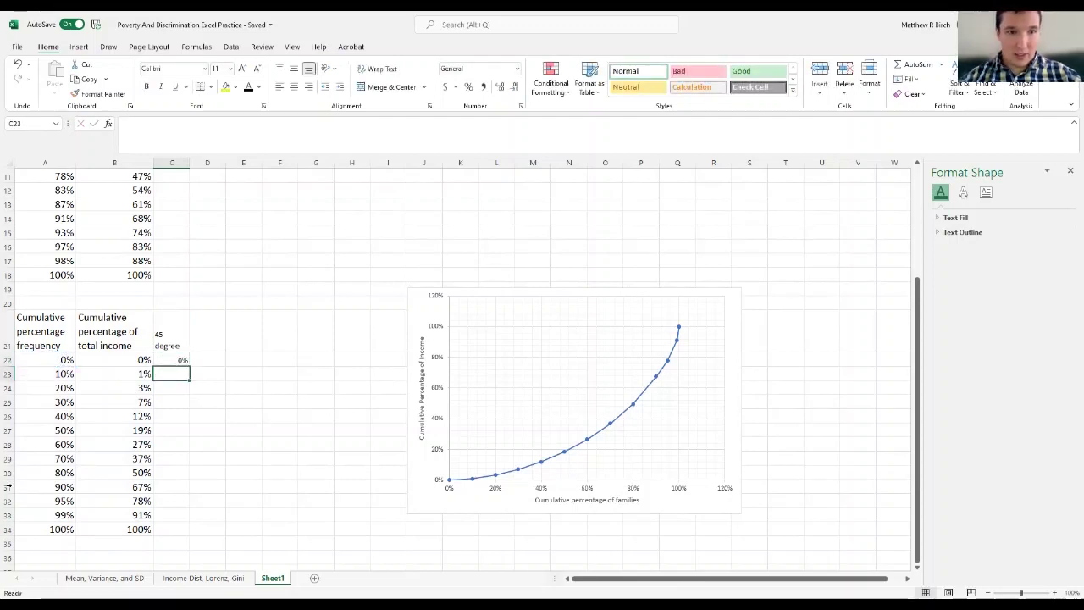
pyautogui.click(172, 360)
pyautogui.doubleClick(189, 367)
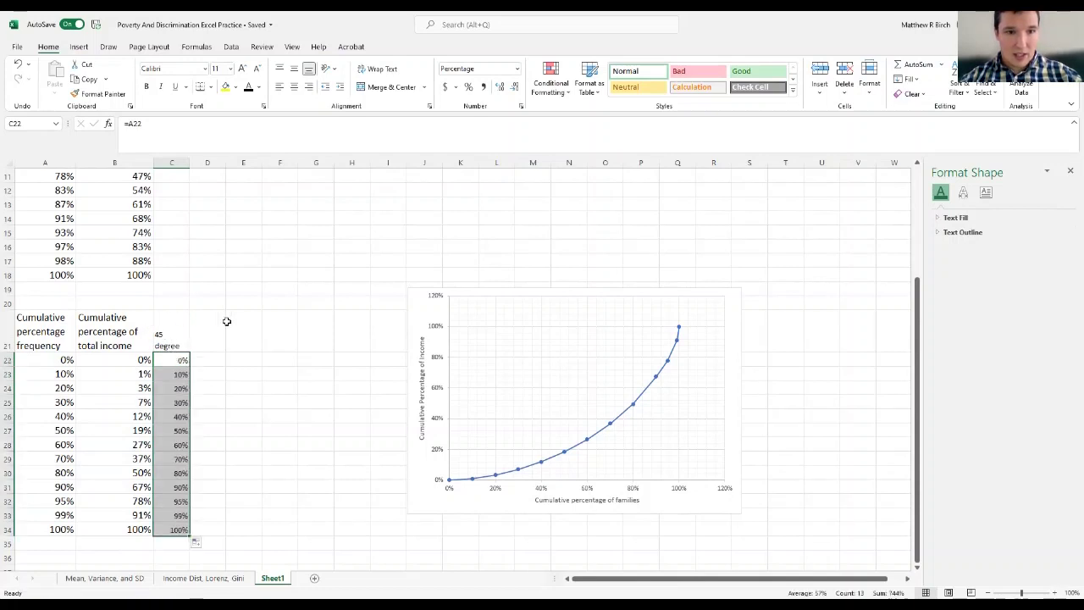
# Step: Extend the chart's data range to include the 45 degree column, C21:C34, as a second series
pyautogui.click(607, 316)
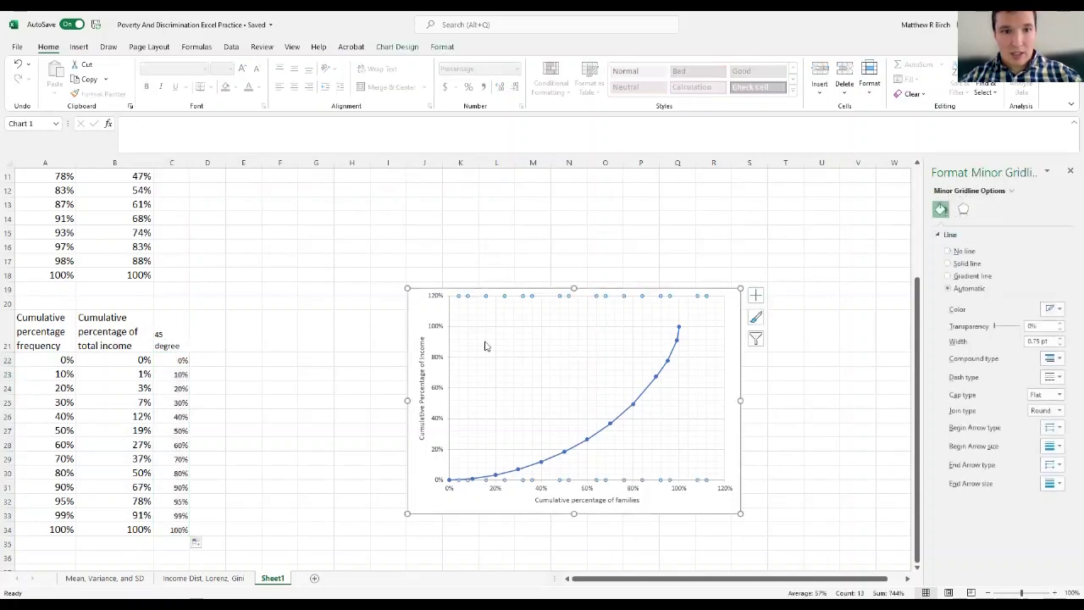
pyautogui.click(412, 329)
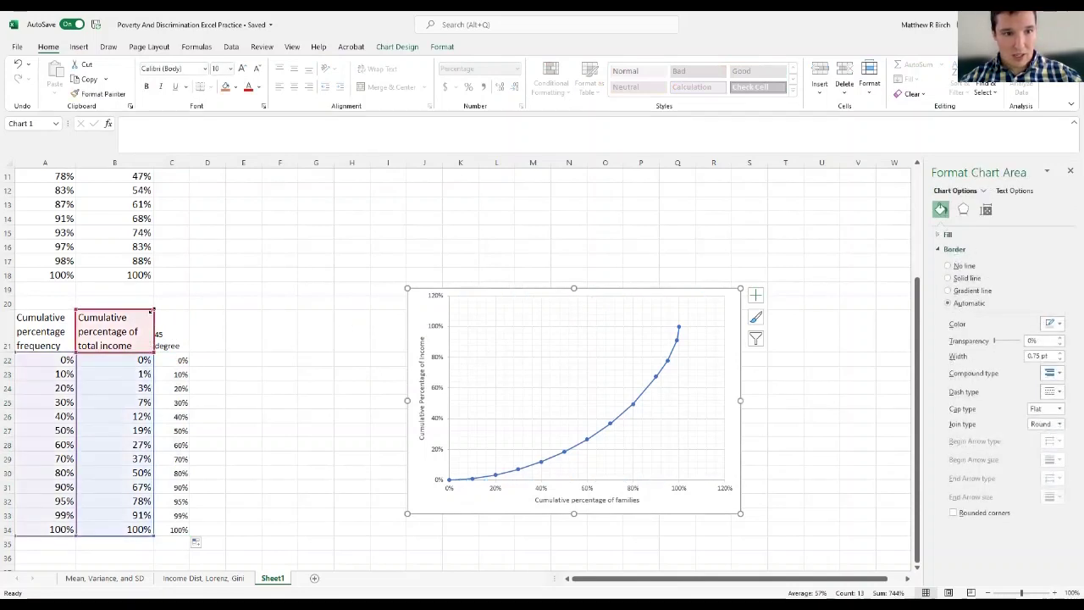
pyautogui.moveTo(176, 310); pyautogui.dragTo(192, 312)
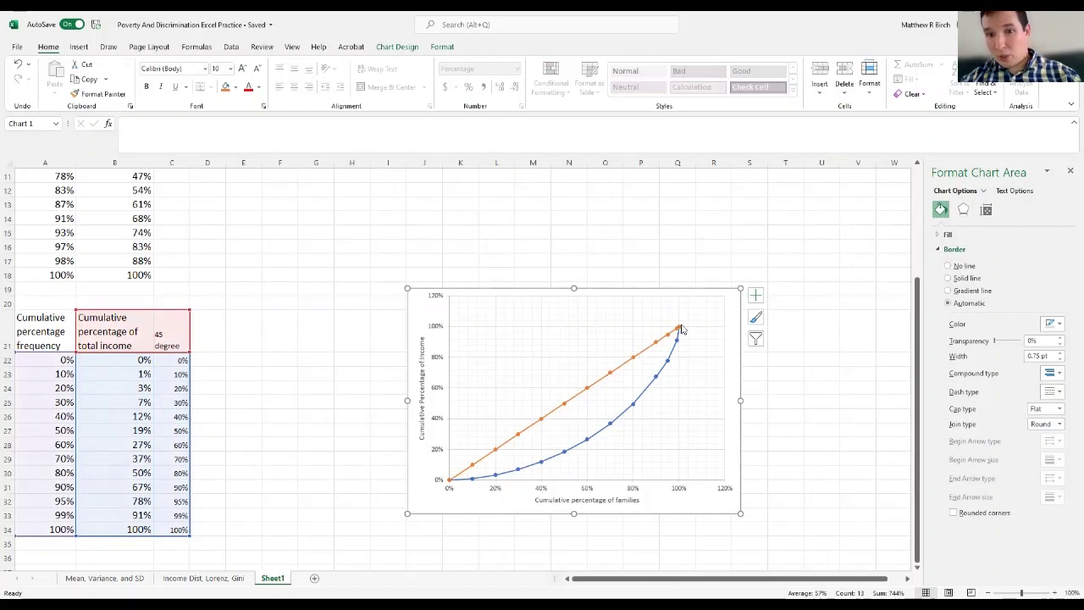
# Step: Sketch a freehand pink curve bowed further below the Lorenz curve, from the 100% point towards the origin, and clear it
pyautogui.moveTo(681, 329)
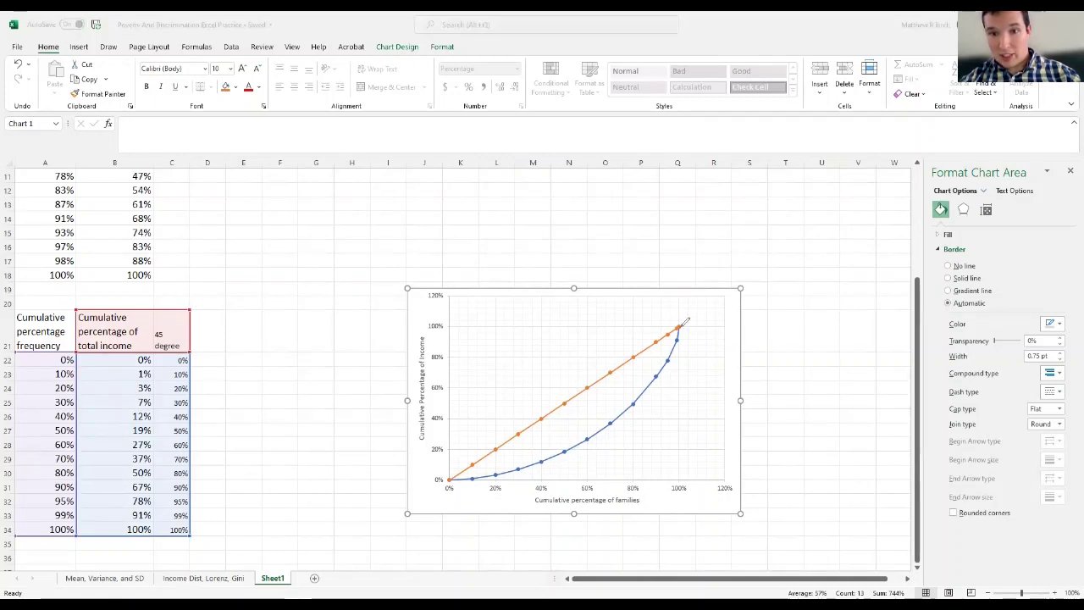
pyautogui.moveTo(678, 326)
pyautogui.mouseDown()
pyautogui.moveTo(679, 381)
pyautogui.moveTo(663, 433)
pyautogui.moveTo(626, 462)
pyautogui.moveTo(478, 475)
pyautogui.mouseUp()
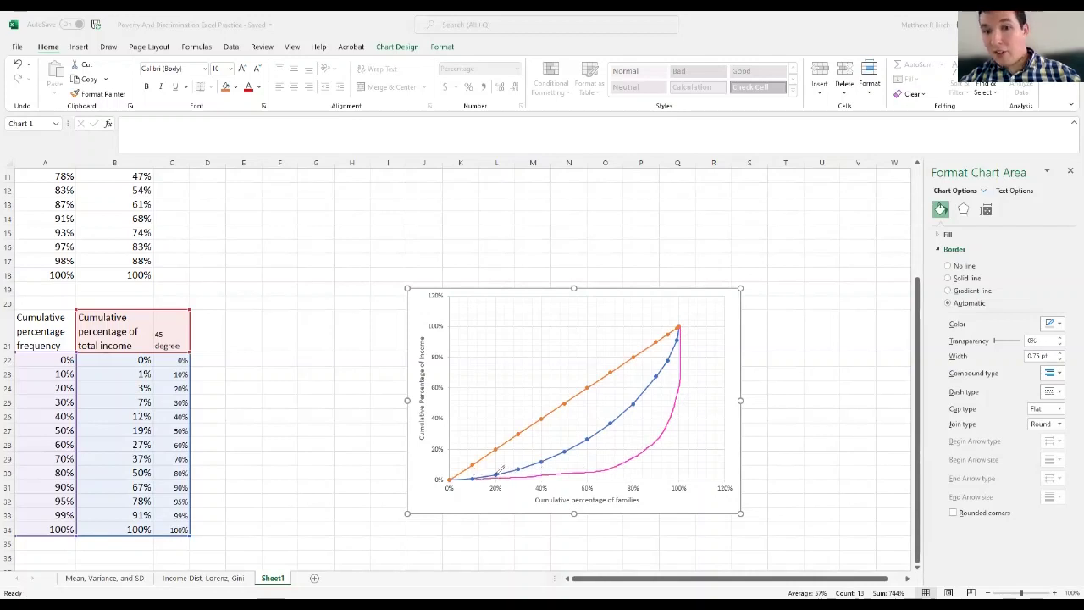
pyautogui.click(679, 375)
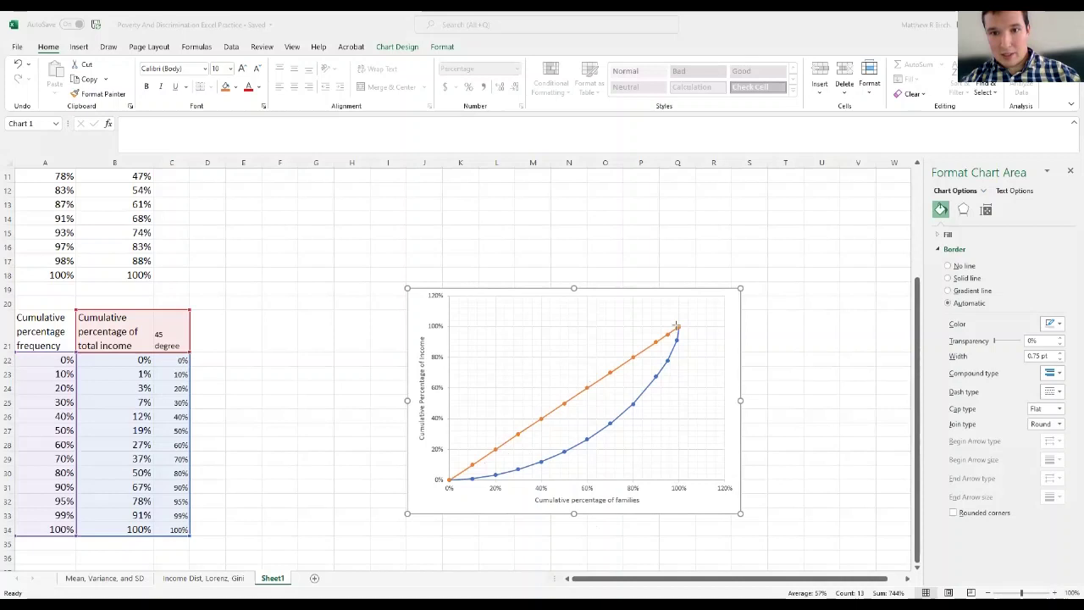
# Step: Outline the triangle beneath the 45 degree line in black and mark the areas above and below the Lorenz curve A and B in pink
pyautogui.moveTo(677, 325)
pyautogui.mouseDown()
pyautogui.moveTo(678, 476)
pyautogui.moveTo(449, 480)
pyautogui.mouseUp()
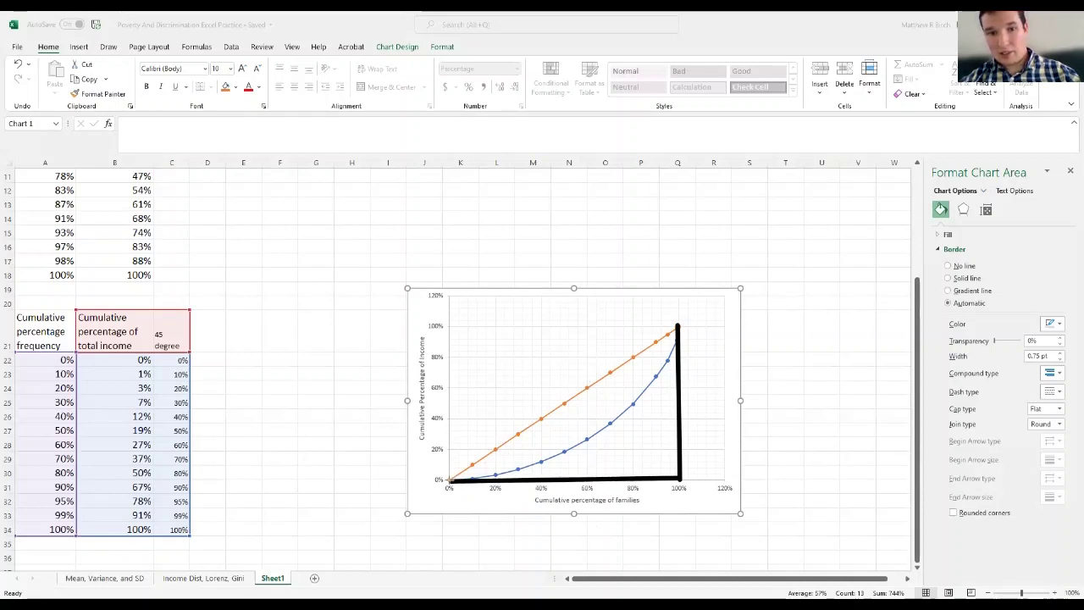
pyautogui.moveTo(449, 479); pyautogui.dragTo(675, 325)
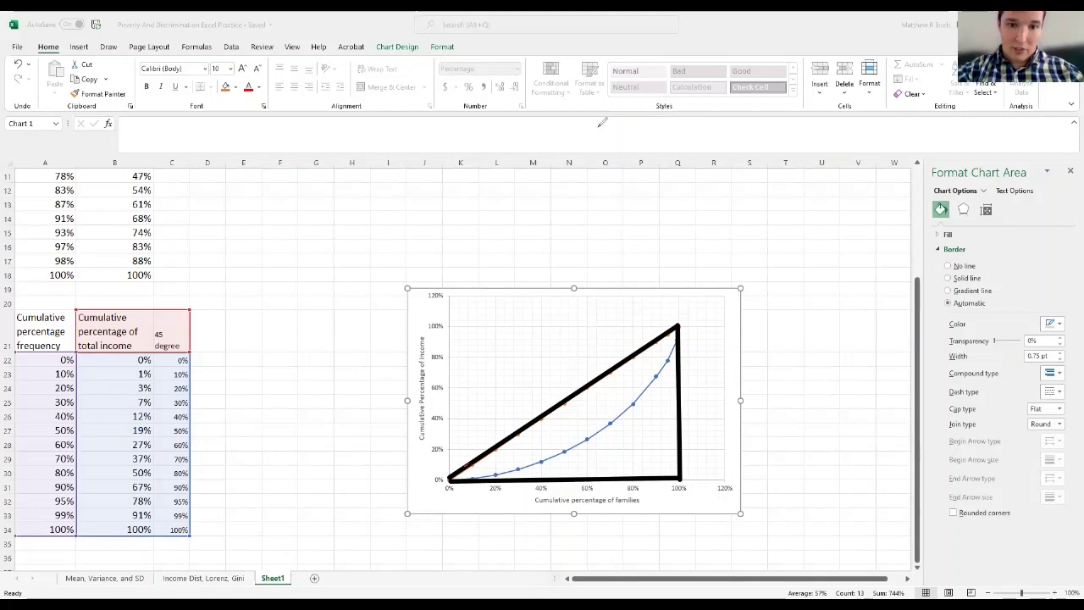
pyautogui.moveTo(467, 462); pyautogui.dragTo(664, 337)
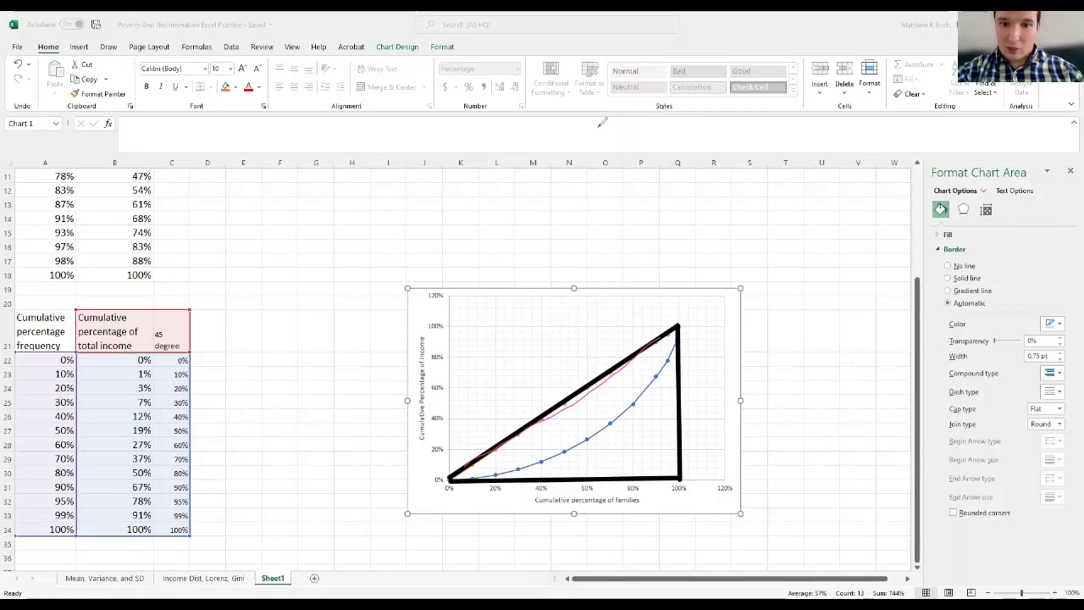
pyautogui.moveTo(516, 467)
pyautogui.mouseDown()
pyautogui.moveTo(615, 452)
pyautogui.moveTo(677, 364)
pyautogui.mouseUp()
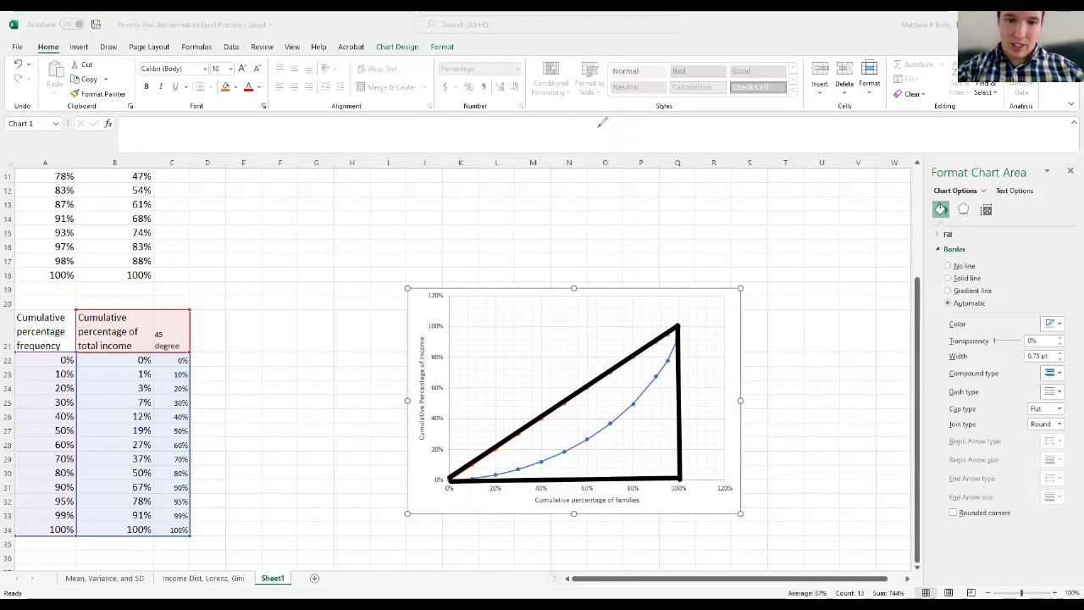
pyautogui.moveTo(549, 437)
pyautogui.mouseDown()
pyautogui.moveTo(570, 398)
pyautogui.moveTo(575, 428)
pyautogui.moveTo(580, 416)
pyautogui.moveTo(633, 447)
pyautogui.moveTo(644, 414)
pyautogui.moveTo(630, 404)
pyautogui.mouseUp()
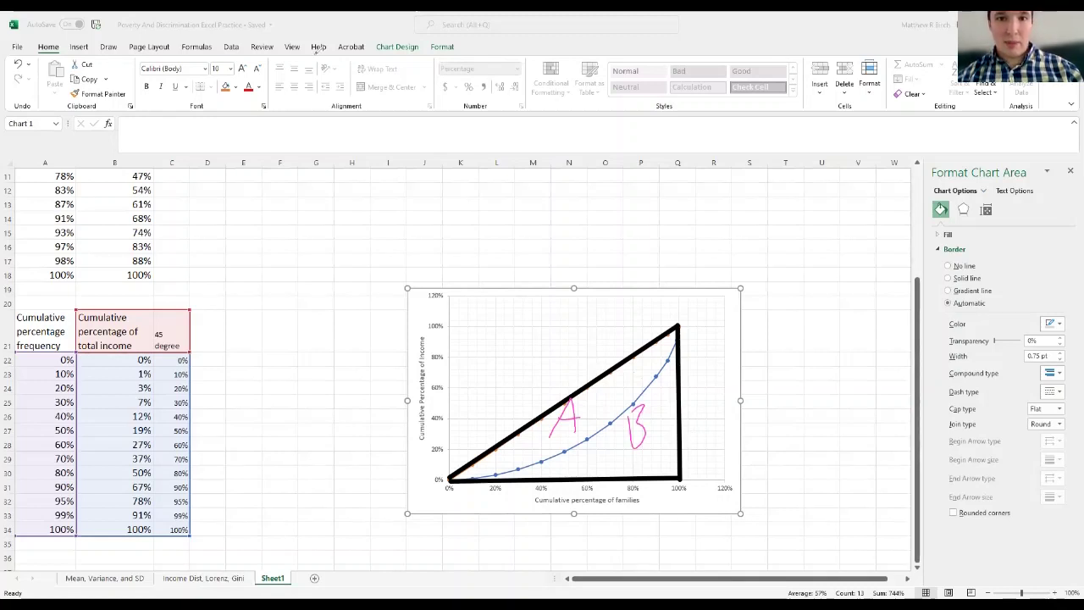
# Step: Add the text annotation "G=A/(A+B)" in the empty space above the chart
pyautogui.click(620, 208)
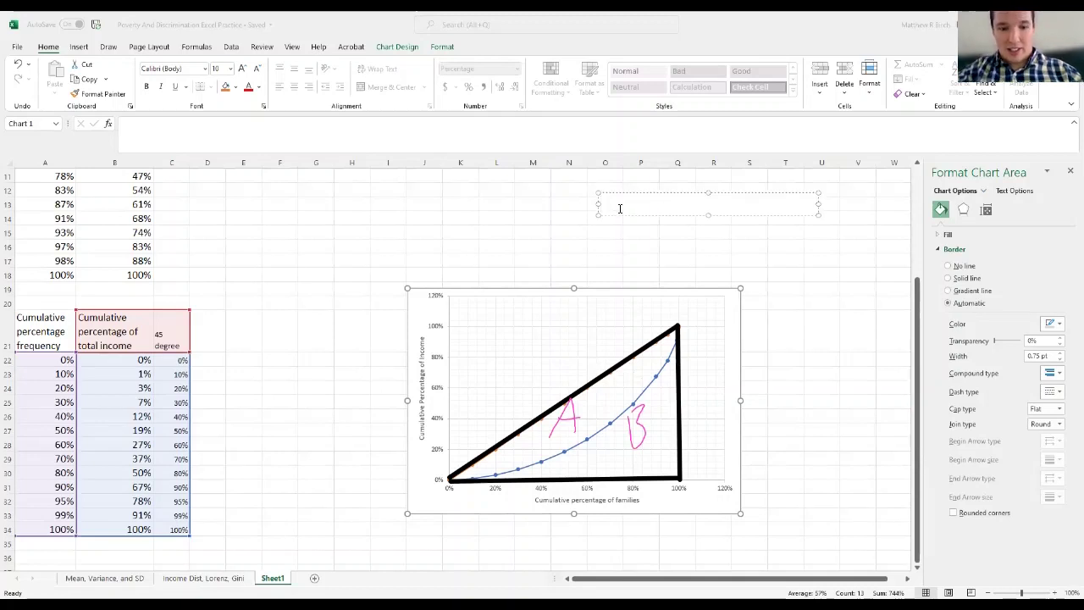
pyautogui.write('G=')
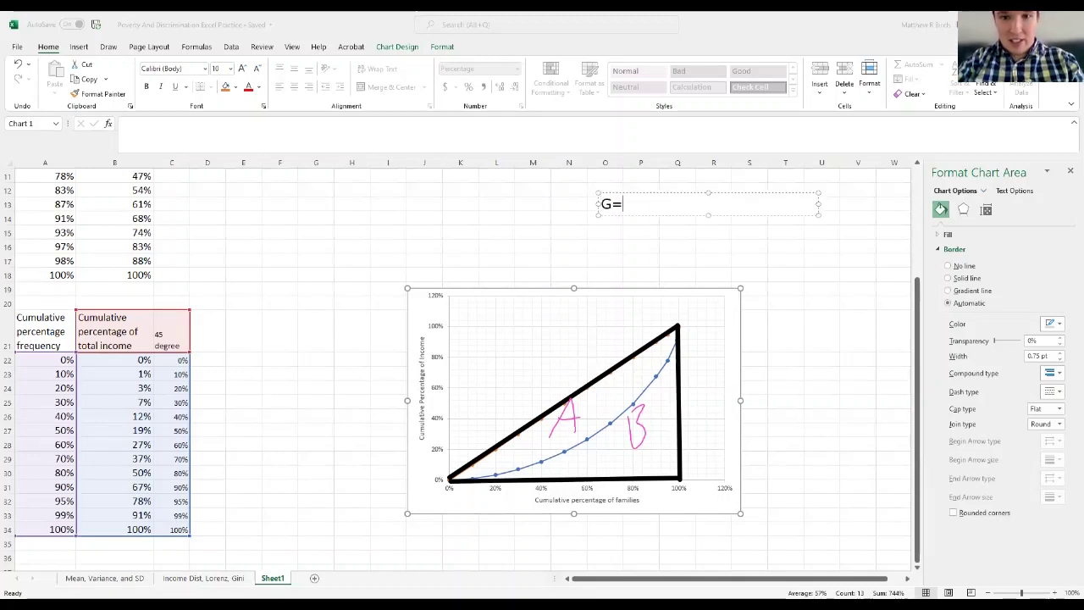
pyautogui.write('A/')
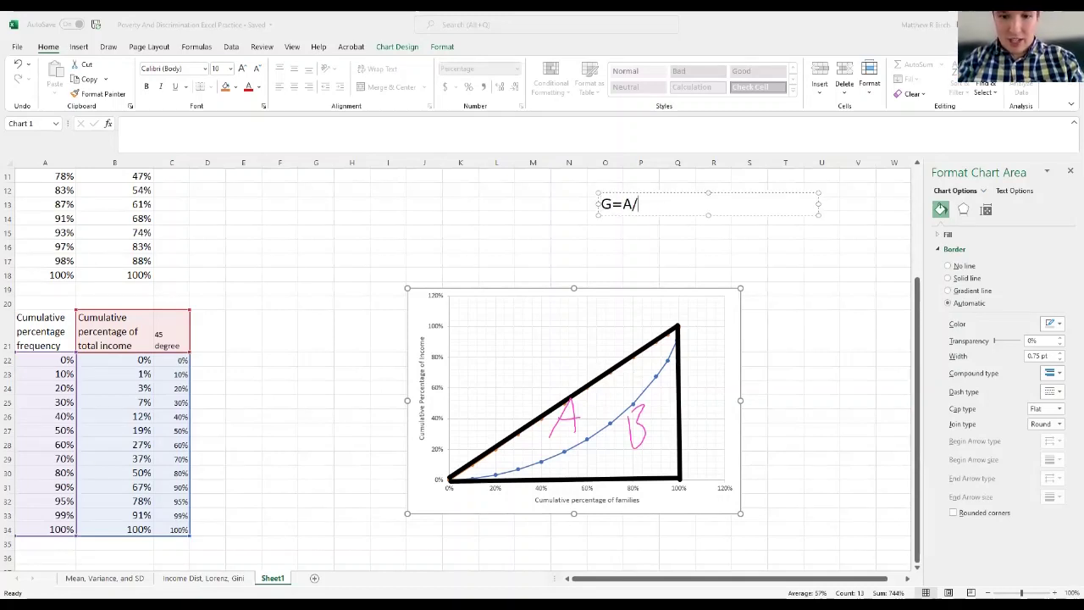
pyautogui.write('(A+')
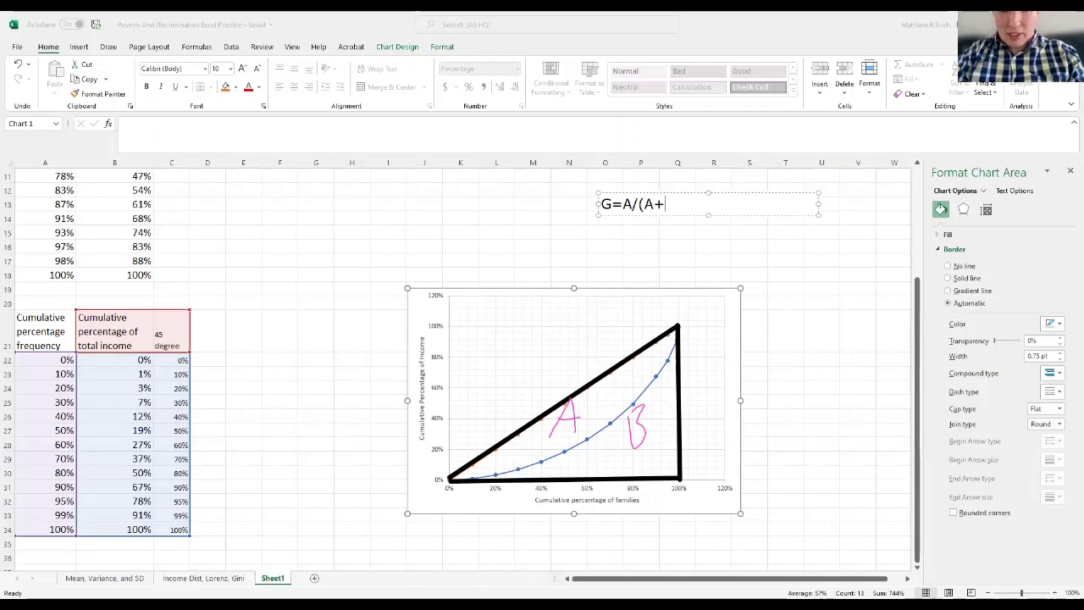
pyautogui.write('B)')
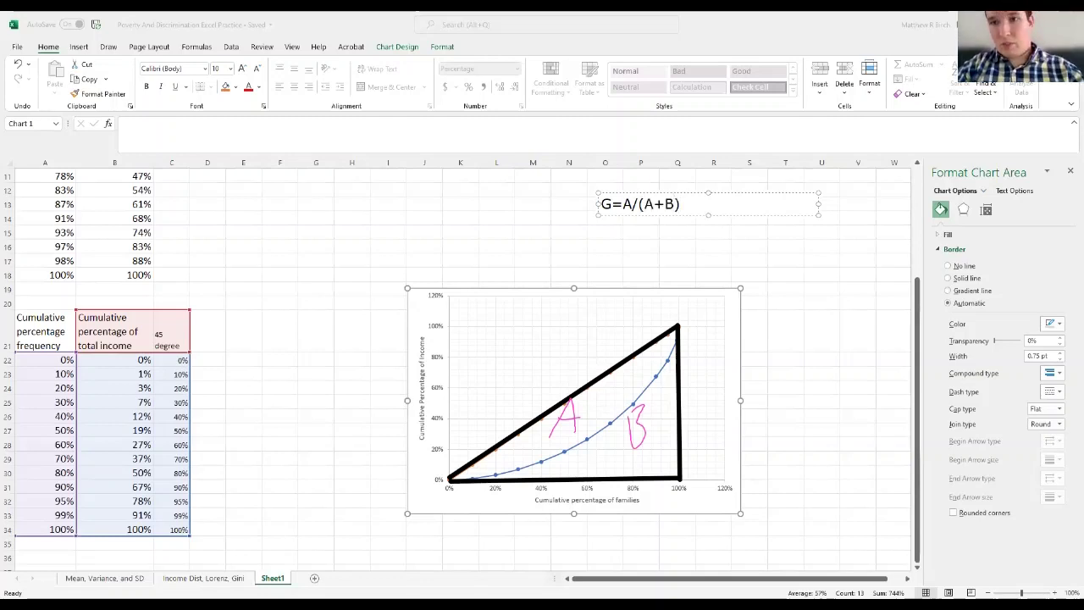
pyautogui.click(692, 230)
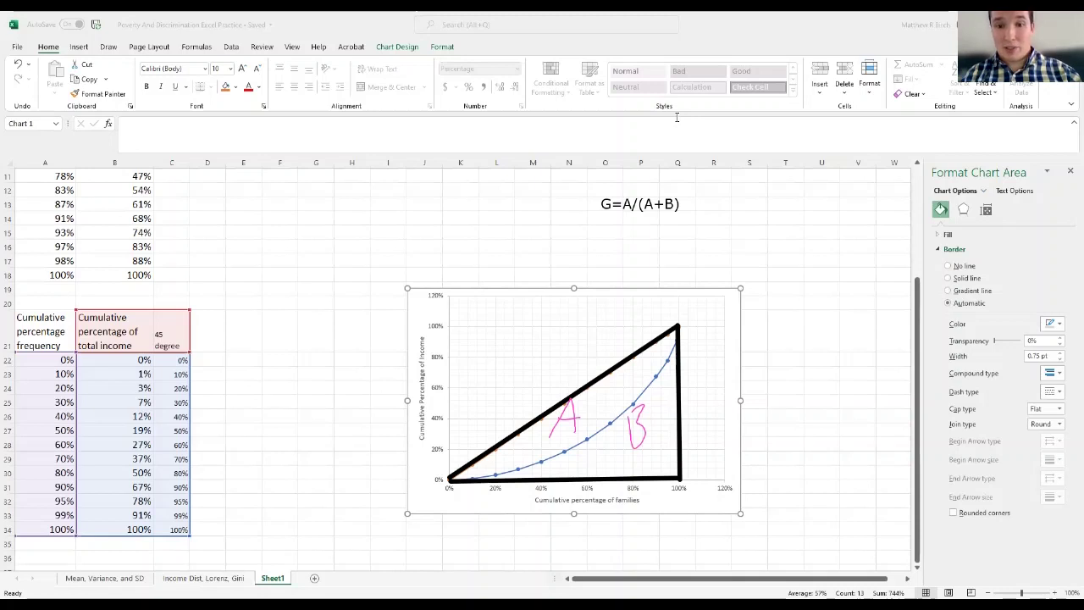
# Step: Clear the annotations, consult Gini coefficient equation (3.5) in the VitalSource textbook in the browser, and return to the Excel chart
pyautogui.press('Escape')
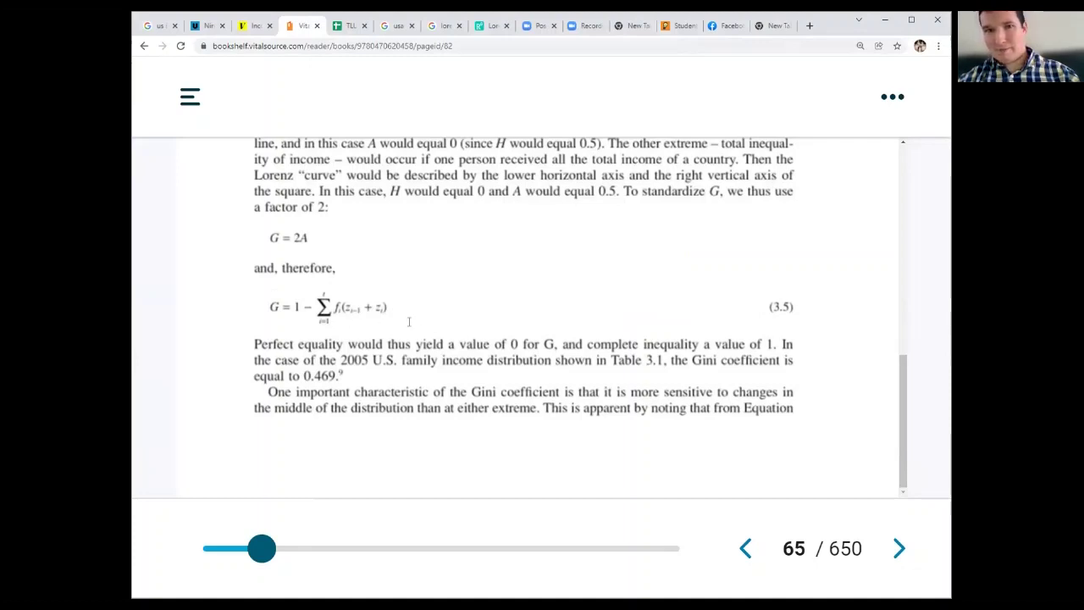
pyautogui.hotkey('alt', 'Tab')
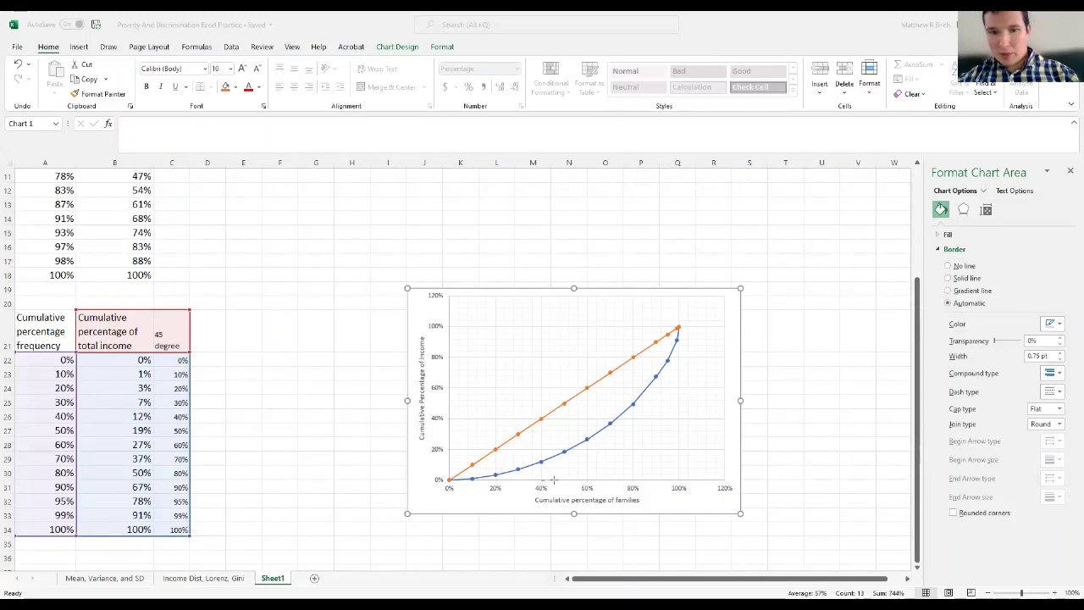
# Step: Sketch pink trapezoids under the Lorenz curve between the 10% and 50% points and undo the strokes
pyautogui.moveTo(541, 481)
pyautogui.mouseDown()
pyautogui.moveTo(563, 481)
pyautogui.moveTo(564, 449)
pyautogui.moveTo(540, 462)
pyautogui.moveTo(539, 478)
pyautogui.mouseUp()
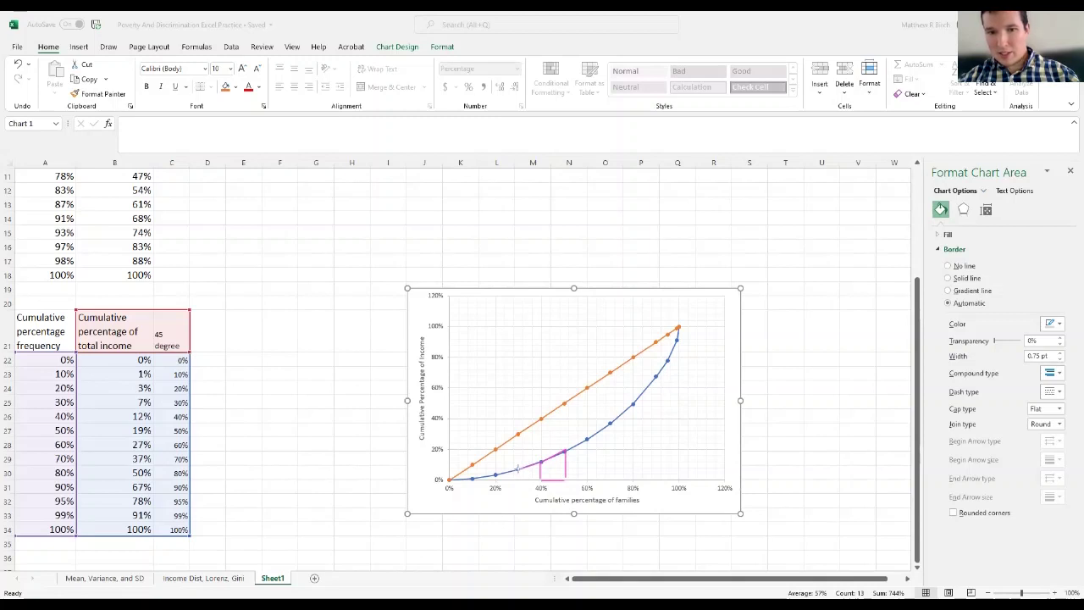
pyautogui.moveTo(517, 468); pyautogui.dragTo(518, 480)
pyautogui.moveTo(495, 473); pyautogui.dragTo(495, 480)
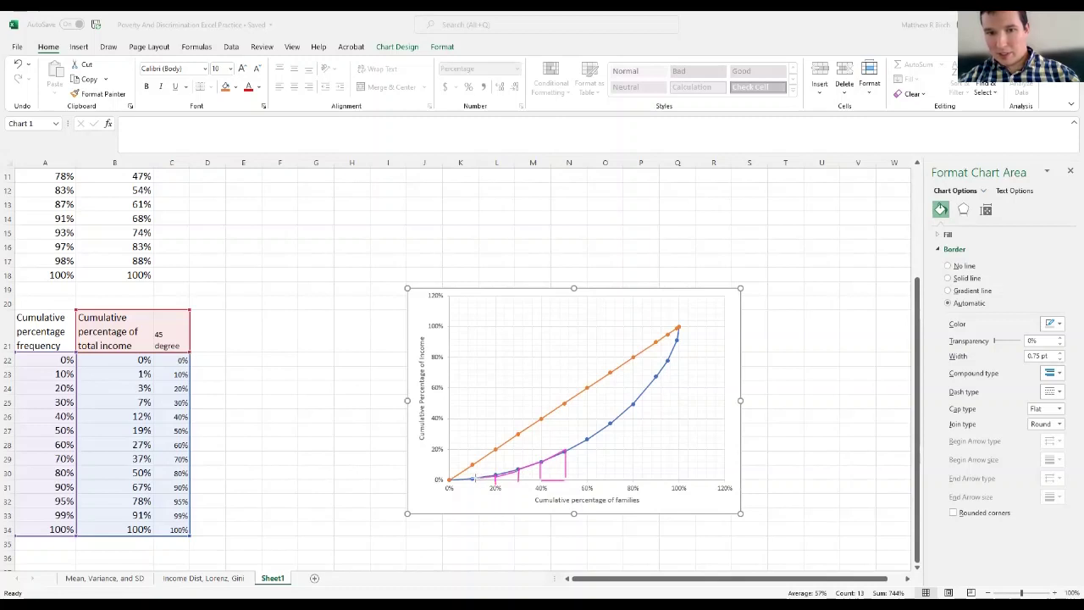
pyautogui.moveTo(473, 478); pyautogui.dragTo(473, 480)
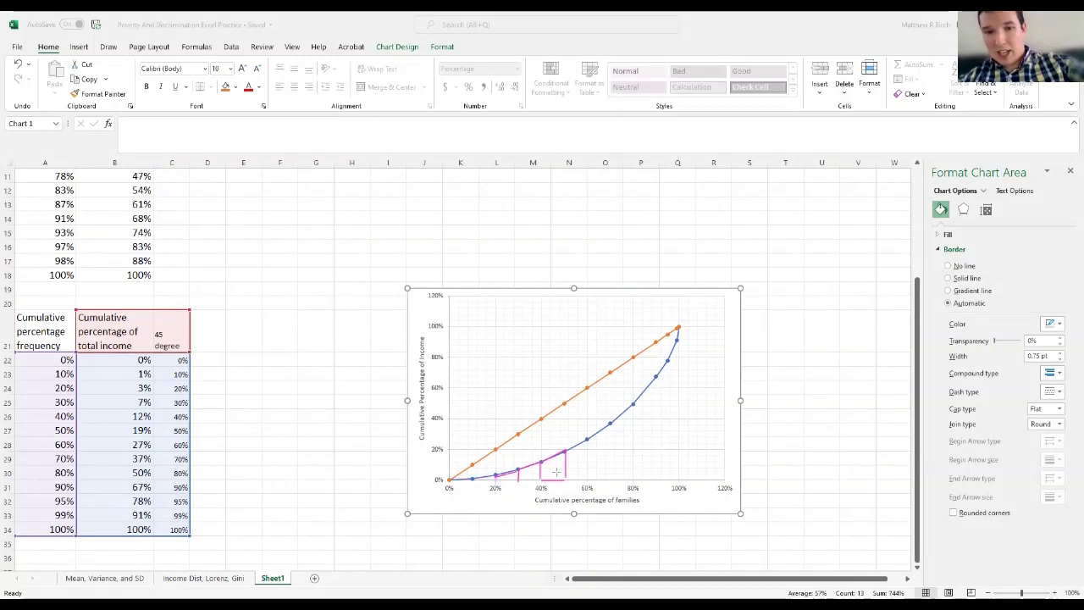
pyautogui.hotkey('ctrl', 'z')
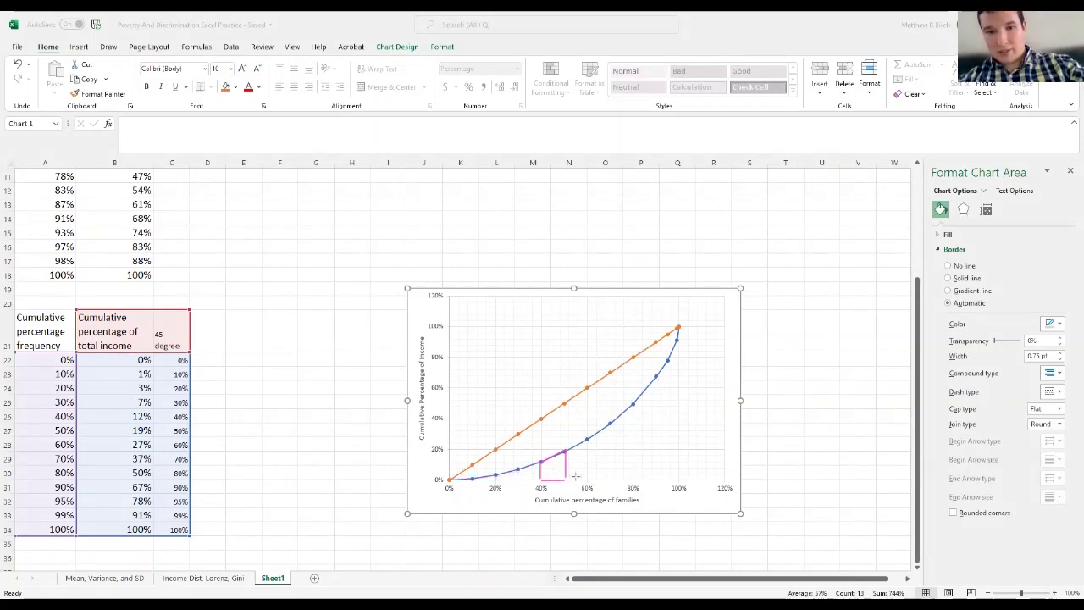
pyautogui.hotkey('ctrl', 'z')
pyautogui.hotkey('ctrl', 'z')
pyautogui.hotkey('ctrl', 'z')
pyautogui.hotkey('ctrl', 'z')
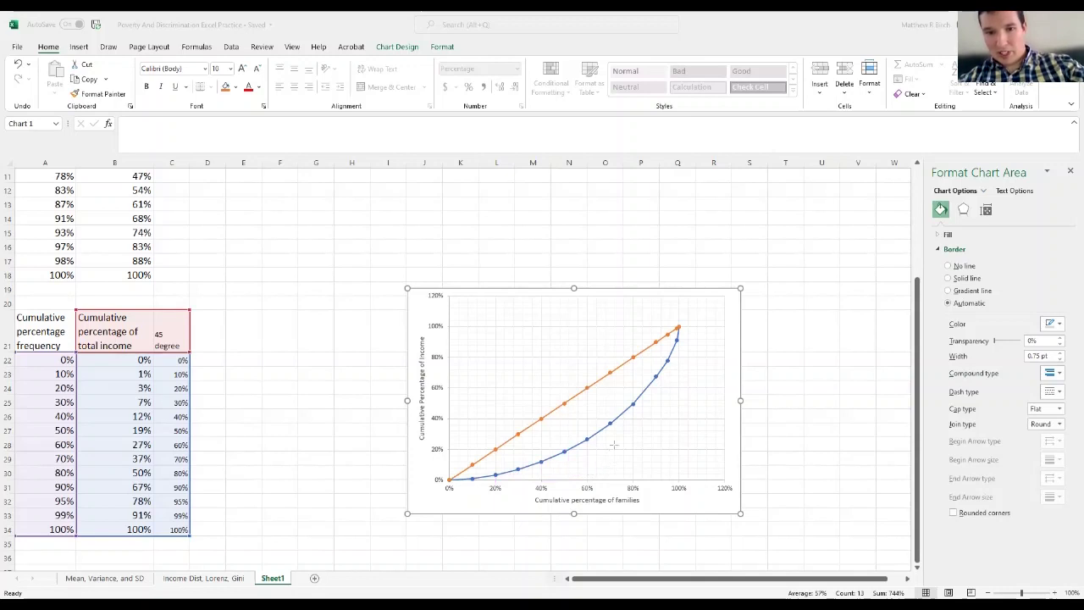
# Step: Draw a pink trapezoid under the Lorenz curve between 70% and 80% of families, reaching down to the horizontal axis
pyautogui.moveTo(609, 423); pyautogui.dragTo(608, 485)
pyautogui.moveTo(610, 425); pyautogui.dragTo(608, 482)
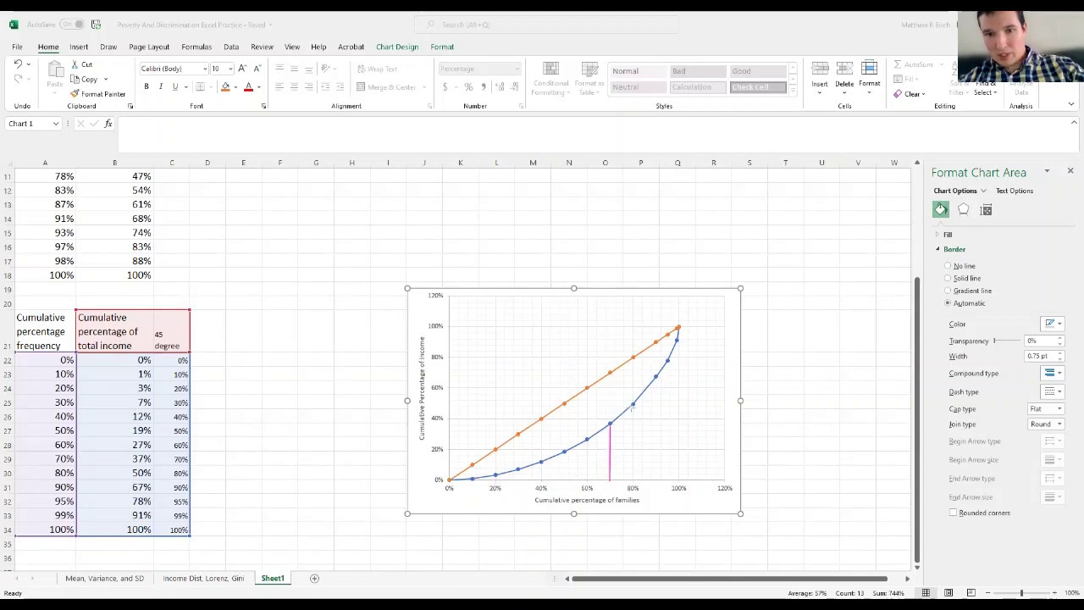
pyautogui.moveTo(633, 405); pyautogui.dragTo(632, 476)
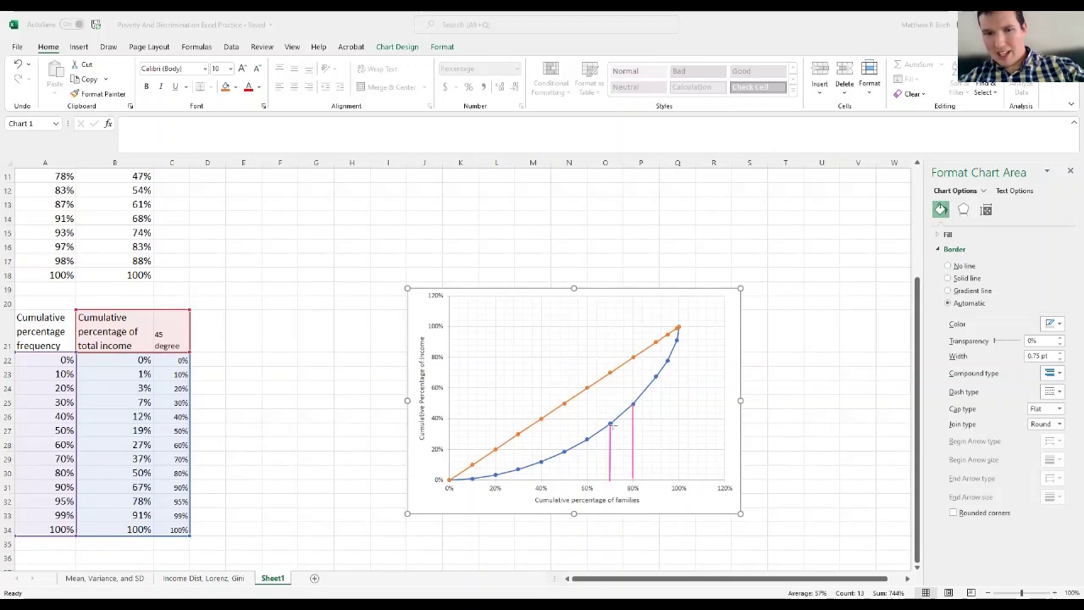
pyautogui.moveTo(610, 422); pyautogui.dragTo(632, 404)
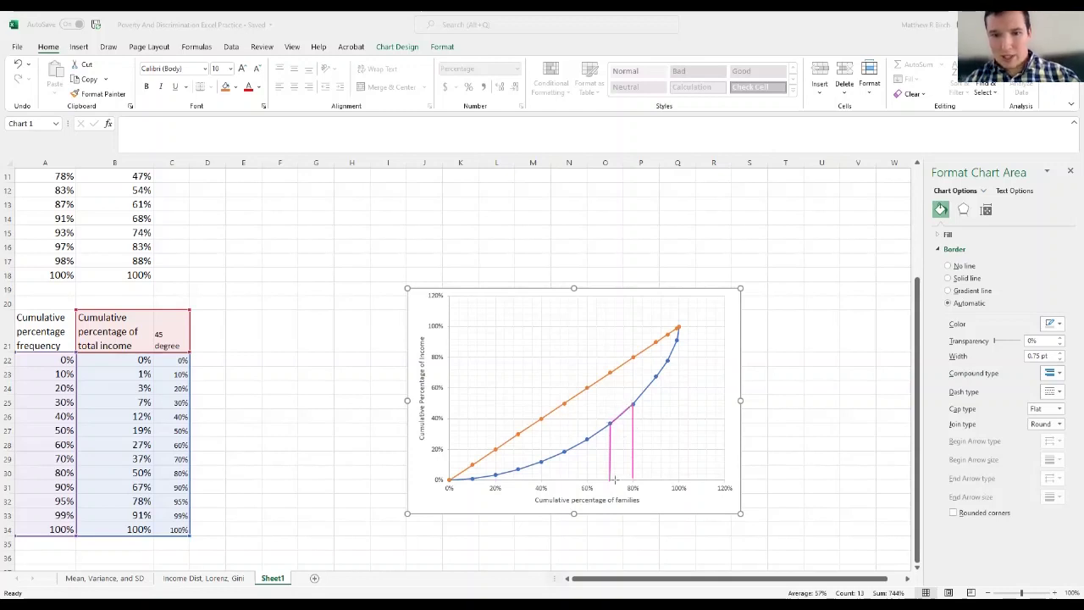
pyautogui.moveTo(609, 479); pyautogui.dragTo(632, 479)
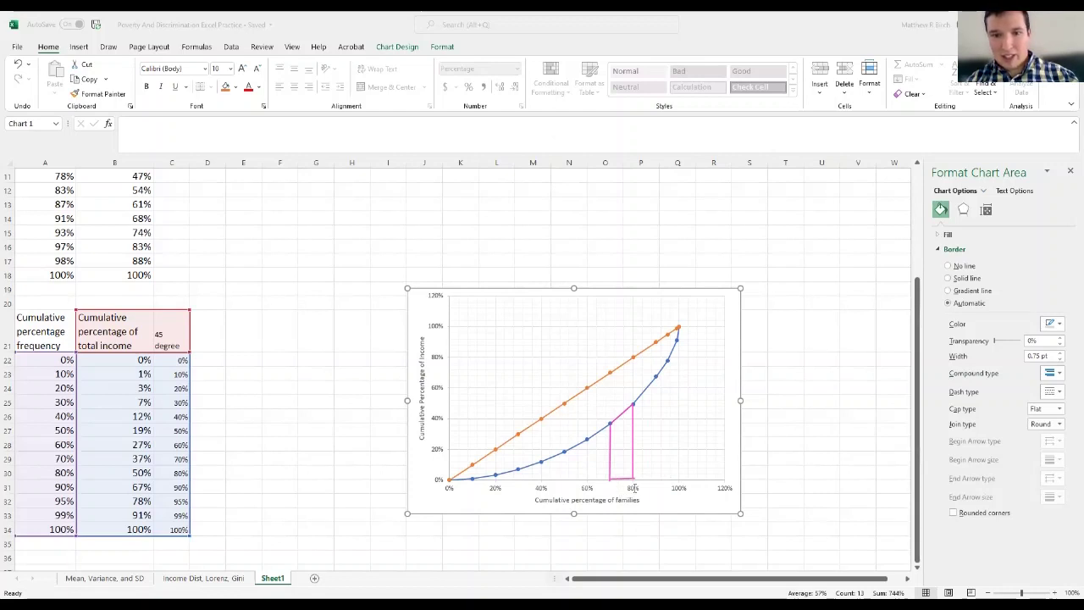
# Step: Label the pink trapezoid's base "fi", its taller side "zi" and its shorter side "z(i-1)"
pyautogui.moveTo(617, 487); pyautogui.dragTo(641, 484)
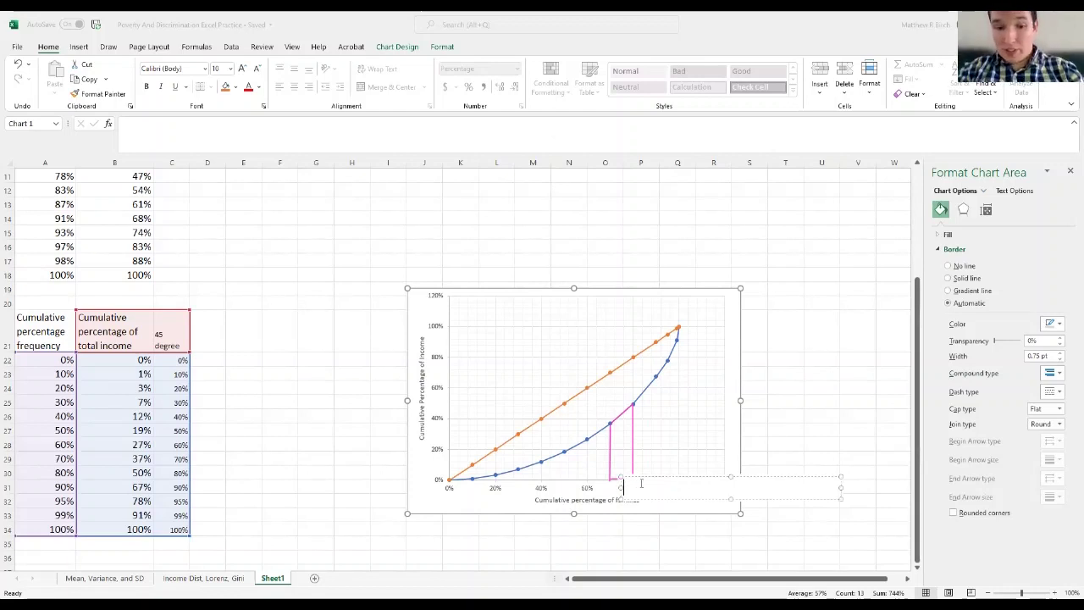
pyautogui.write('fi')
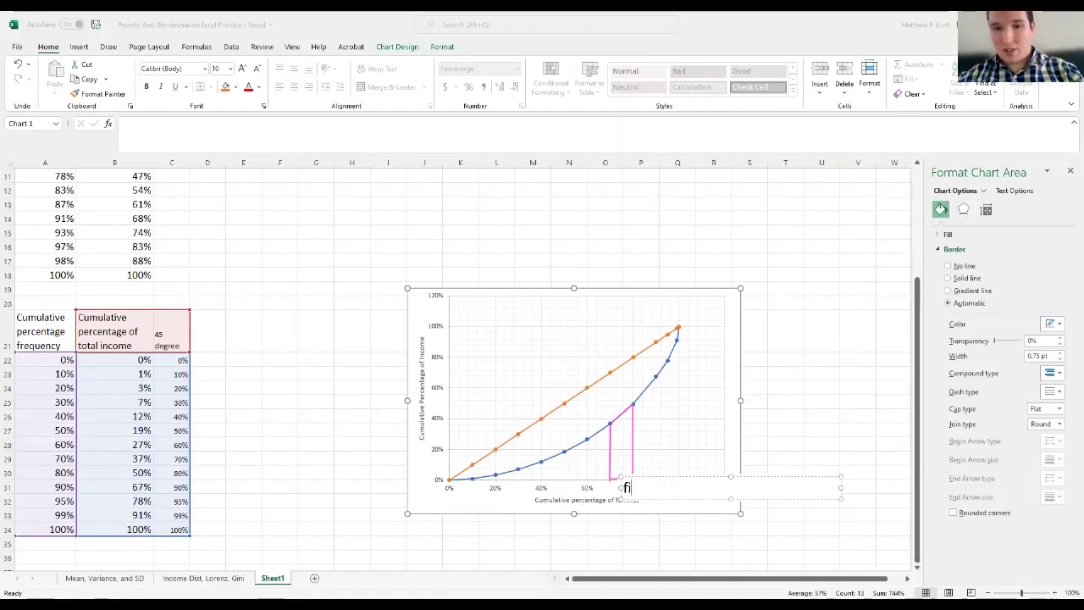
pyautogui.click(637, 503)
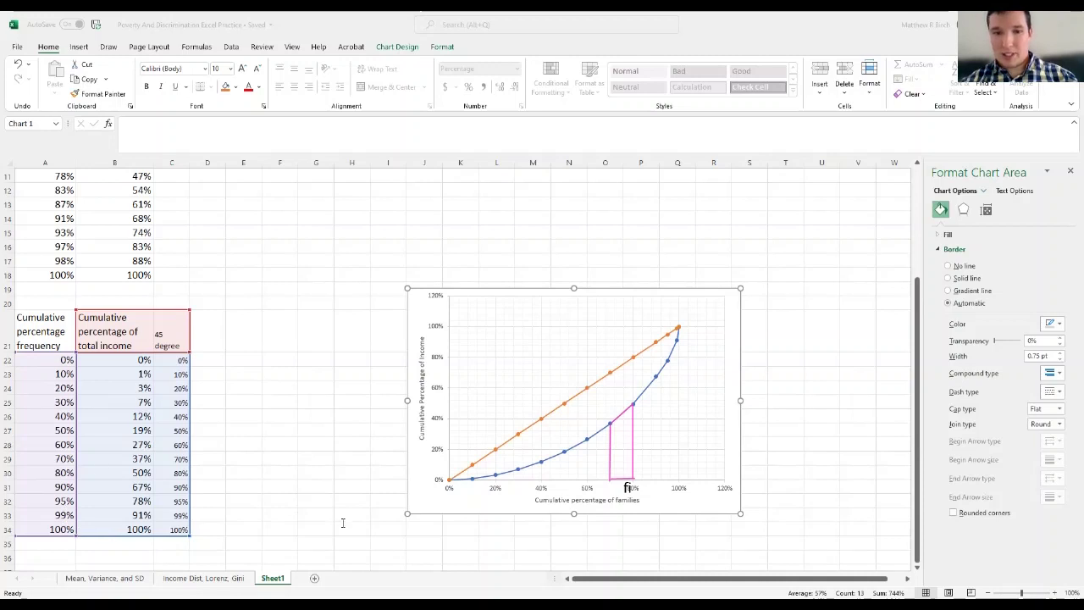
pyautogui.click(642, 448)
pyautogui.write('zi')
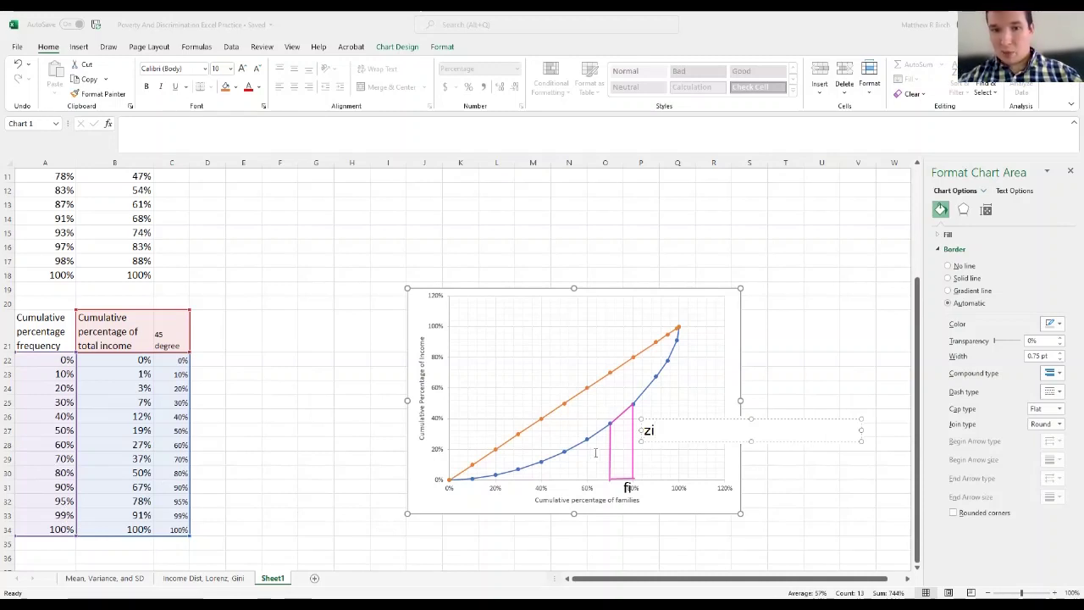
pyautogui.click(592, 453)
pyautogui.write('z(i-1)')
pyautogui.press('Escape')
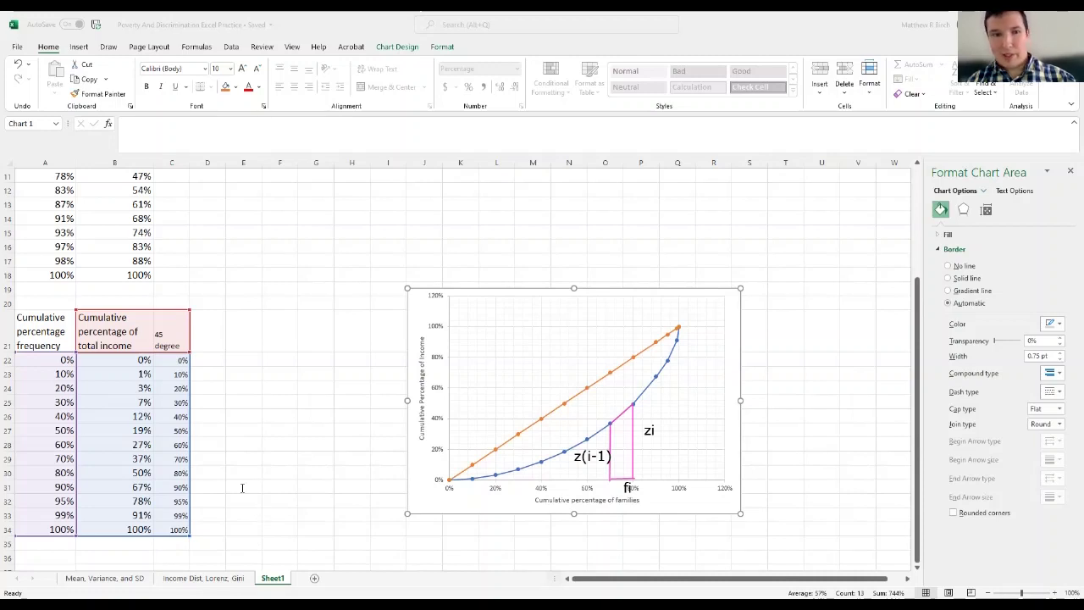
# Step: Add the column header "fi(zi+zi-1)" in D21, next to the 45 degree column
pyautogui.moveTo(214, 322); pyautogui.dragTo(434, 346)
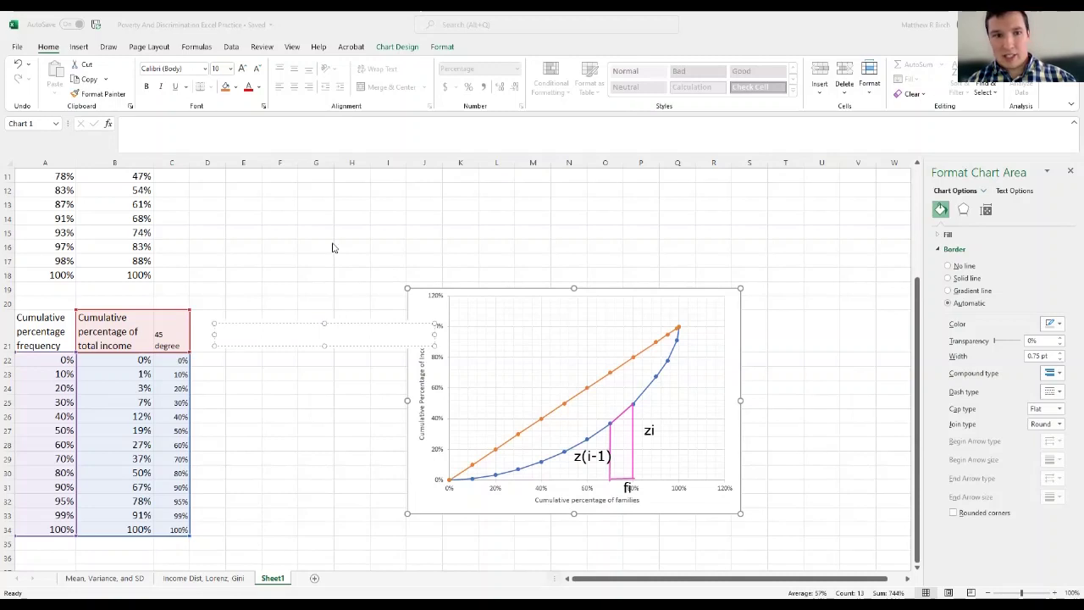
pyautogui.hotkey('ctrl', 'z')
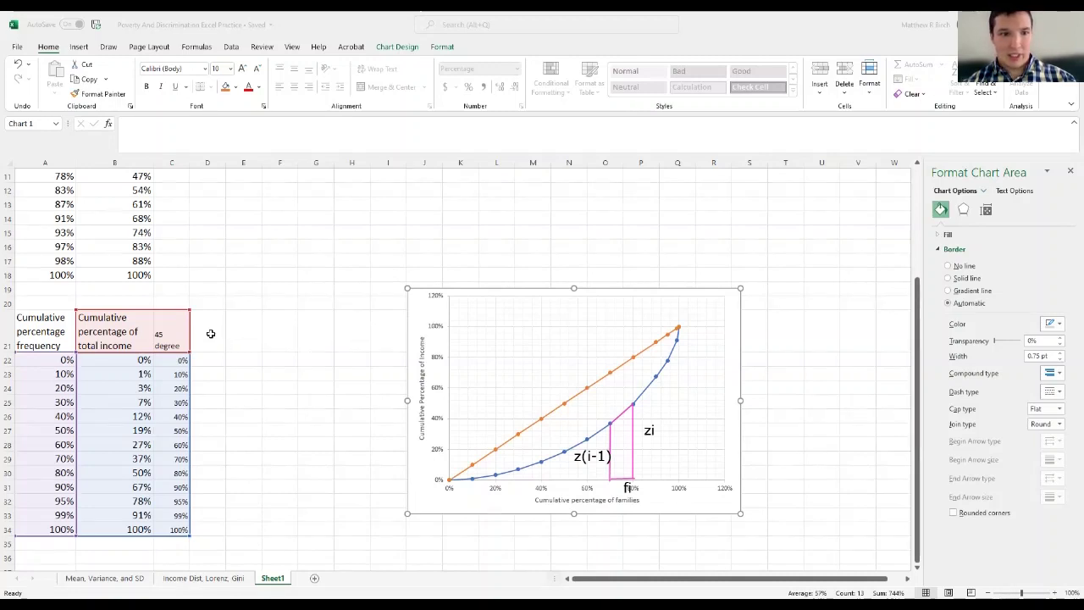
pyautogui.click(213, 338)
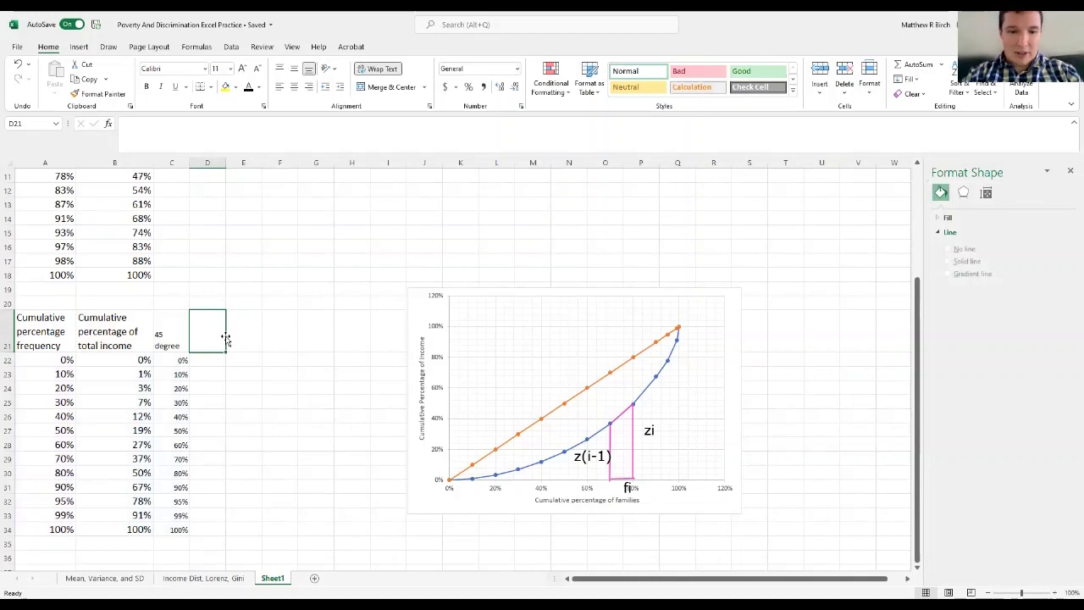
pyautogui.write('fi')
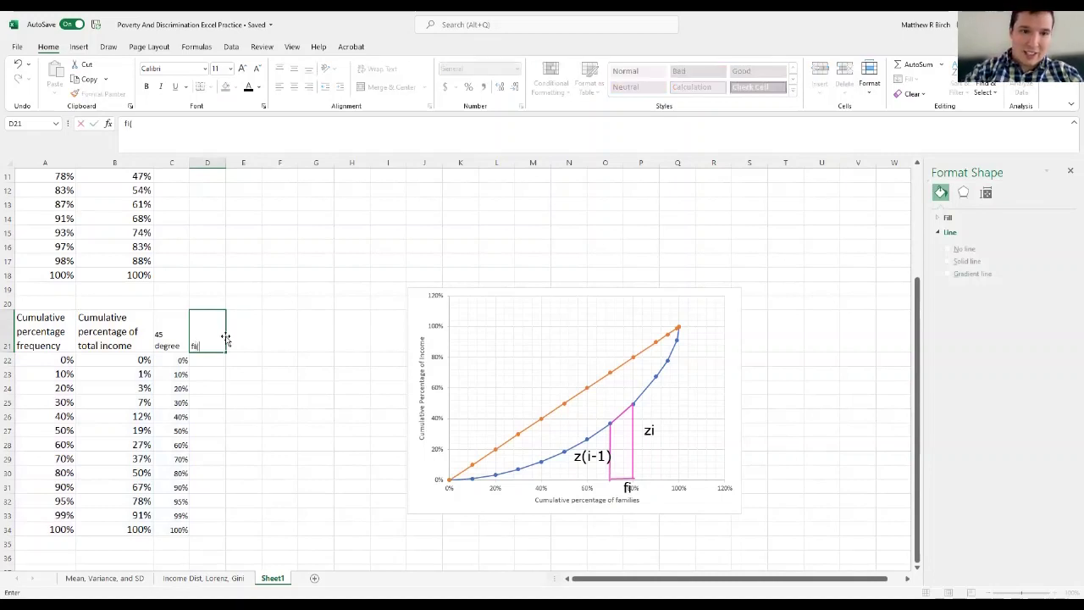
pyautogui.write('(zi')
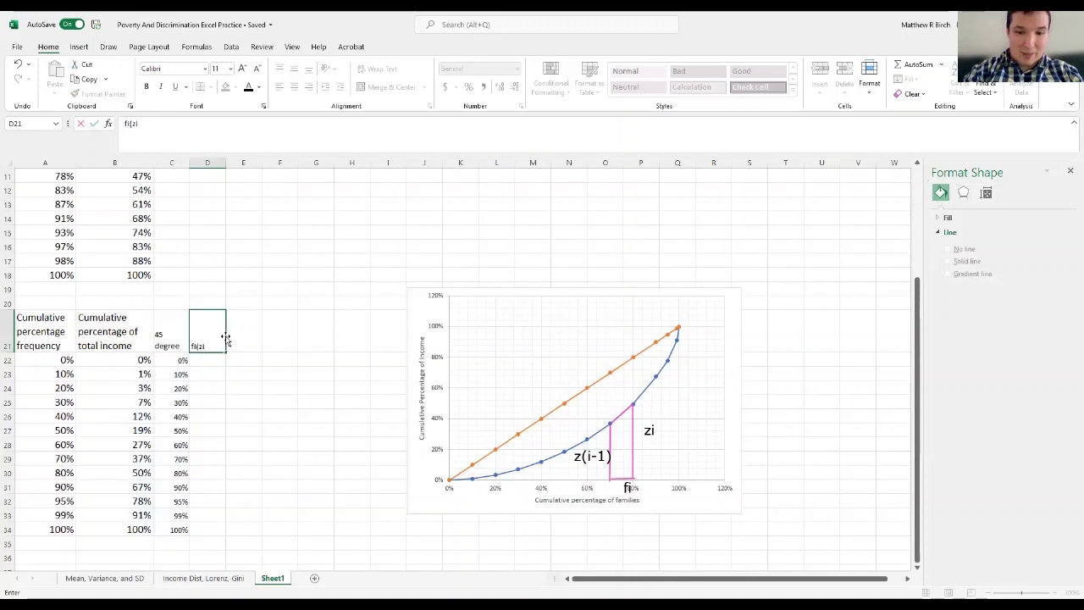
pyautogui.write('+')
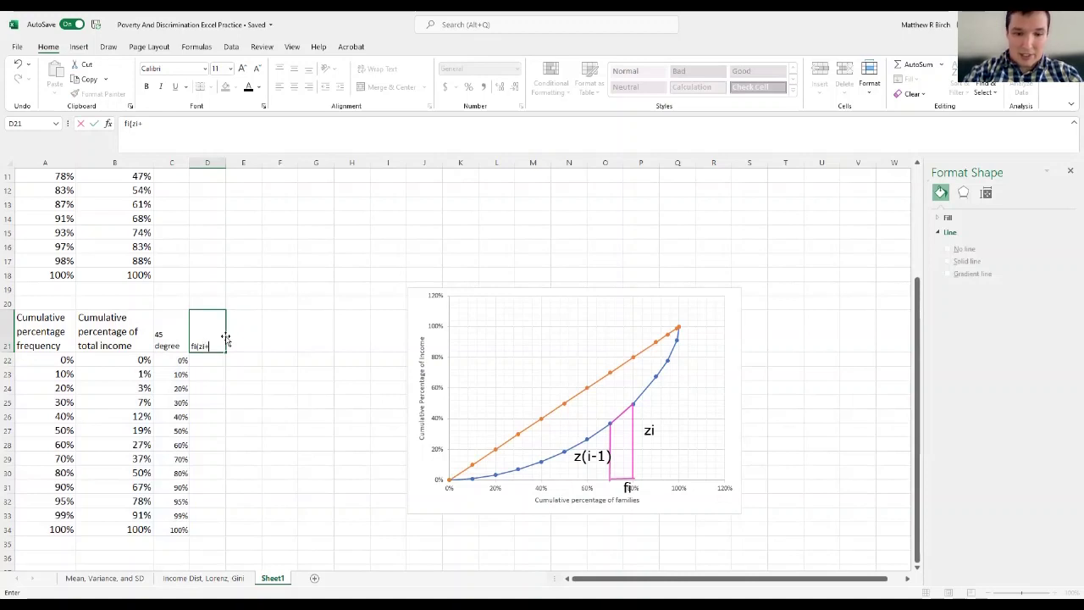
pyautogui.write('zi-1)')
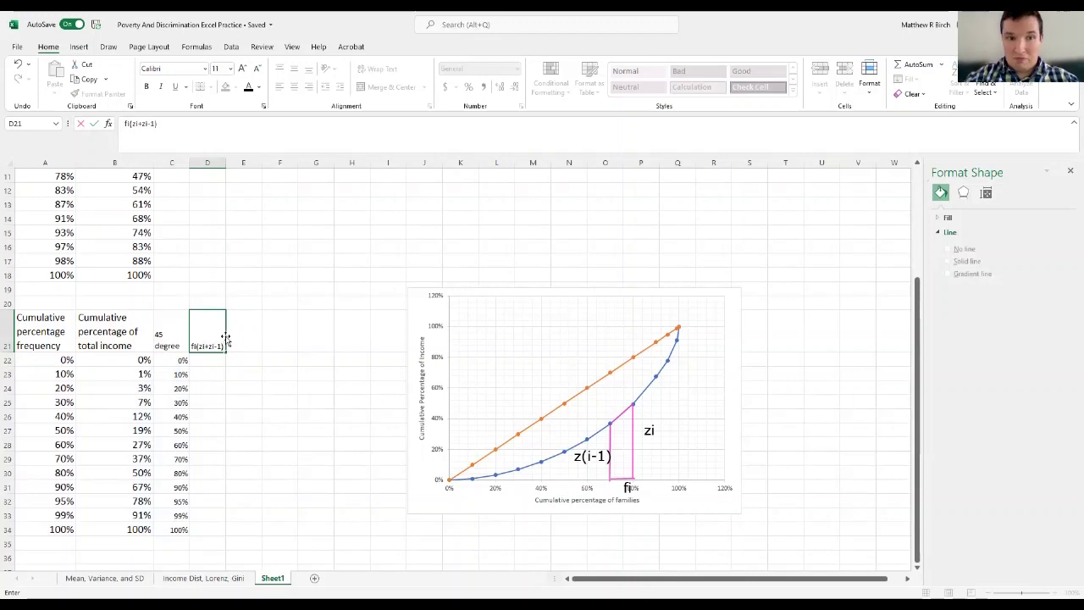
pyautogui.press('Return')
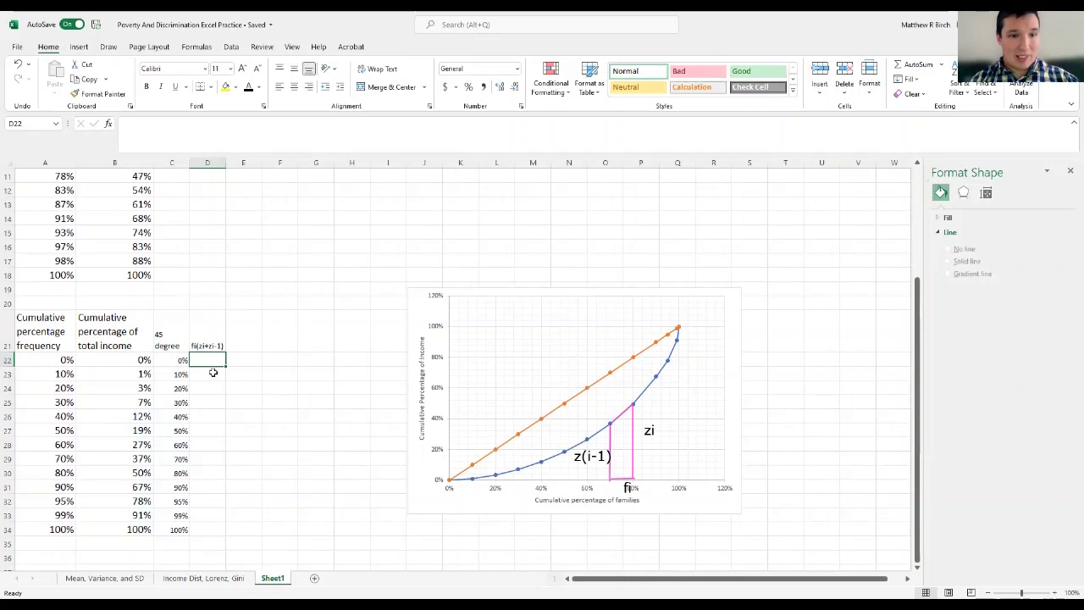
# Step: Enter the formula =(A23-A22)*(B23+B22) in D23 for the first trapezoid
pyautogui.click(215, 372)
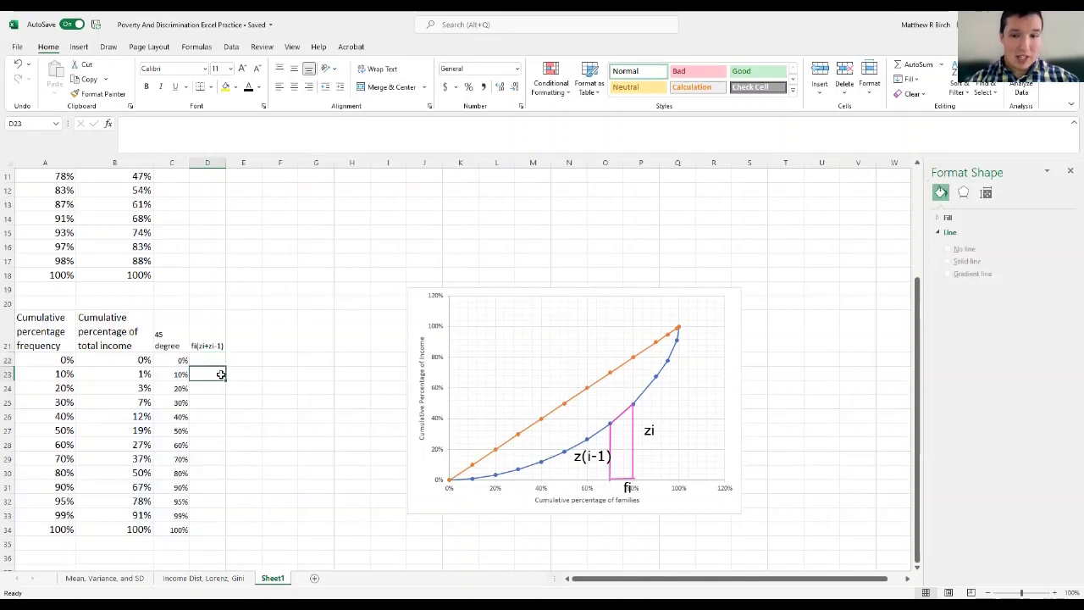
pyautogui.write('=')
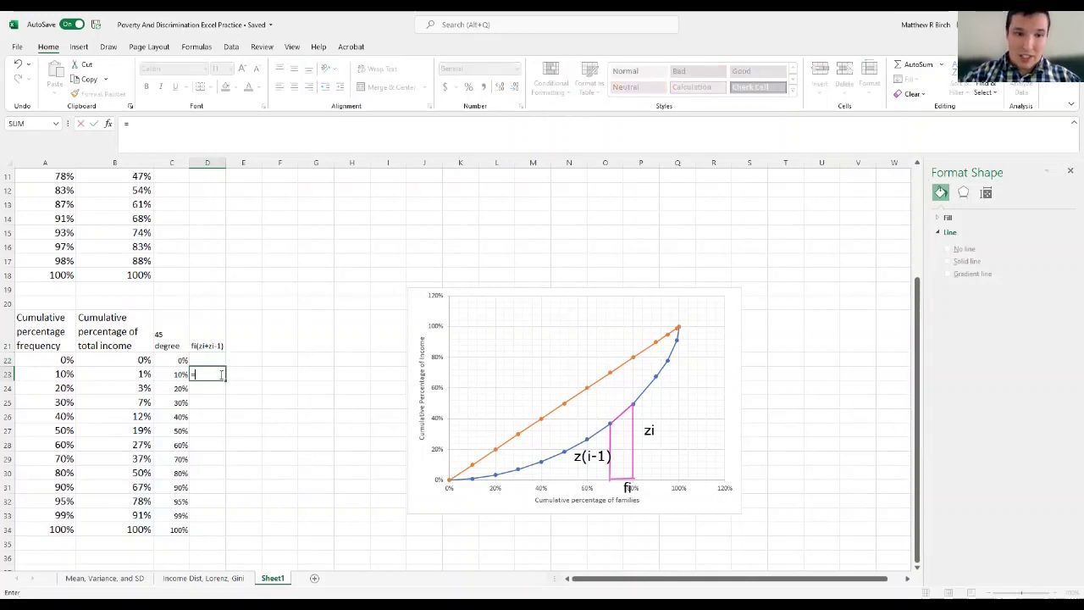
pyautogui.write('(')
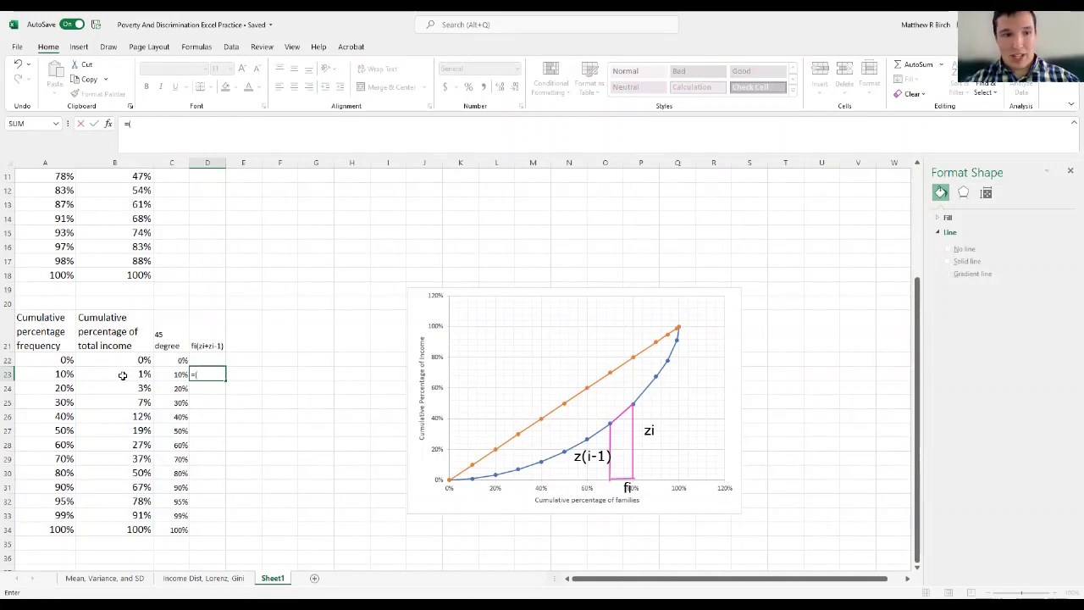
pyautogui.click(68, 372)
pyautogui.write('-')
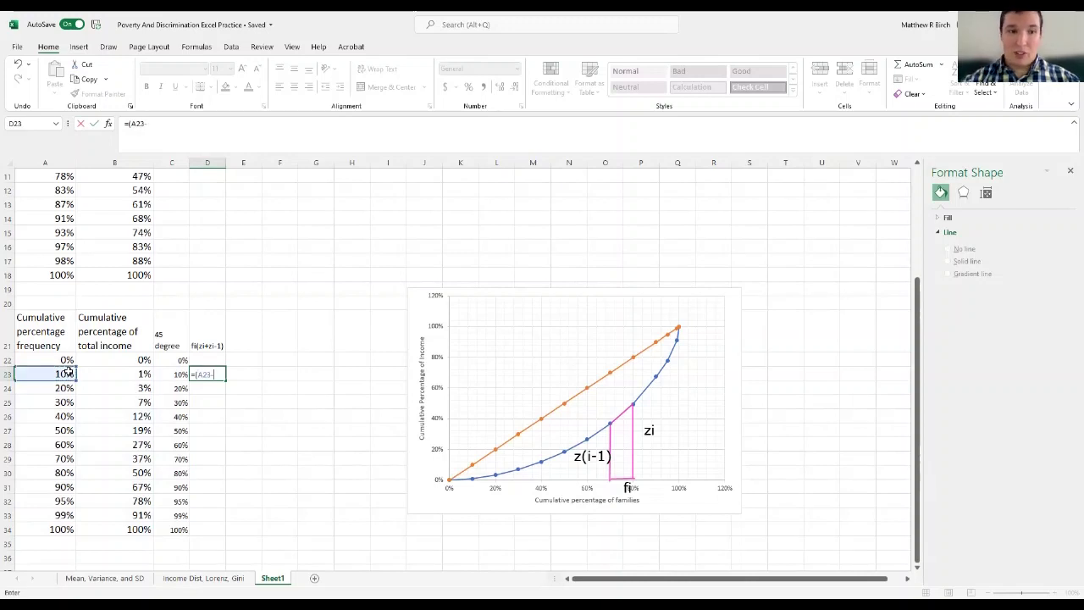
pyautogui.click(66, 360)
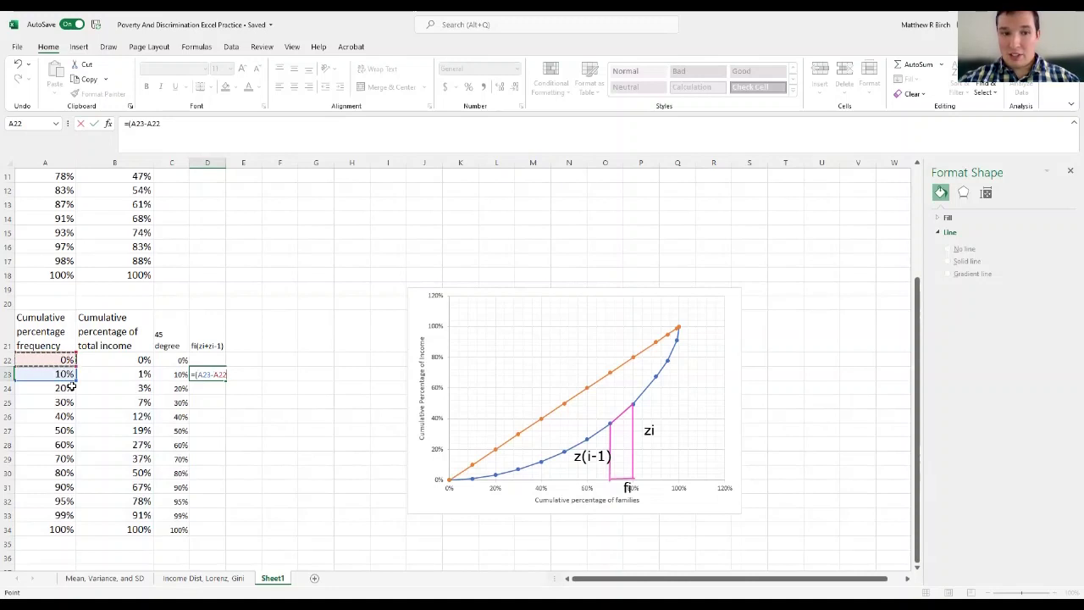
pyautogui.write(')')
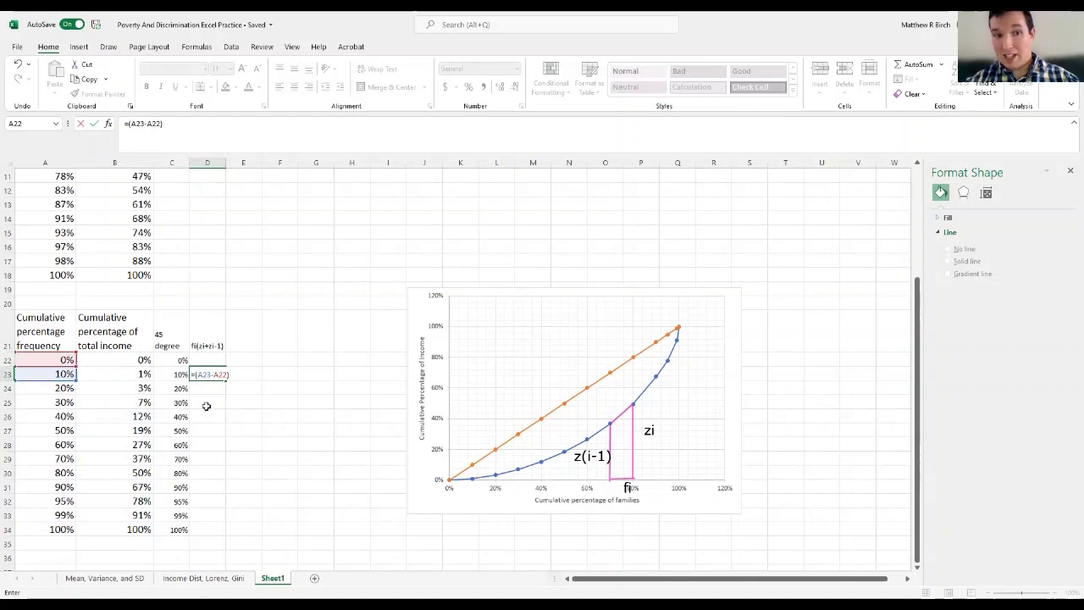
pyautogui.write('*')
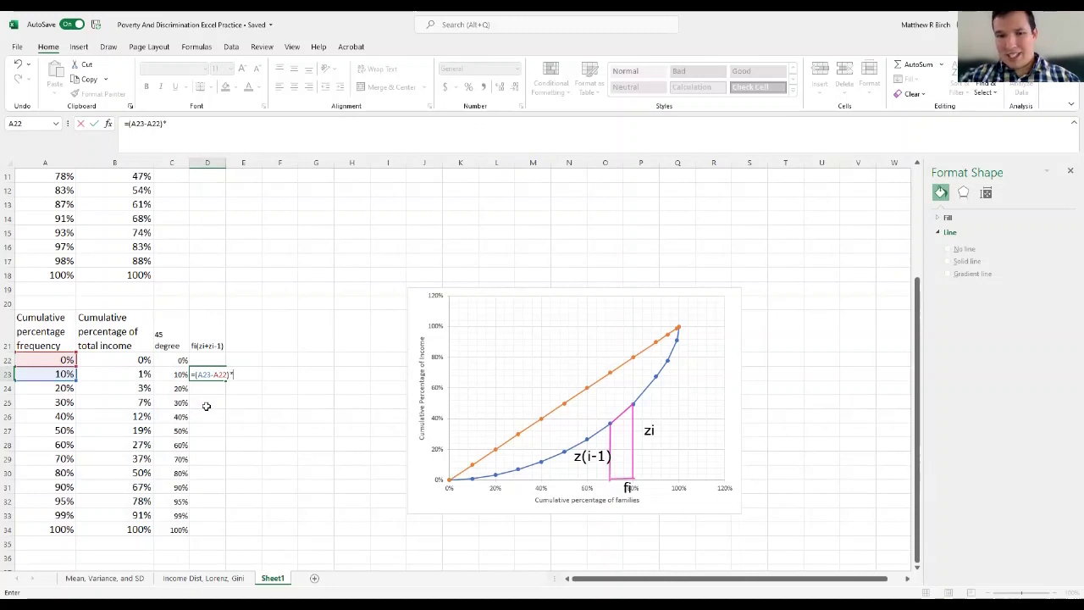
pyautogui.write('(')
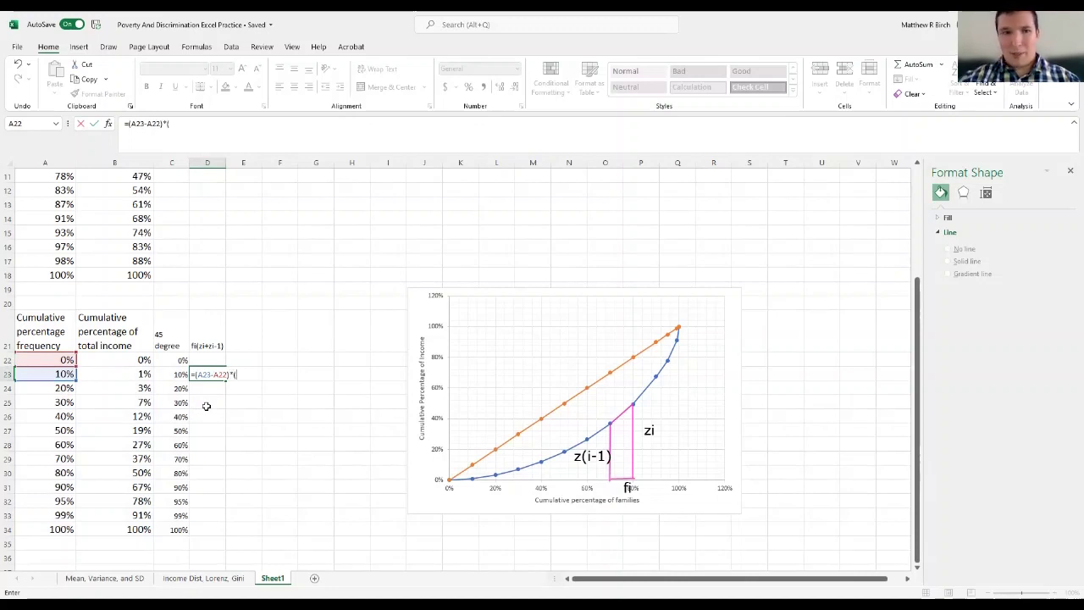
pyautogui.click(139, 374)
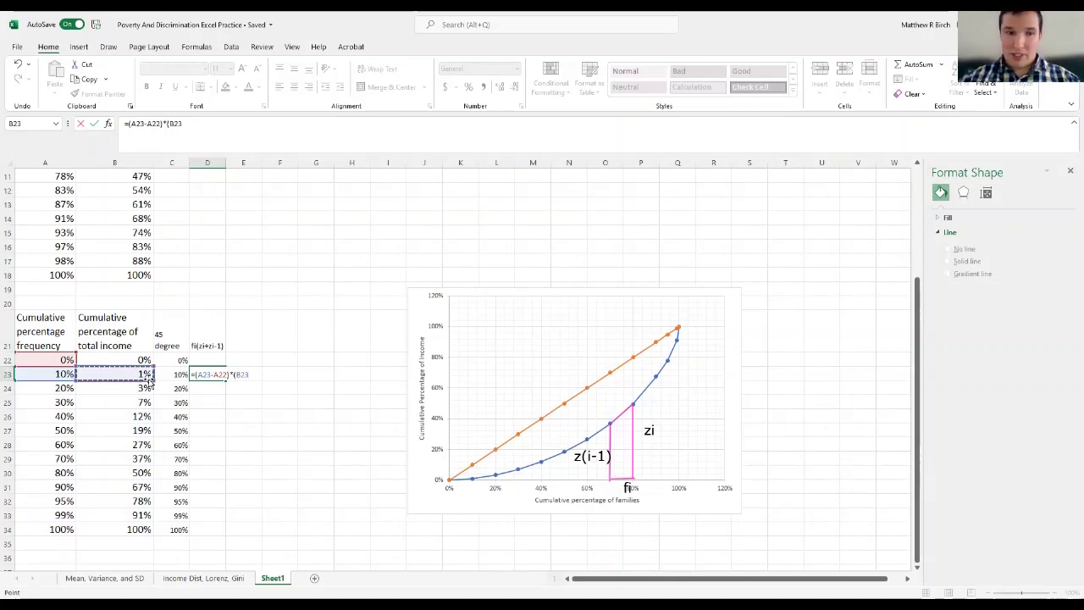
pyautogui.write('+')
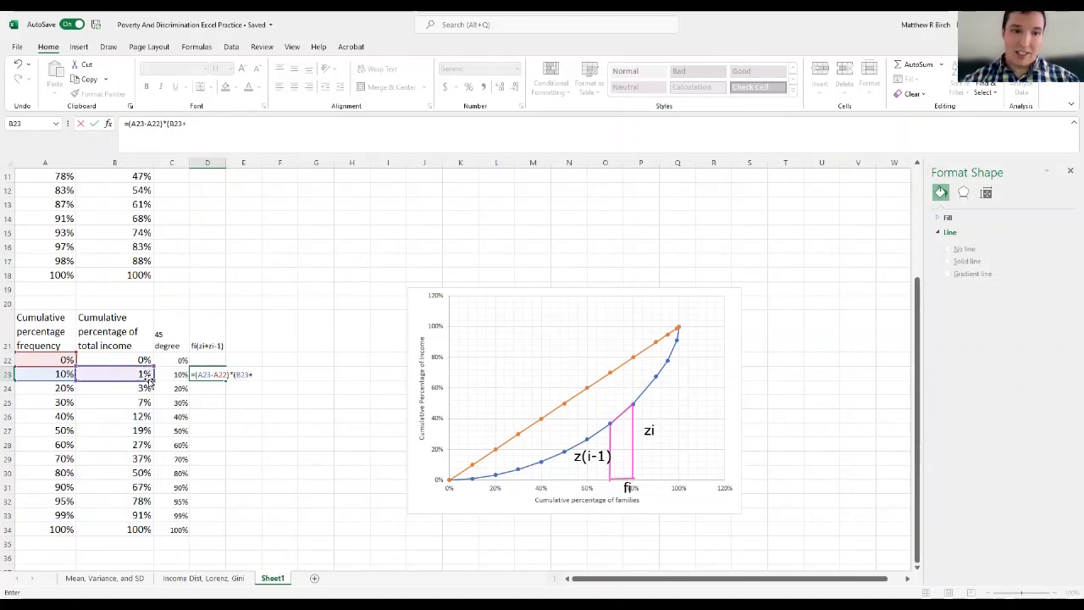
pyautogui.click(138, 359)
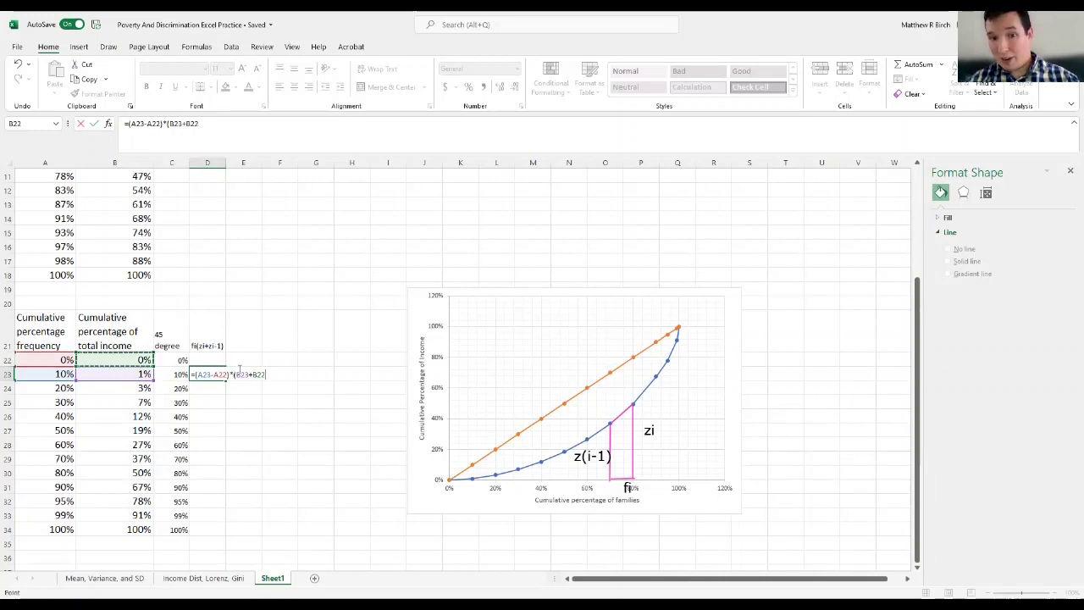
pyautogui.write(')')
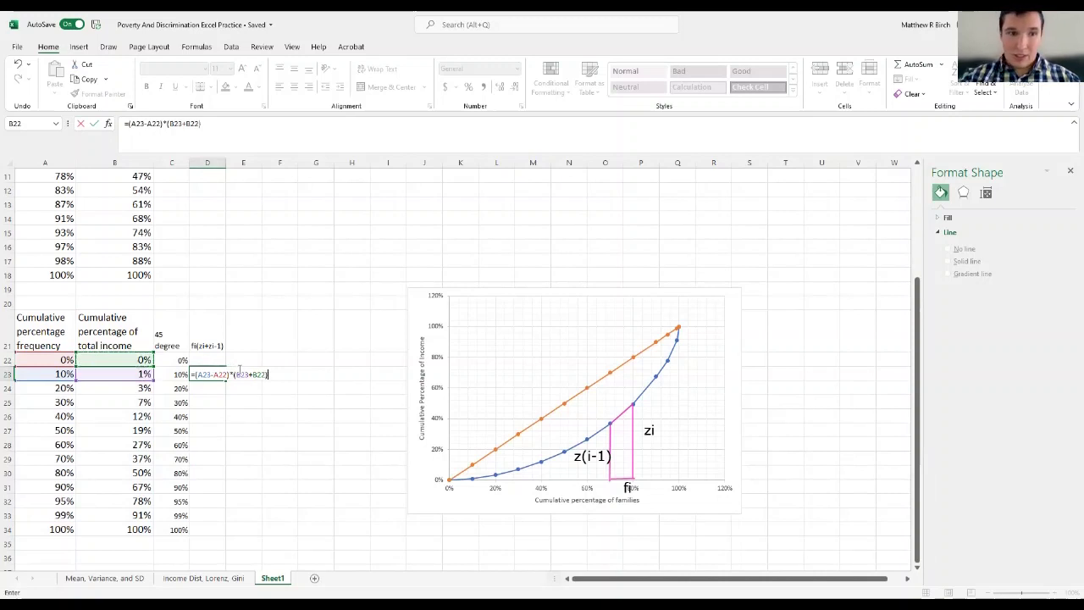
pyautogui.press('Return')
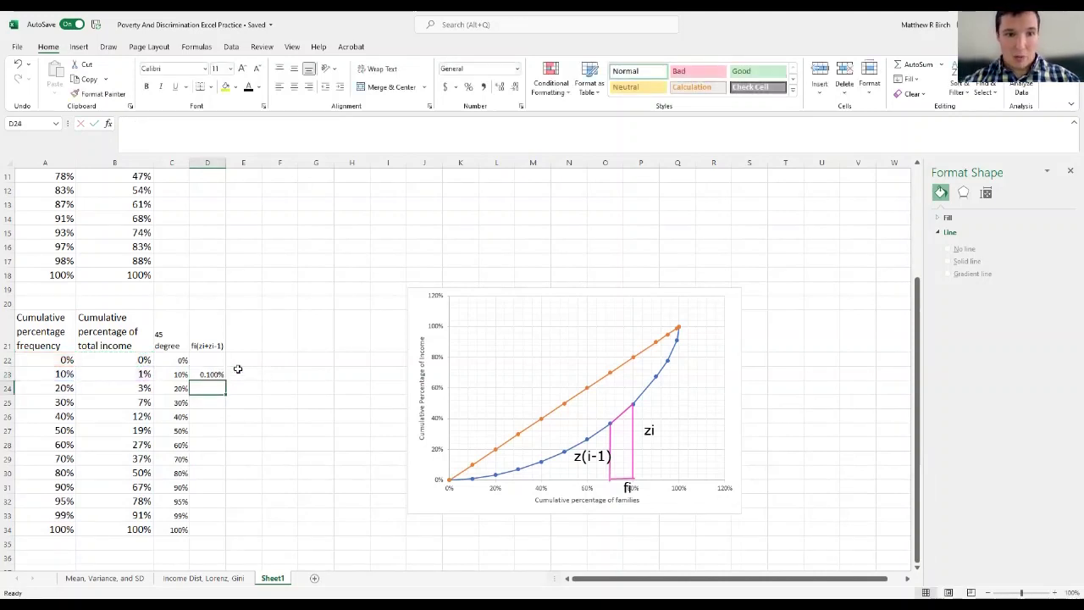
# Step: Check the cell references in the D23 formula and fill it down through D34
pyautogui.press('Up')
pyautogui.press('F2')
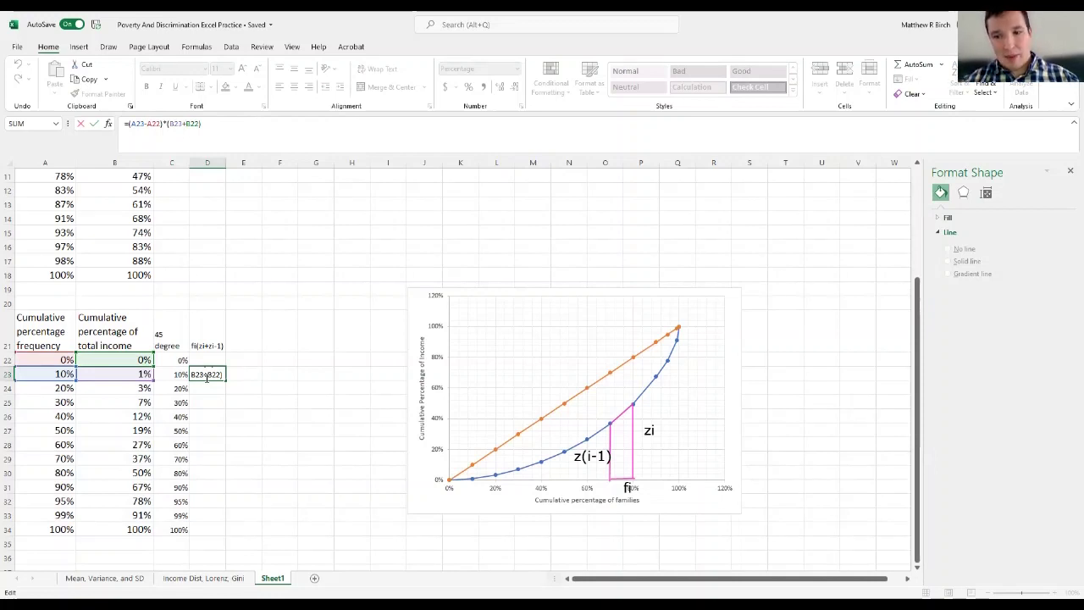
pyautogui.press('Return')
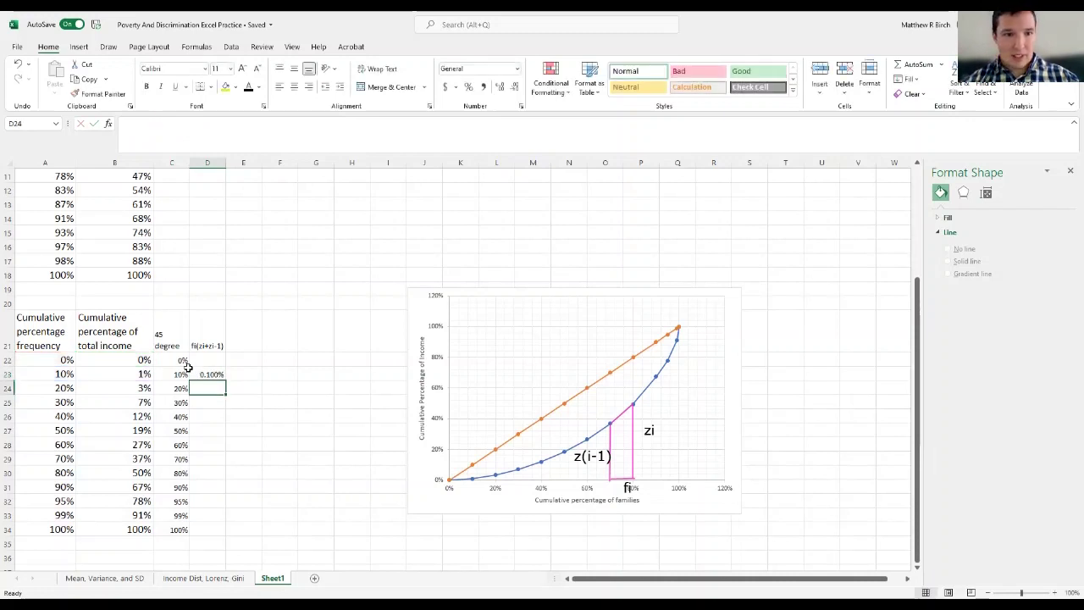
pyautogui.click(204, 337)
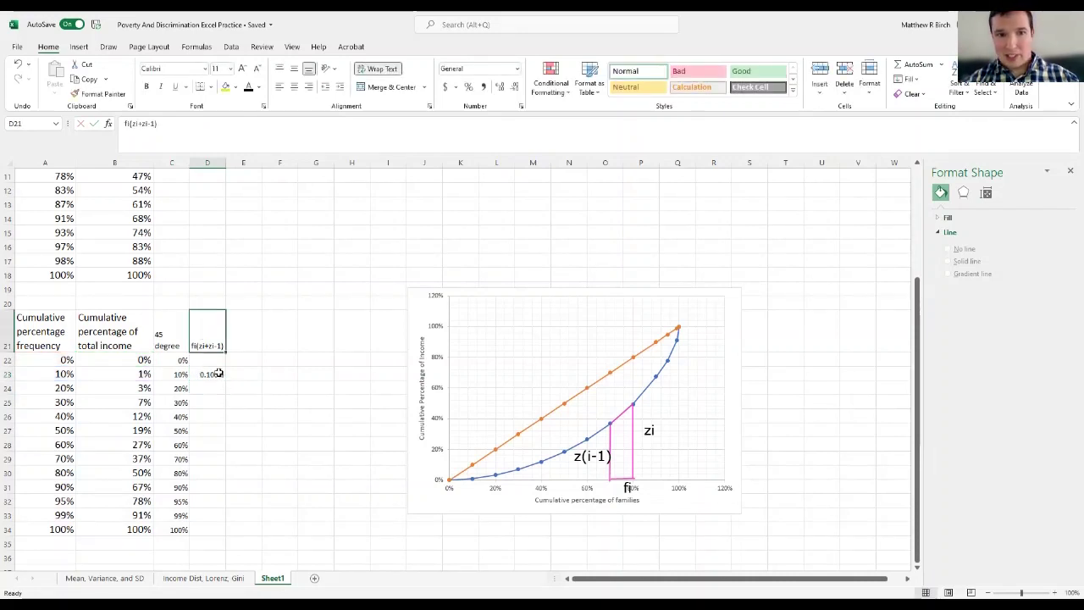
pyautogui.click(211, 375)
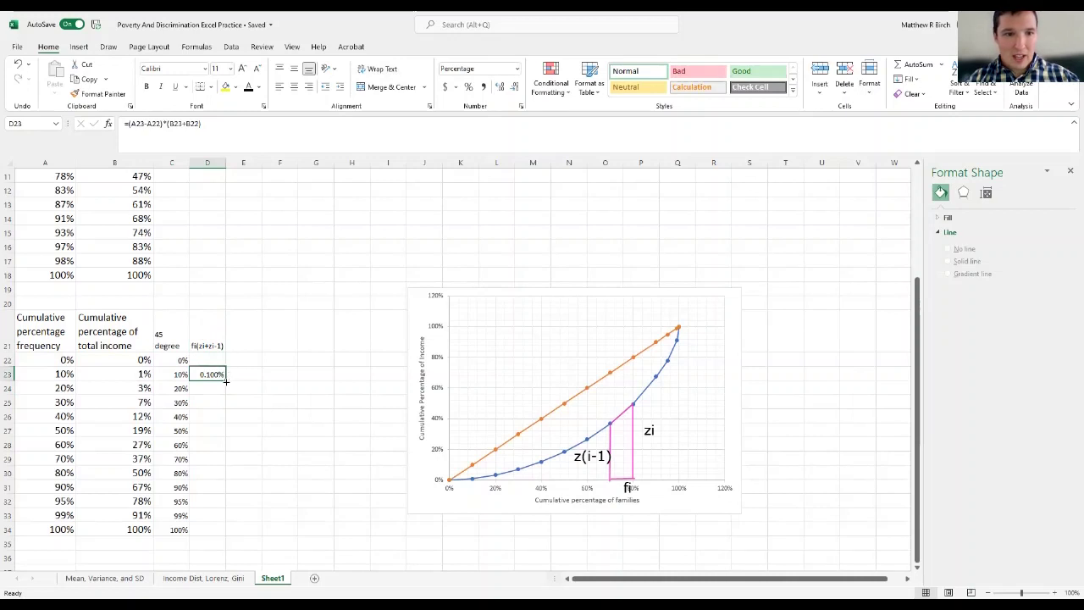
pyautogui.moveTo(226, 381); pyautogui.dragTo(222, 532)
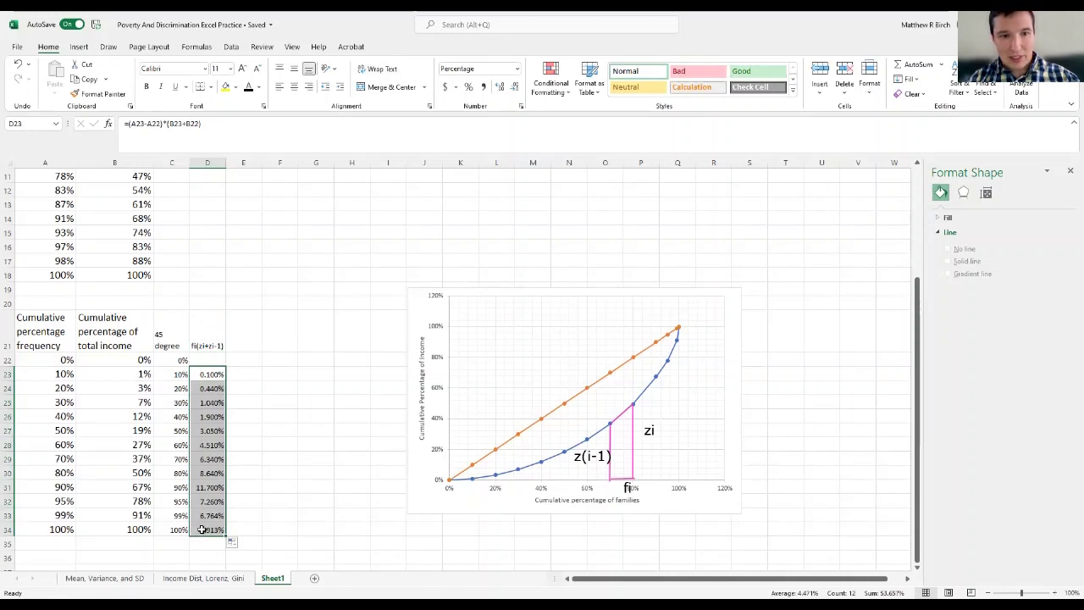
# Step: Inspect the cell references of the copied formula in D34 and review the trapezoid values in D23:D34
pyautogui.click(203, 530)
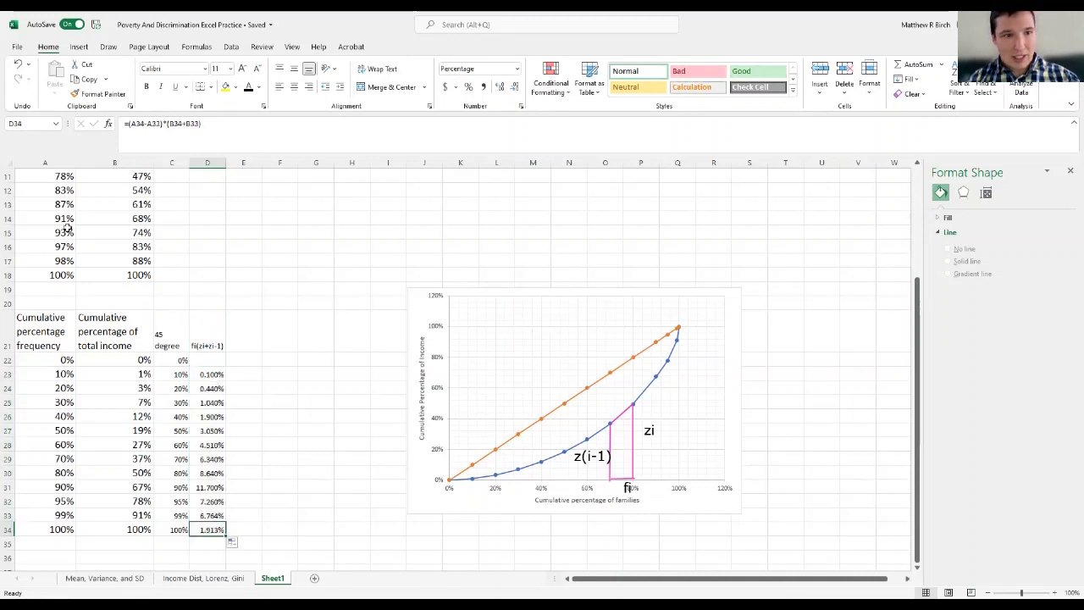
pyautogui.click(147, 125)
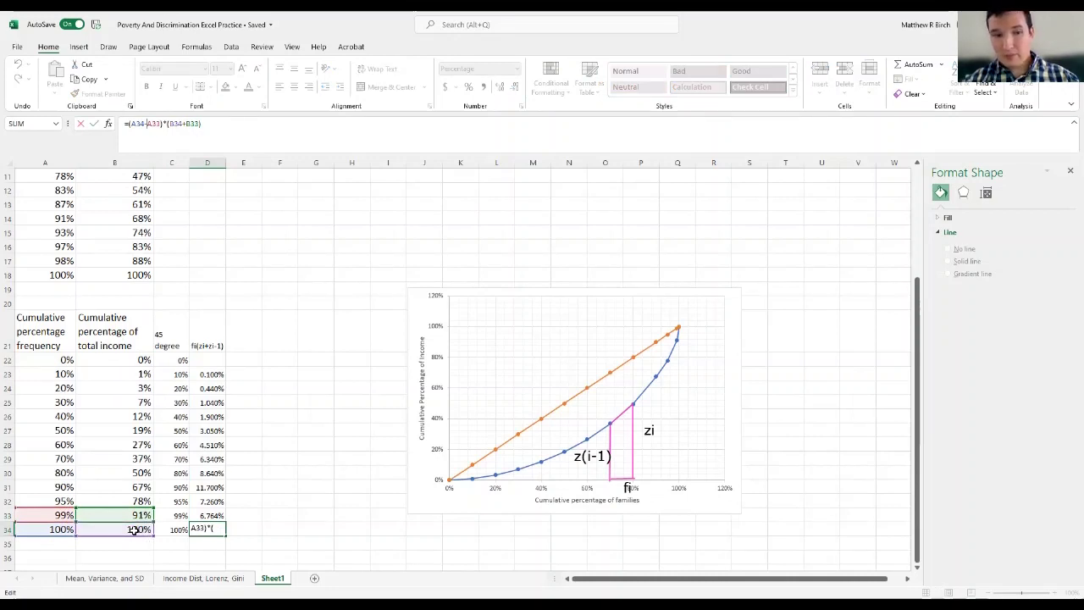
pyautogui.press('Return')
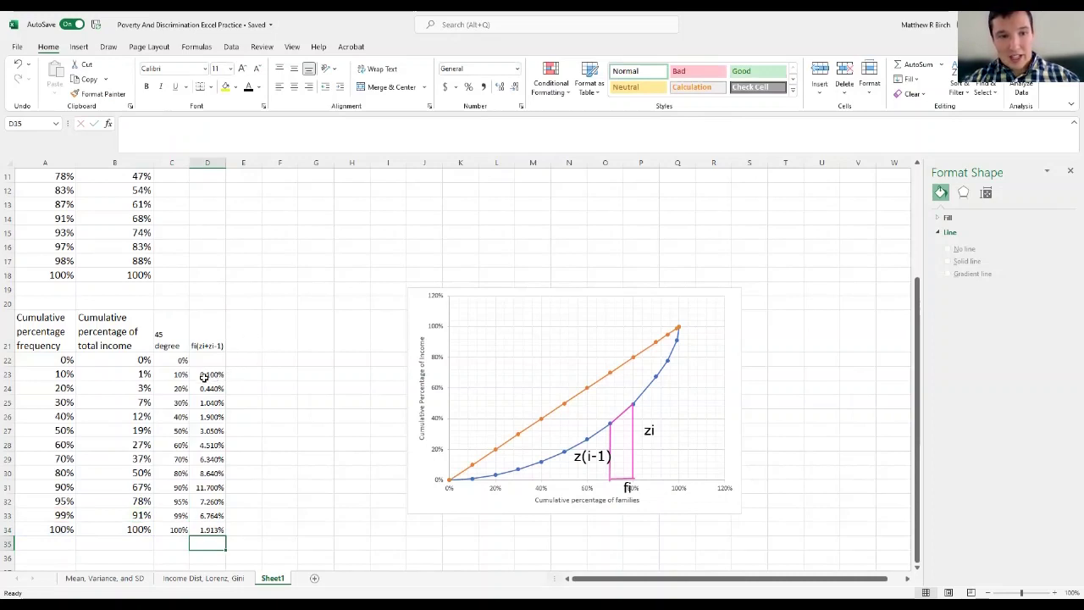
pyautogui.moveTo(206, 374); pyautogui.dragTo(206, 528)
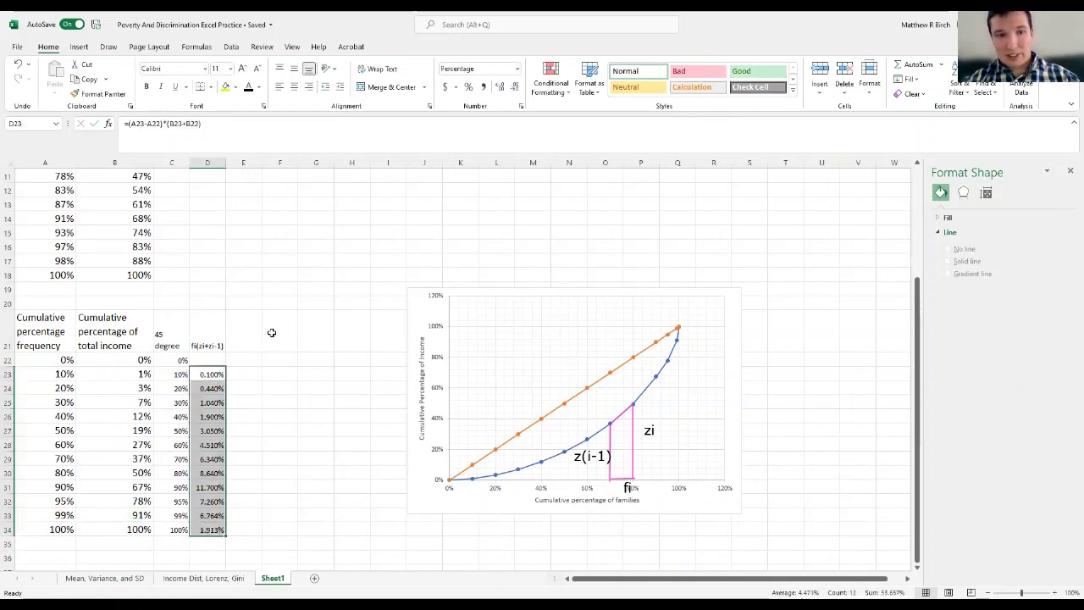
# Step: Add the header "Gini" in E21 and enter the formula =1-SUM(D23:D34) beneath it in E22
pyautogui.click(253, 335)
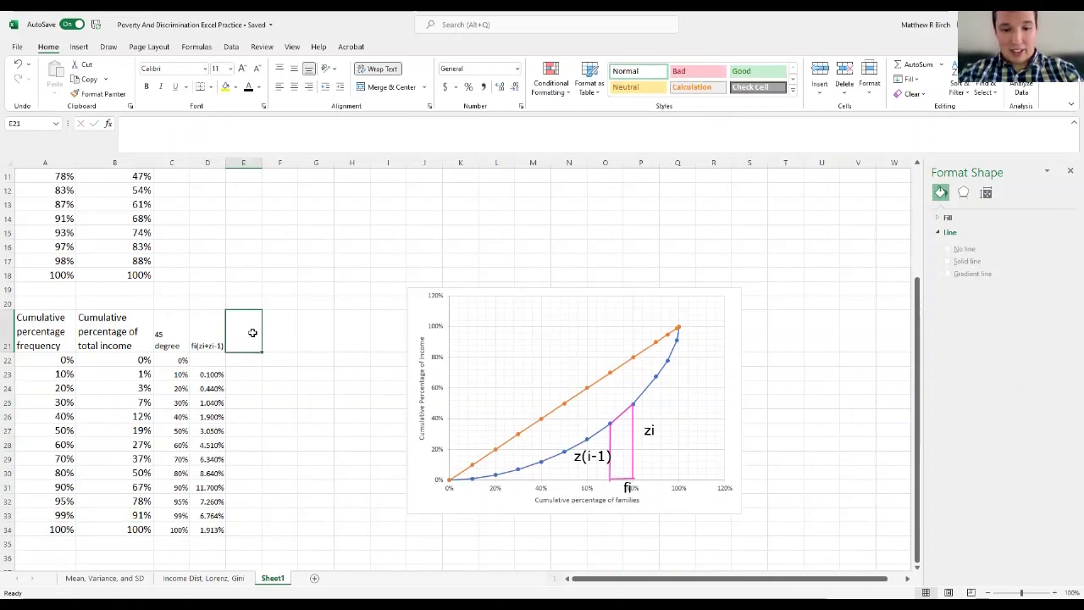
pyautogui.write('Gini')
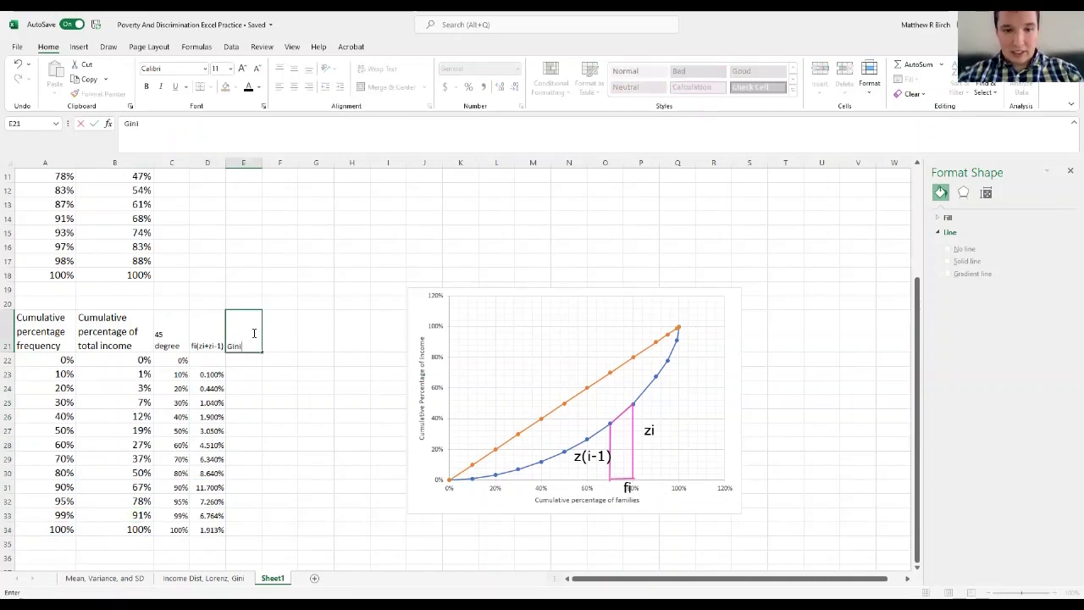
pyautogui.press('Return')
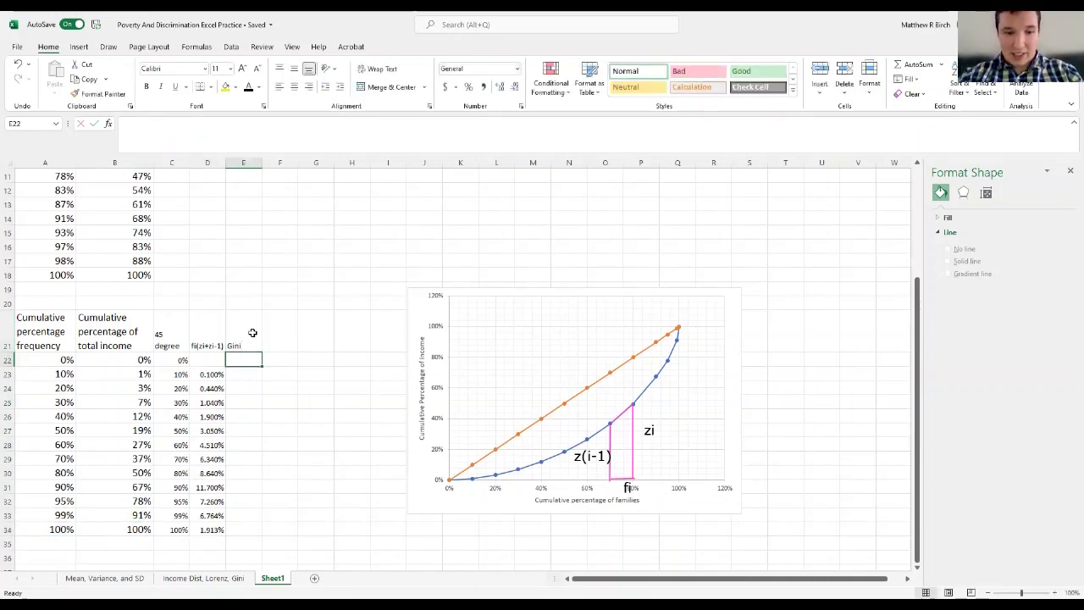
pyautogui.write('=1-')
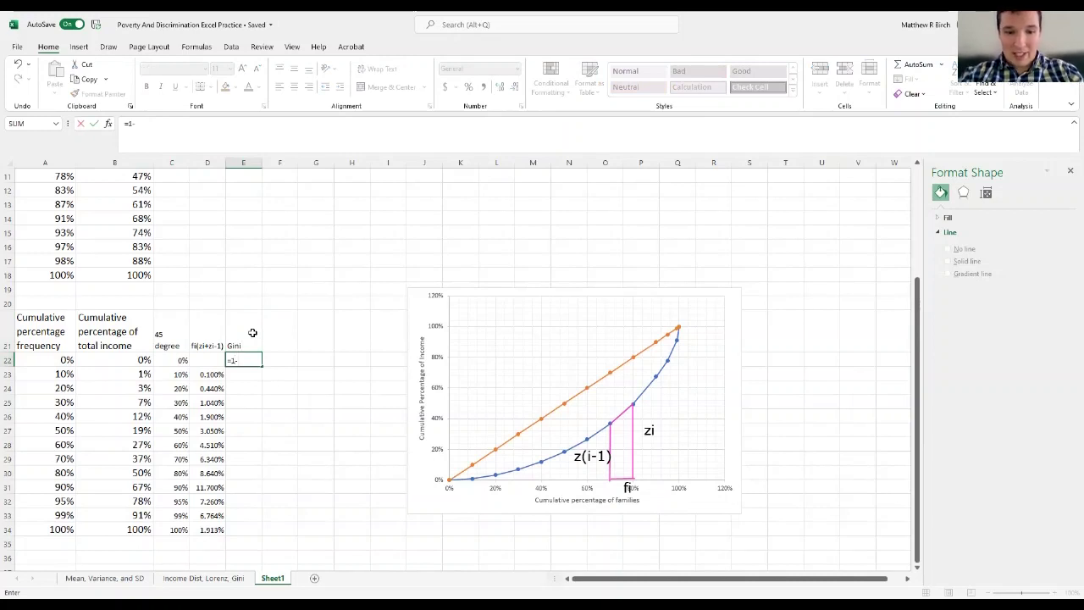
pyautogui.write('sum(')
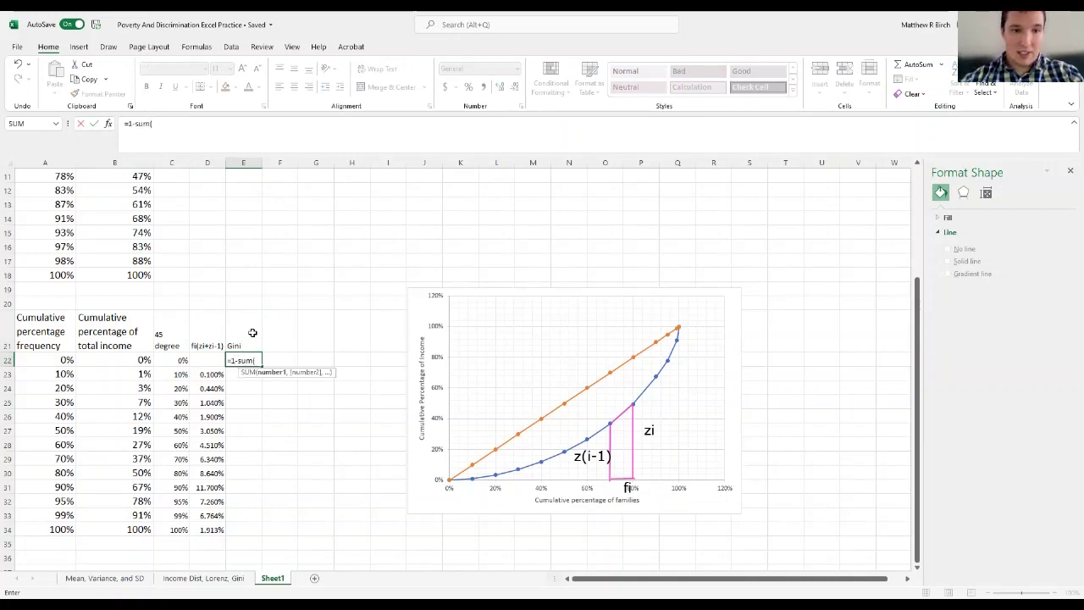
pyautogui.click(207, 375)
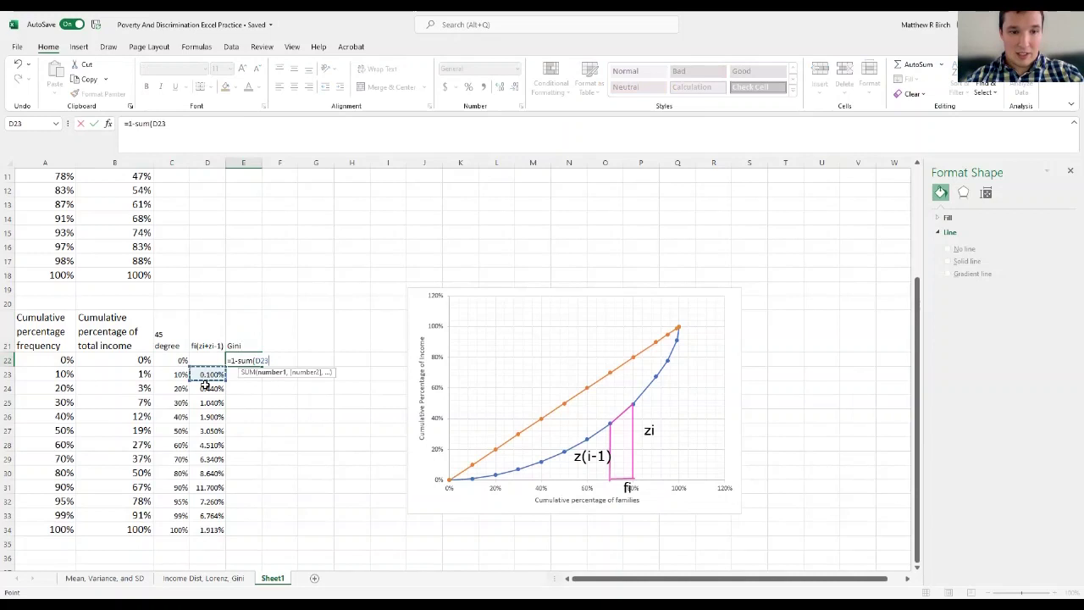
pyautogui.keyDown('shift'); pyautogui.click(206, 523); pyautogui.keyUp('shift')
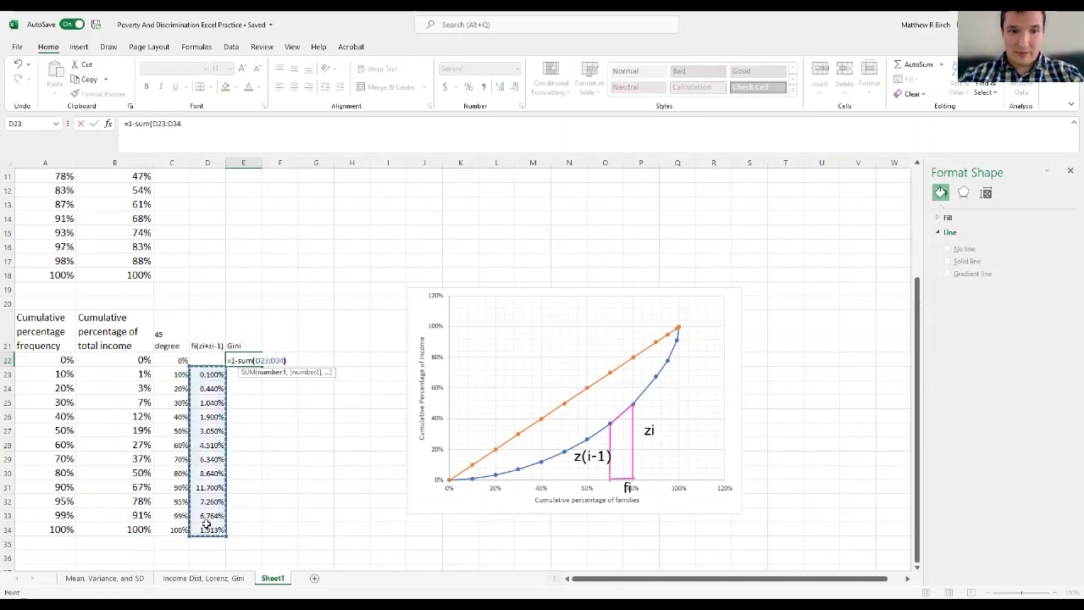
pyautogui.press('Return')
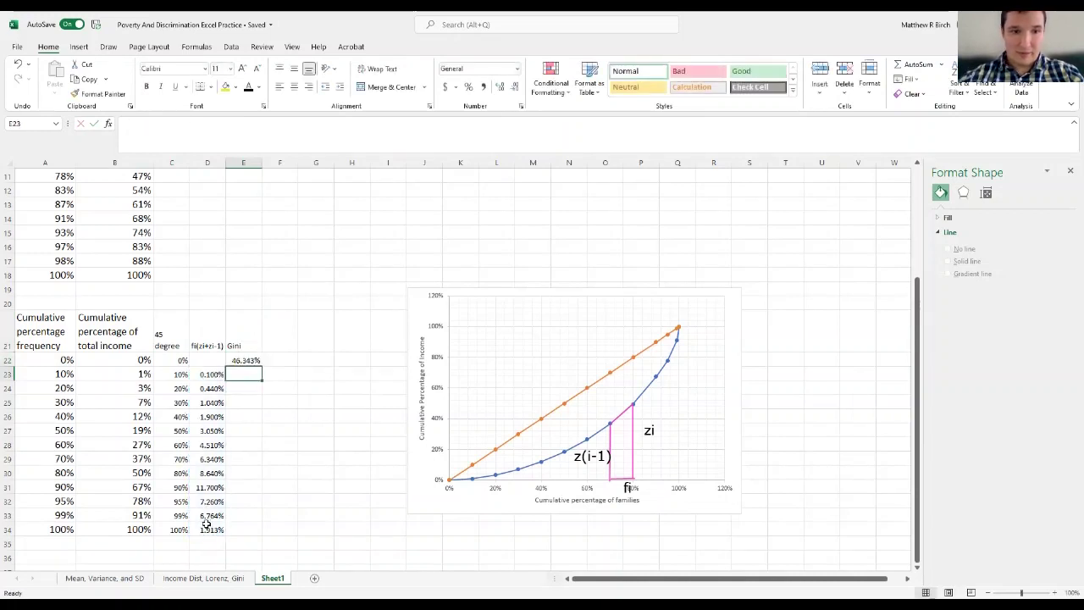
# Step: Format the Gini result in E22 with the Number format
pyautogui.click(238, 360)
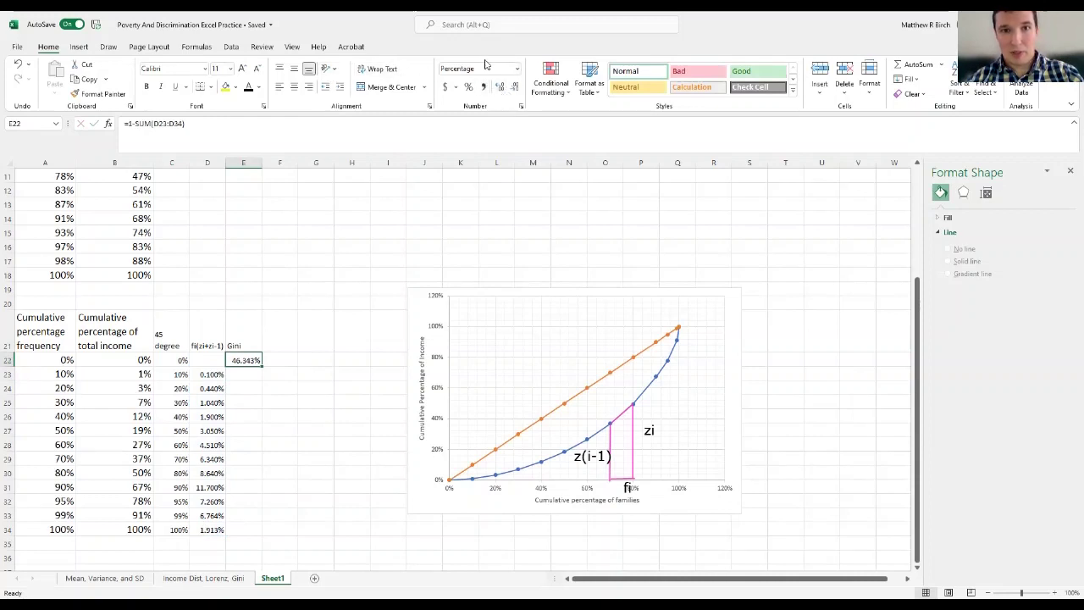
pyautogui.click(518, 69)
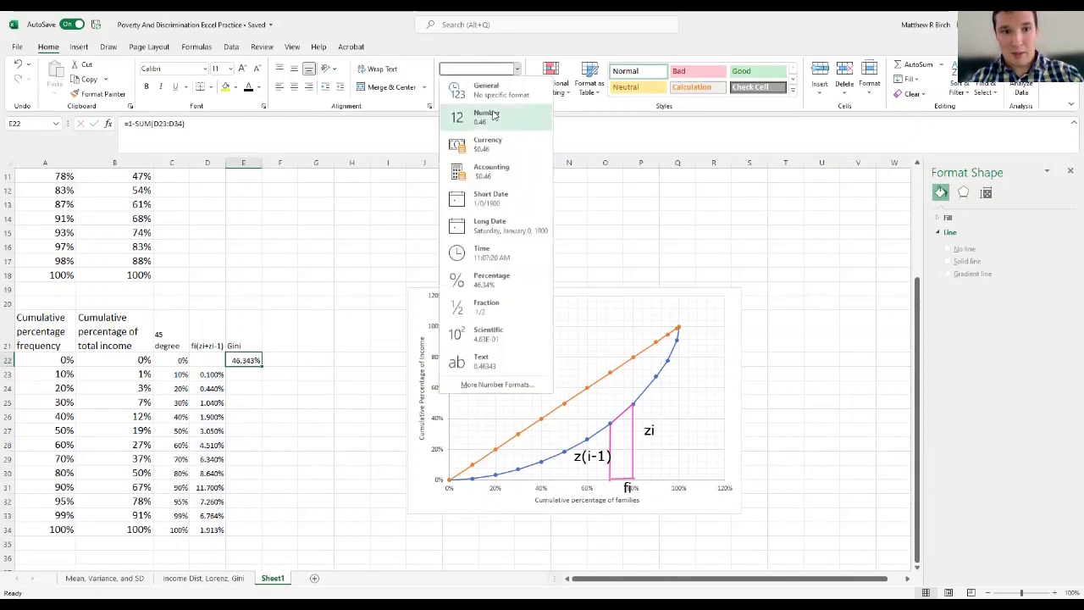
pyautogui.click(484, 116)
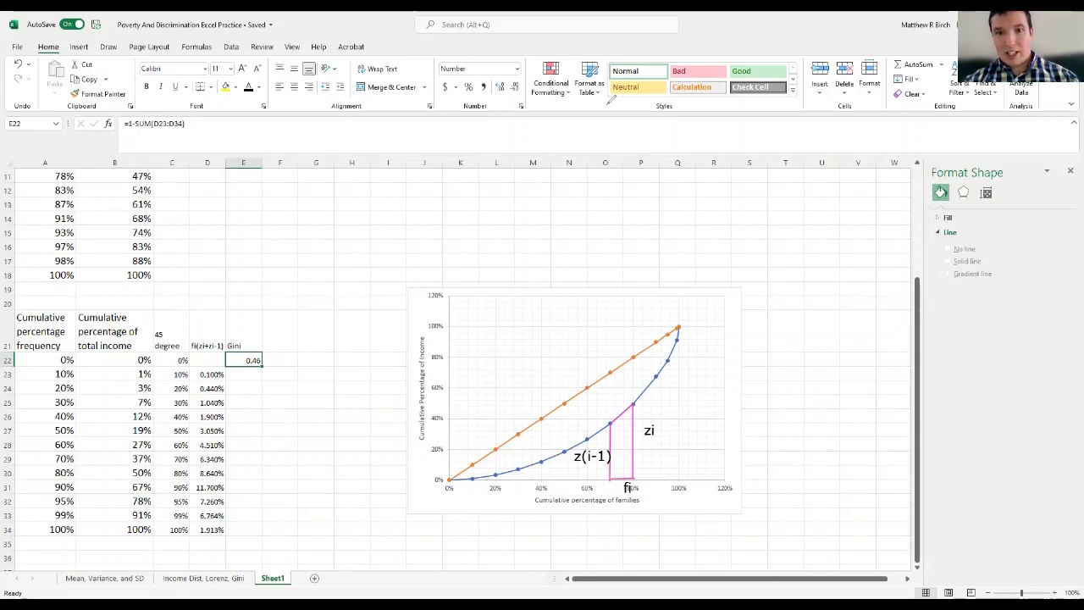
# Step: Clear the pink trapezoid annotation and its labels from the Lorenz curve chart
pyautogui.press('Escape')
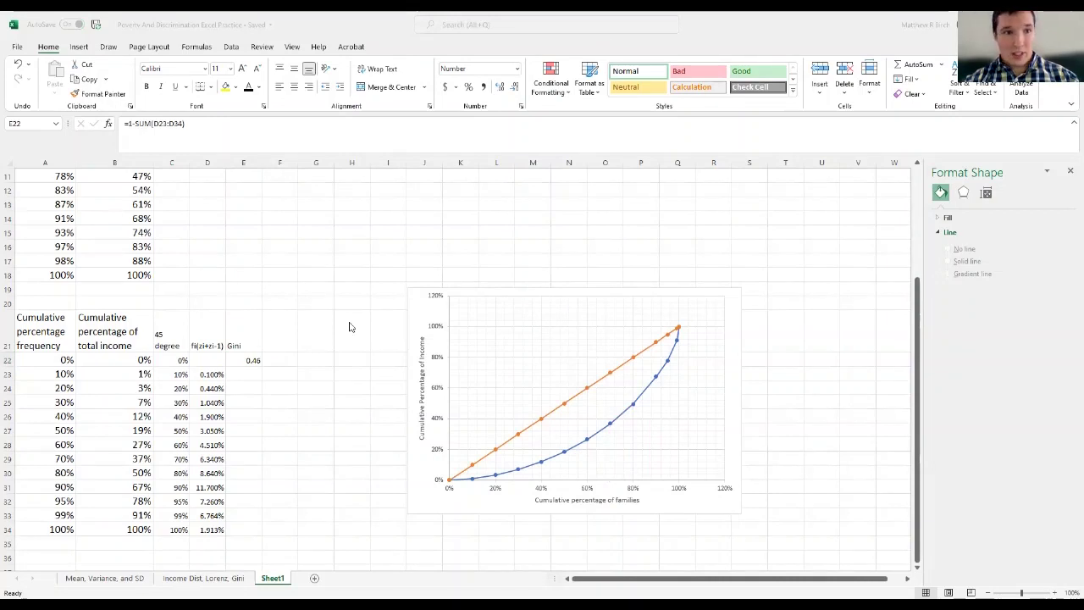
pyautogui.scroll(4, 127, 362)
pyautogui.scroll(-3, 93, 436)
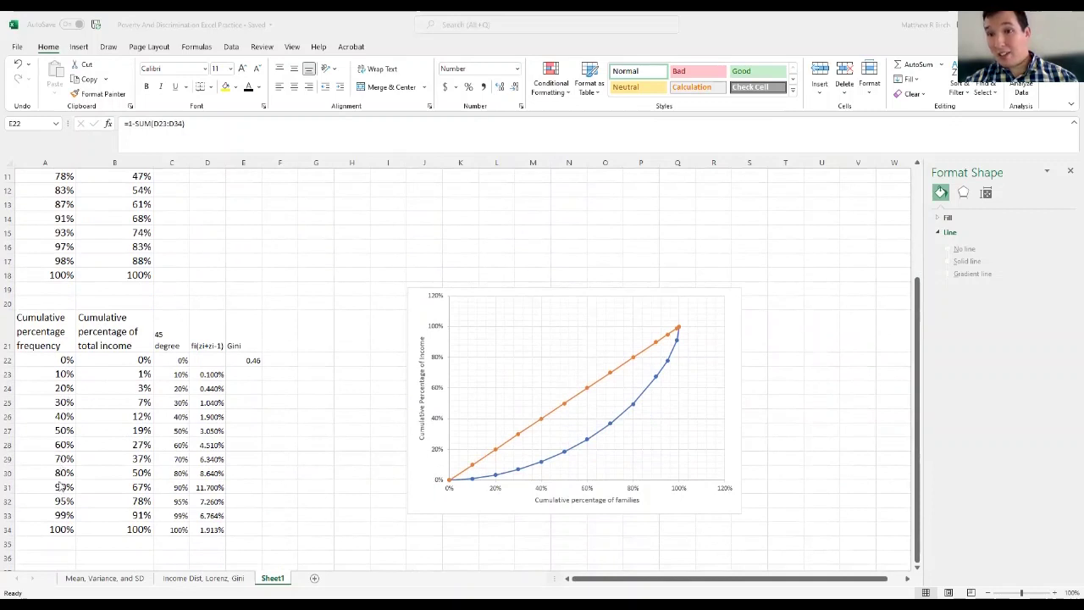
# Step: Add the headers "fi(zi+zi-1)" in C2 and "Gini" in D2 beside the upper cumulative percentage table
pyautogui.scroll(3, 64, 490)
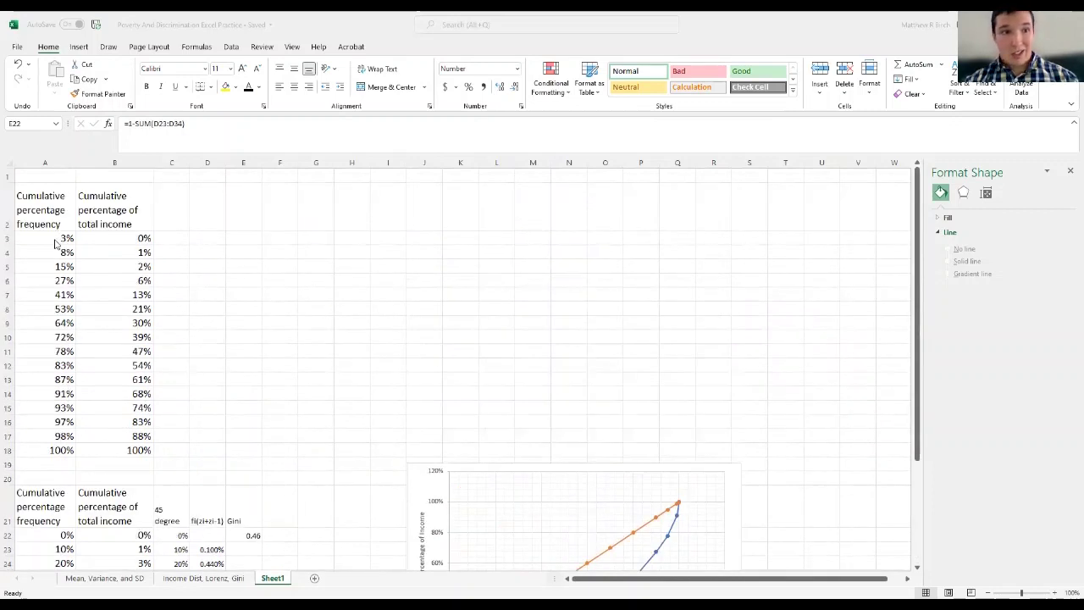
pyautogui.moveTo(54, 241)
pyautogui.mouseDown()
pyautogui.moveTo(42, 442)
pyautogui.moveTo(51, 297)
pyautogui.moveTo(67, 243)
pyautogui.mouseUp()
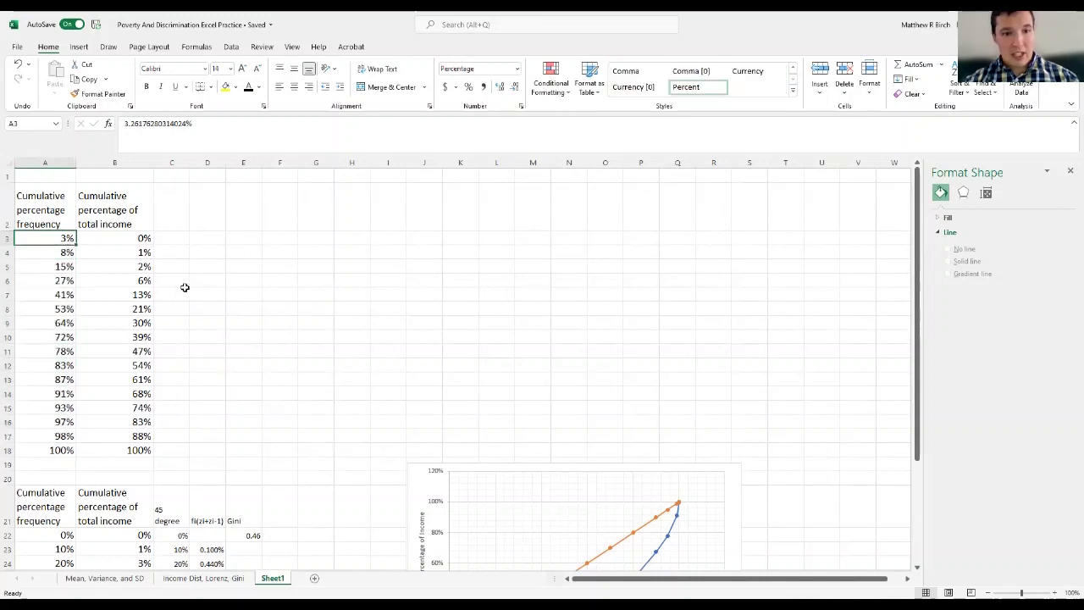
pyautogui.click(181, 225)
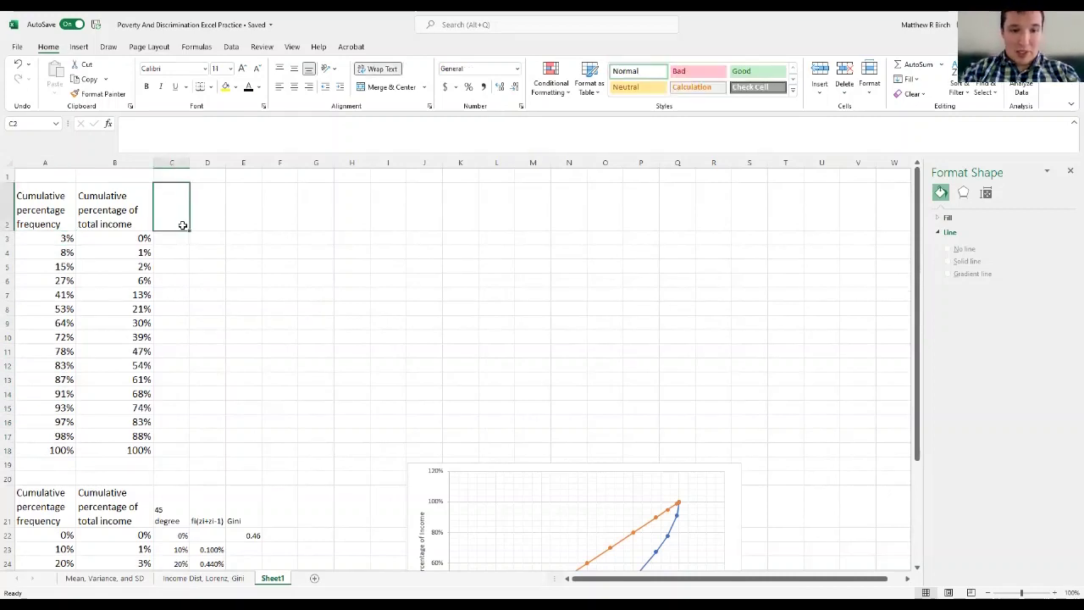
pyautogui.write('fi(zi+zi-1')
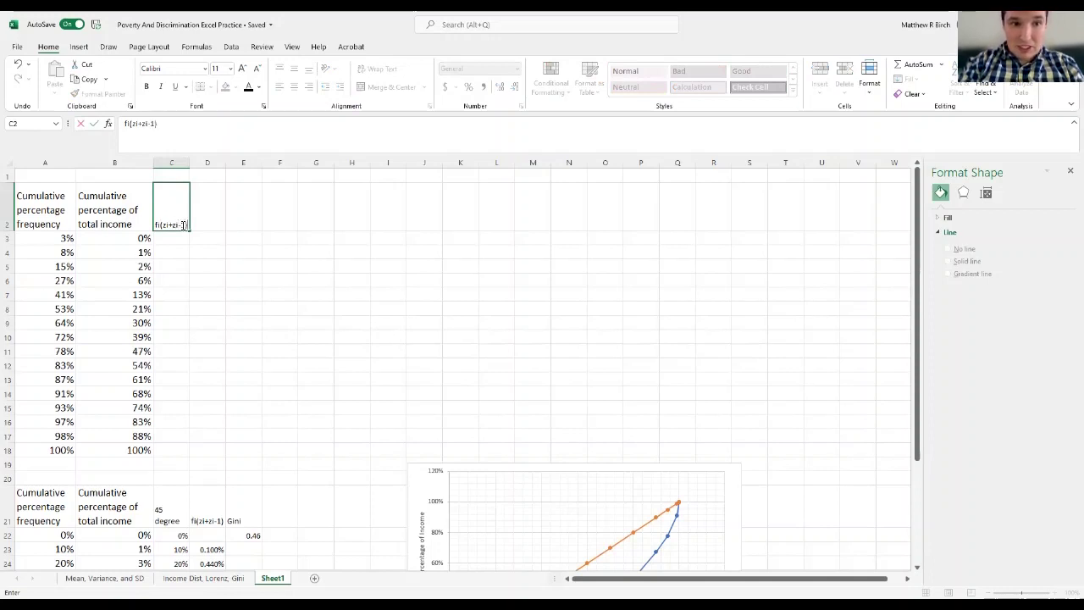
pyautogui.press('Return')
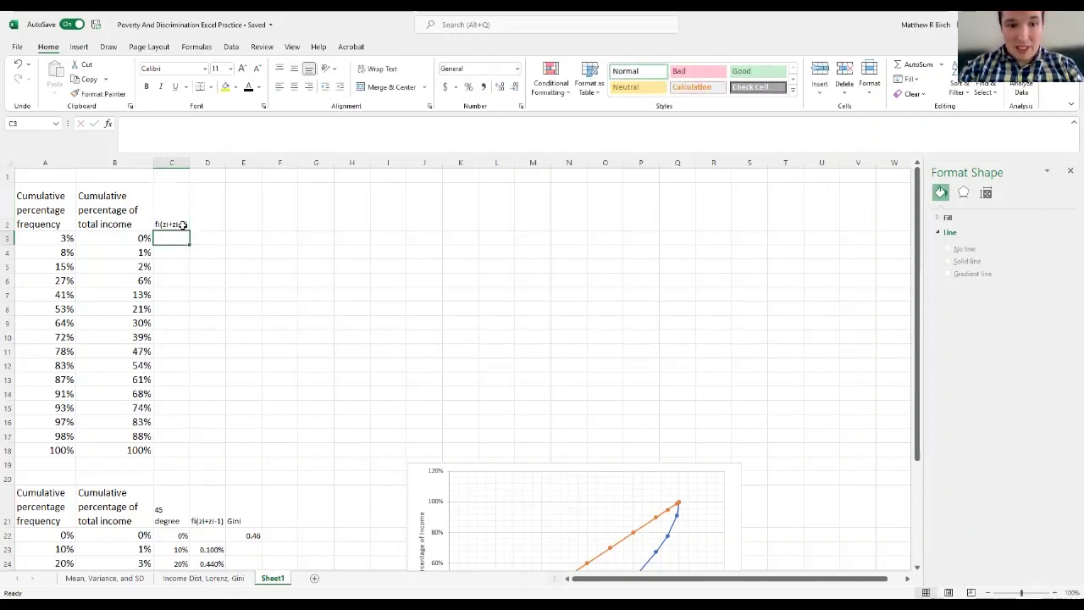
pyautogui.press('Right')
pyautogui.press('Up')
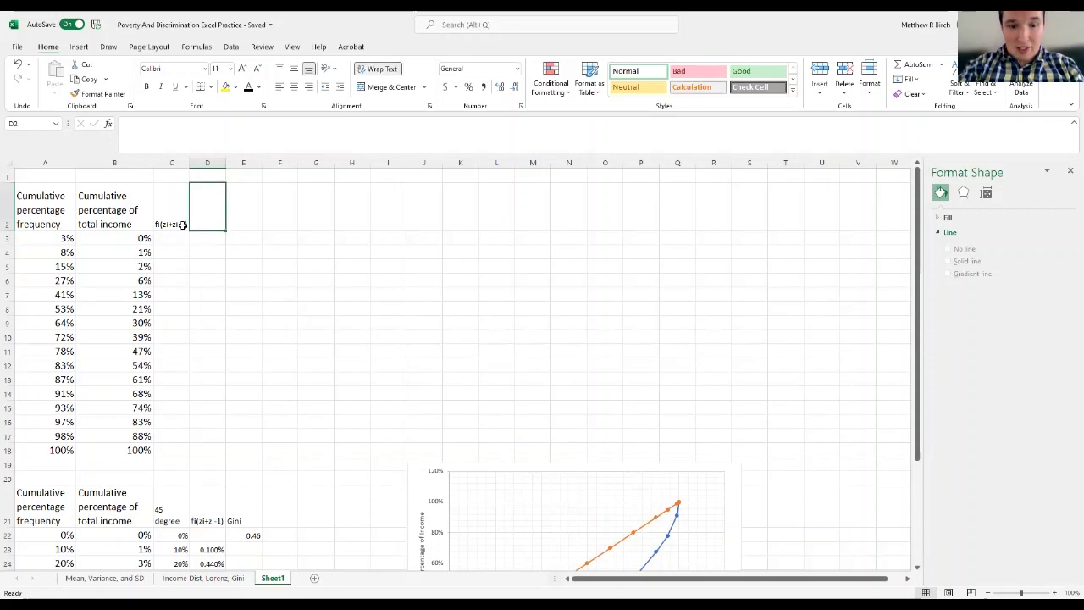
pyautogui.write('Gini')
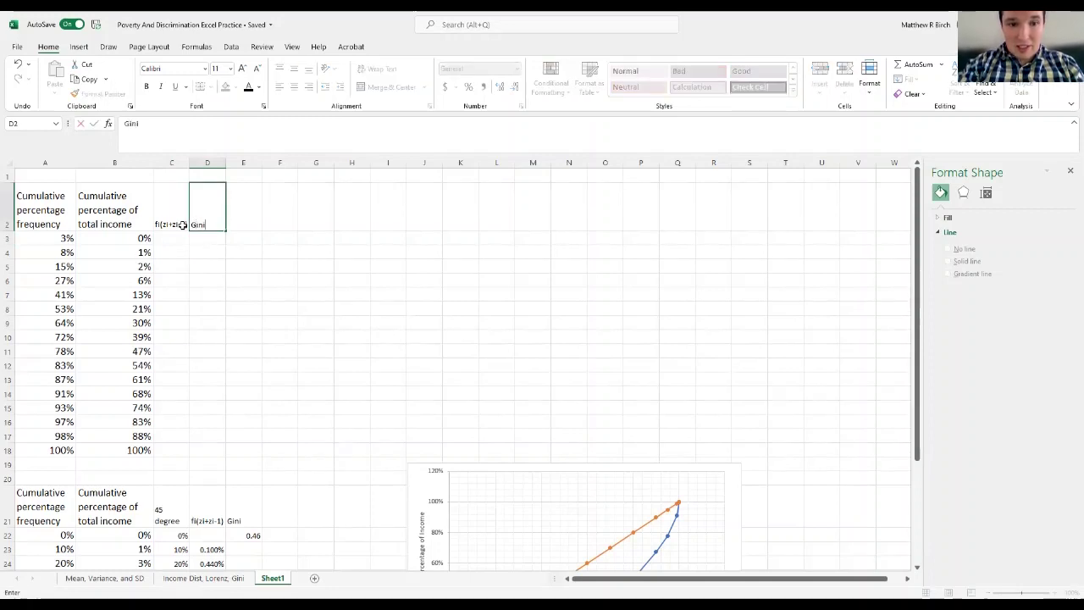
pyautogui.press('Return')
pyautogui.press('Left')
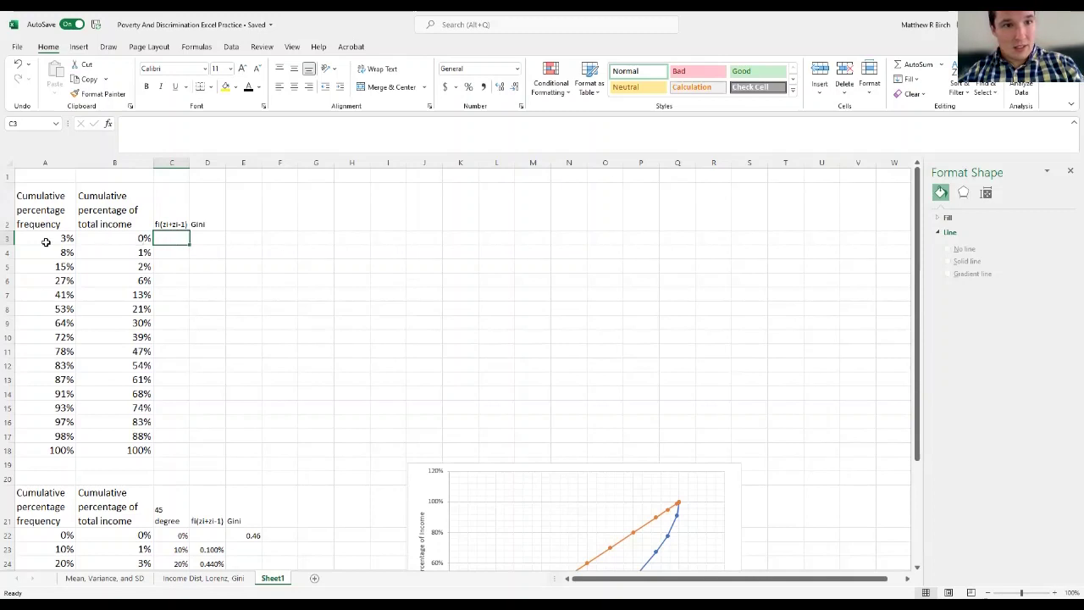
# Step: Insert a blank row above the first data row of the upper table and enter 0 in both A3 and B3
pyautogui.click(9, 239)
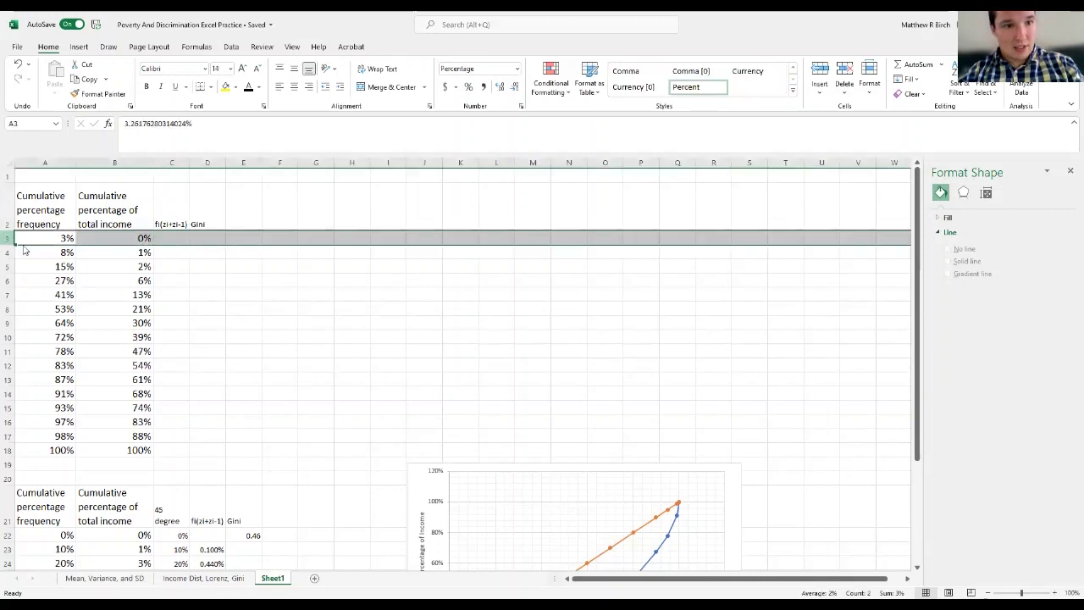
pyautogui.rightClick(10, 246)
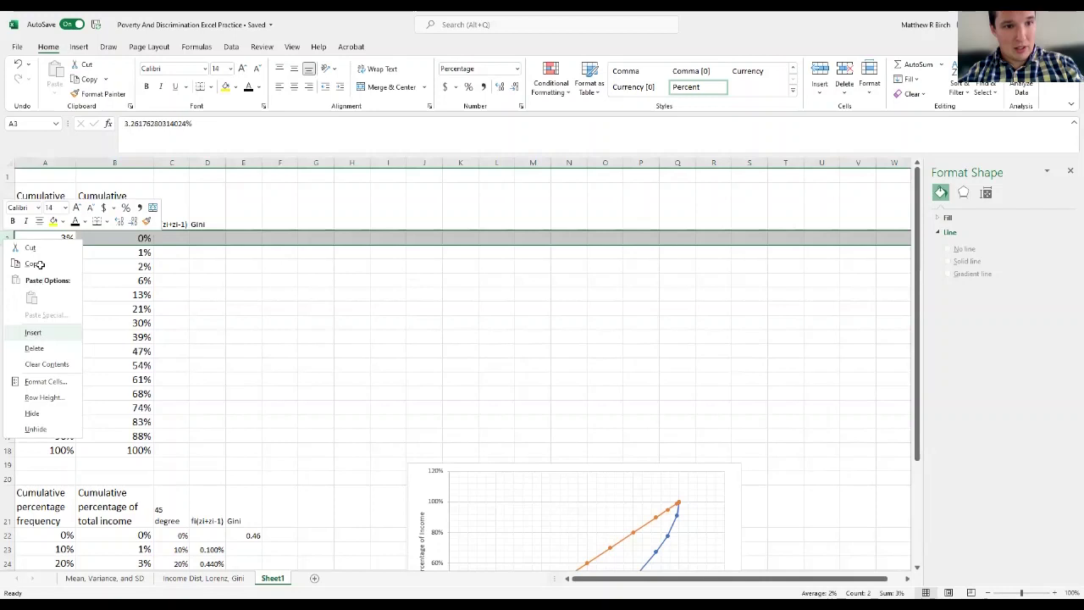
pyautogui.press('i')
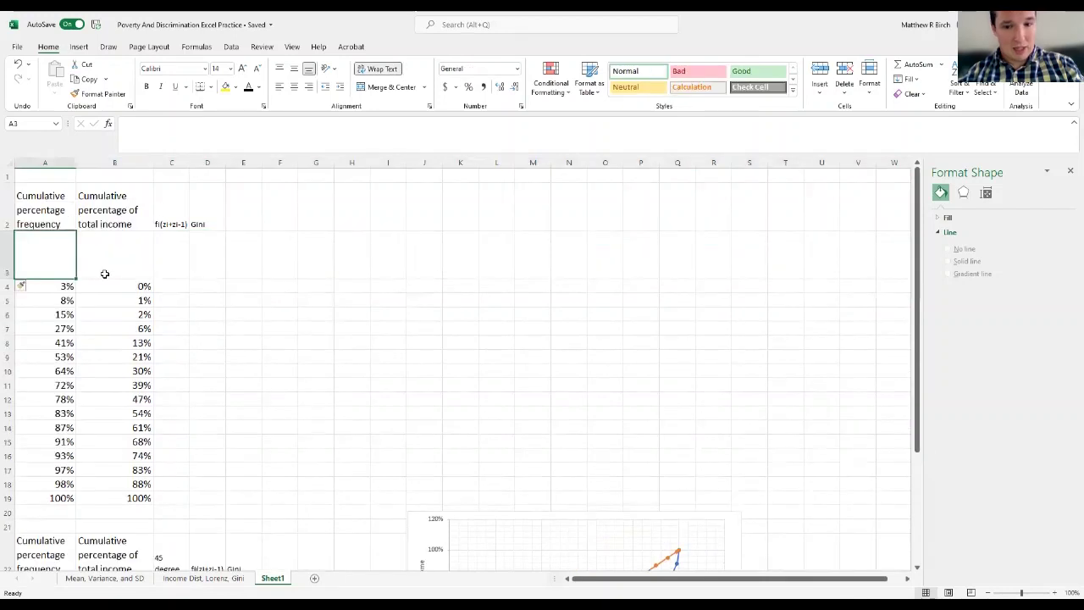
pyautogui.write('0')
pyautogui.press('Tab')
pyautogui.write('0')
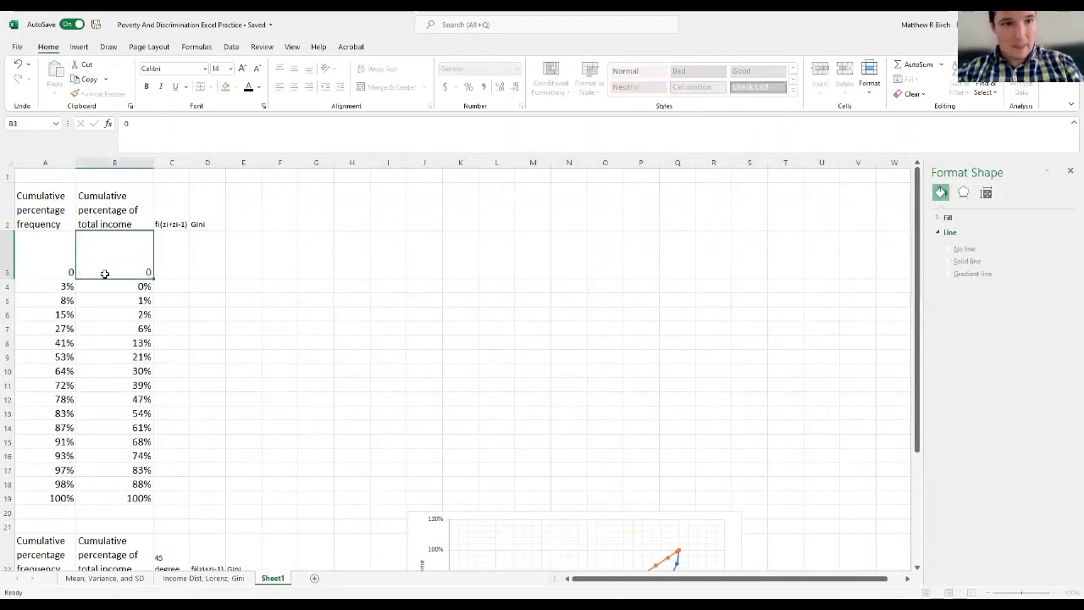
pyautogui.press('Tab')
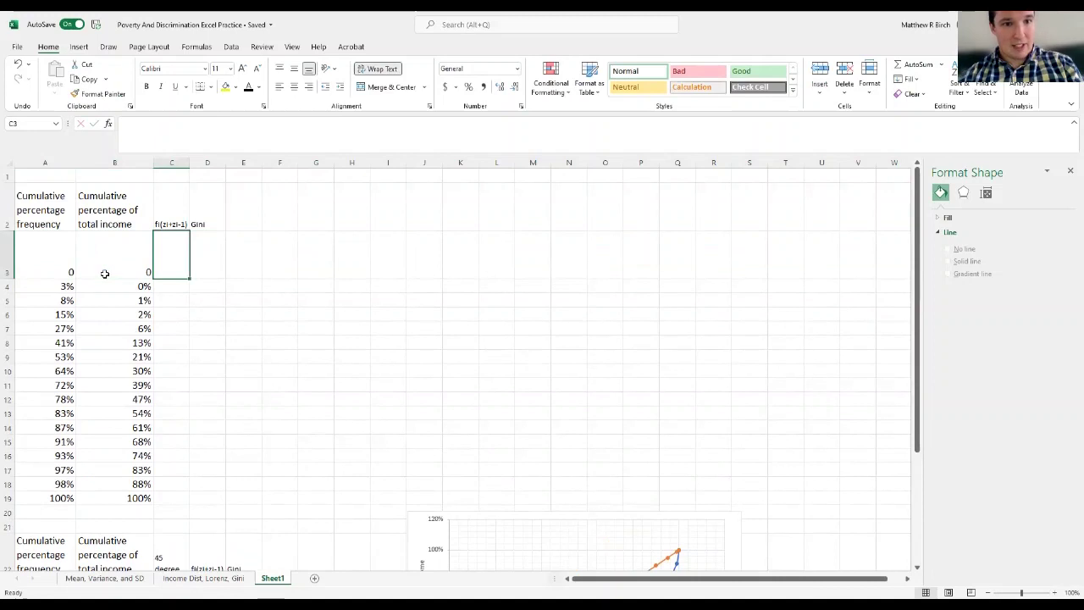
# Step: Enter the trapezoid formula =(A4-A3)*(B3+B4) in C4
pyautogui.click(180, 287)
pyautogui.write('=')
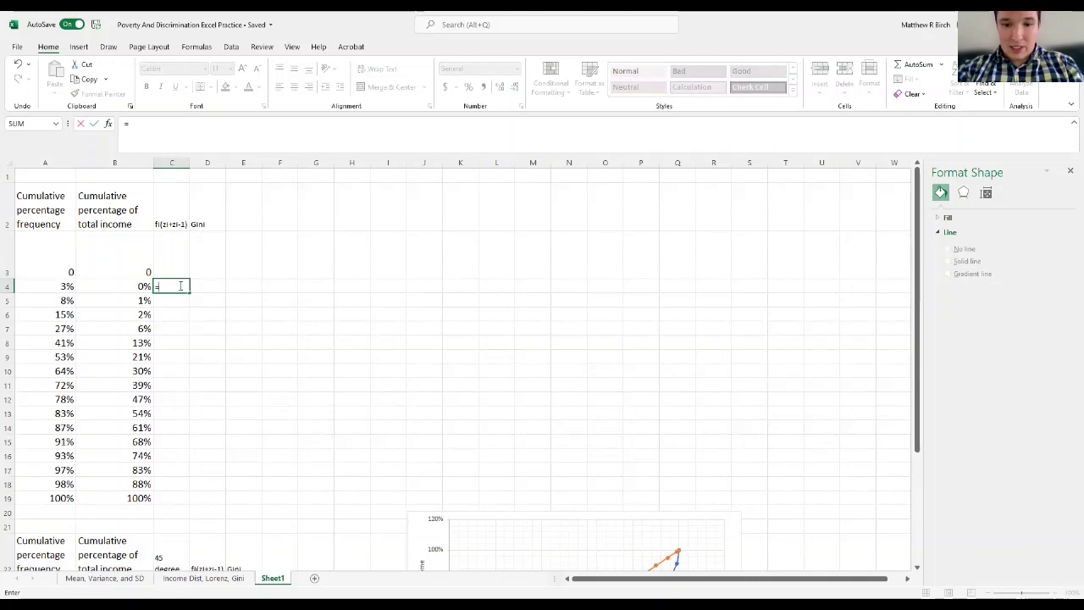
pyautogui.write('(')
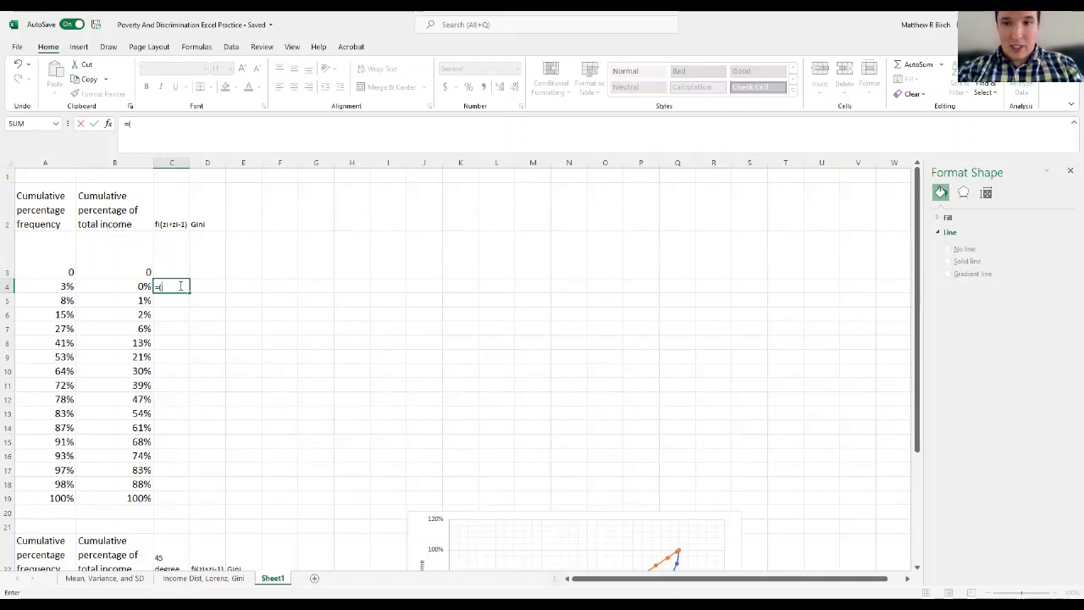
pyautogui.click(65, 287)
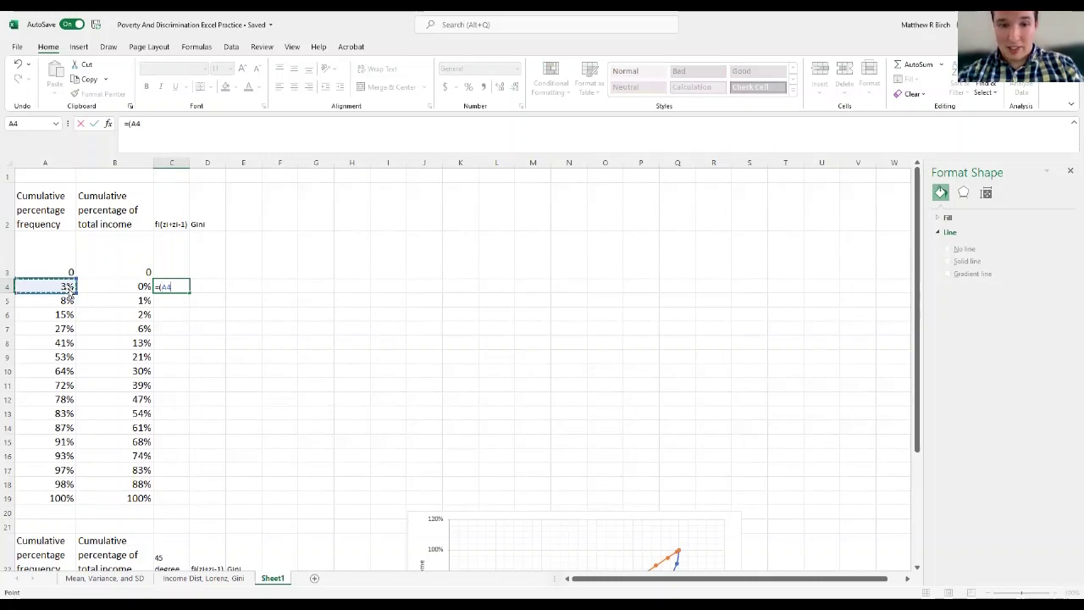
pyautogui.write('-')
pyautogui.click(52, 270)
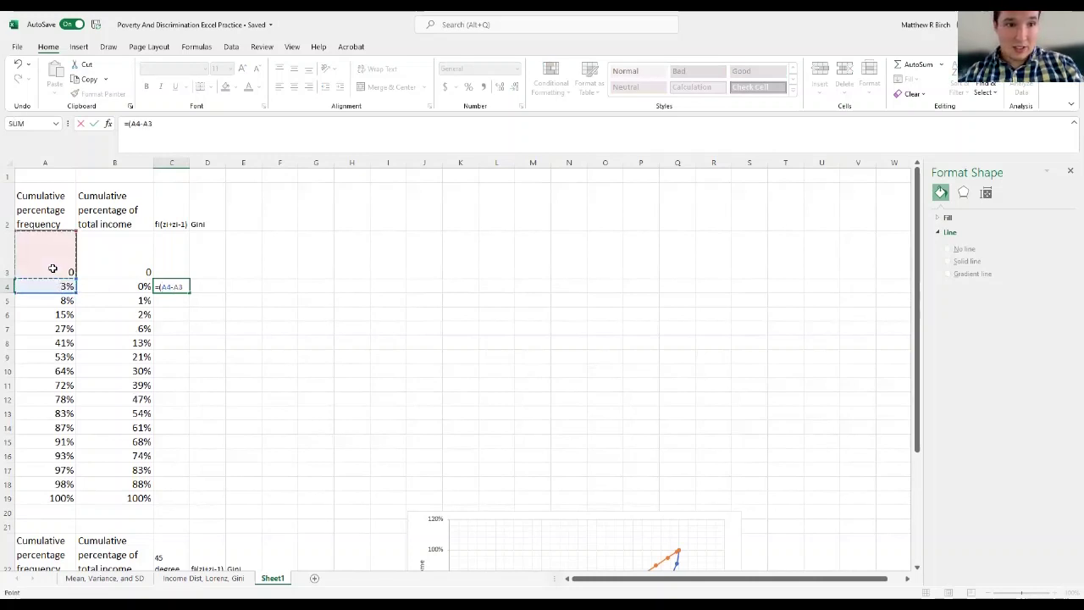
pyautogui.write(')*(')
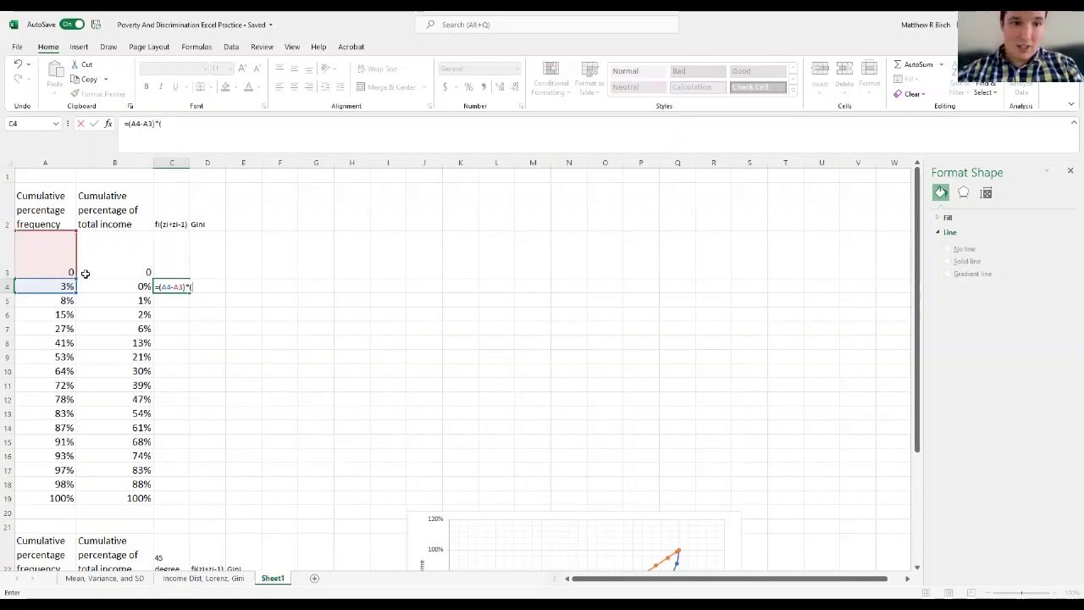
pyautogui.click(133, 269)
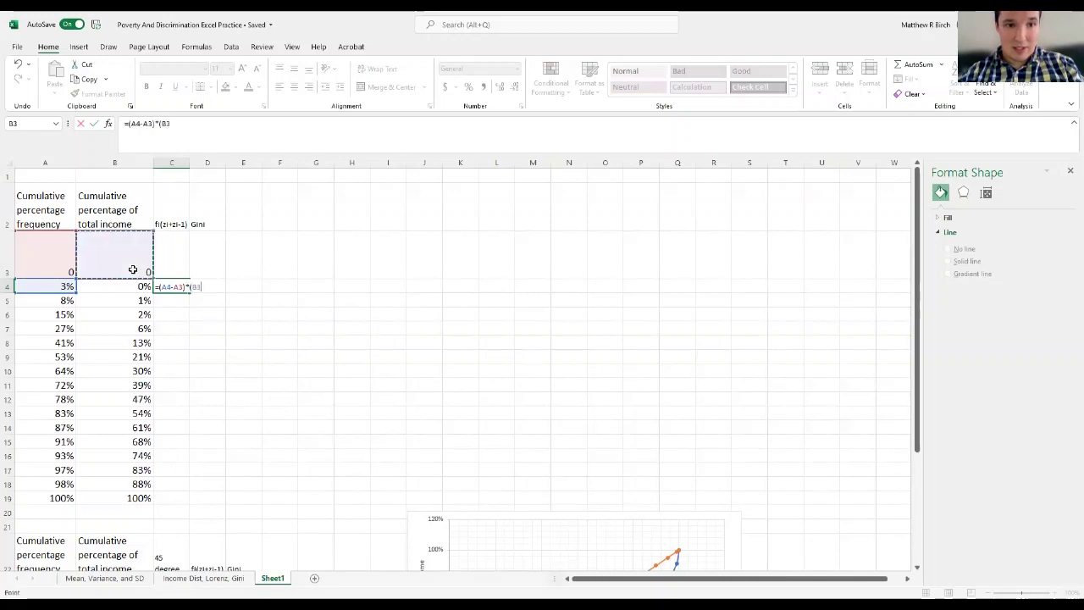
pyautogui.write('+')
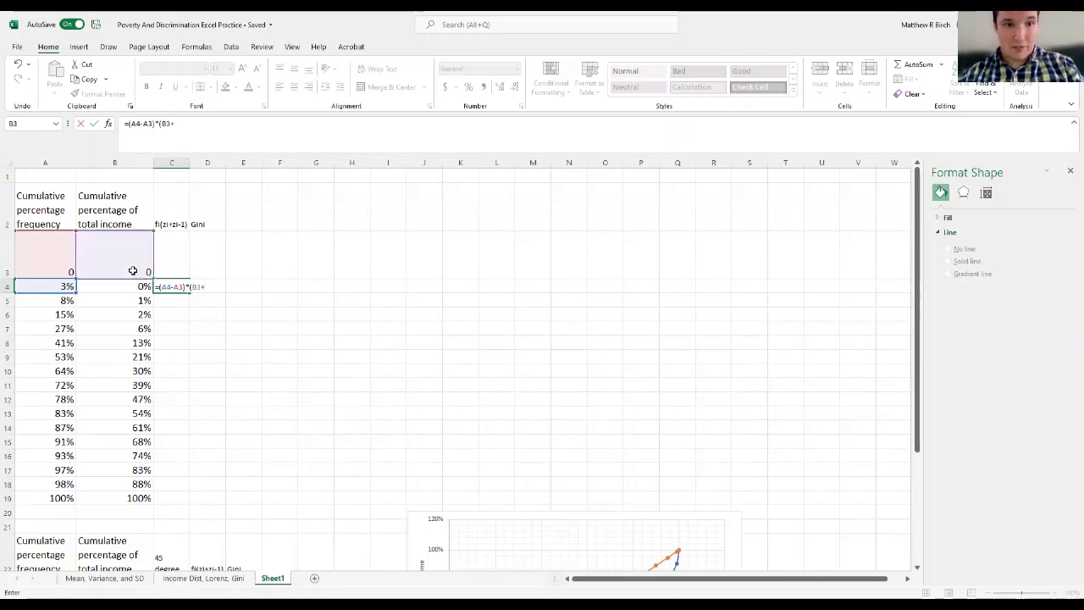
pyautogui.click(133, 285)
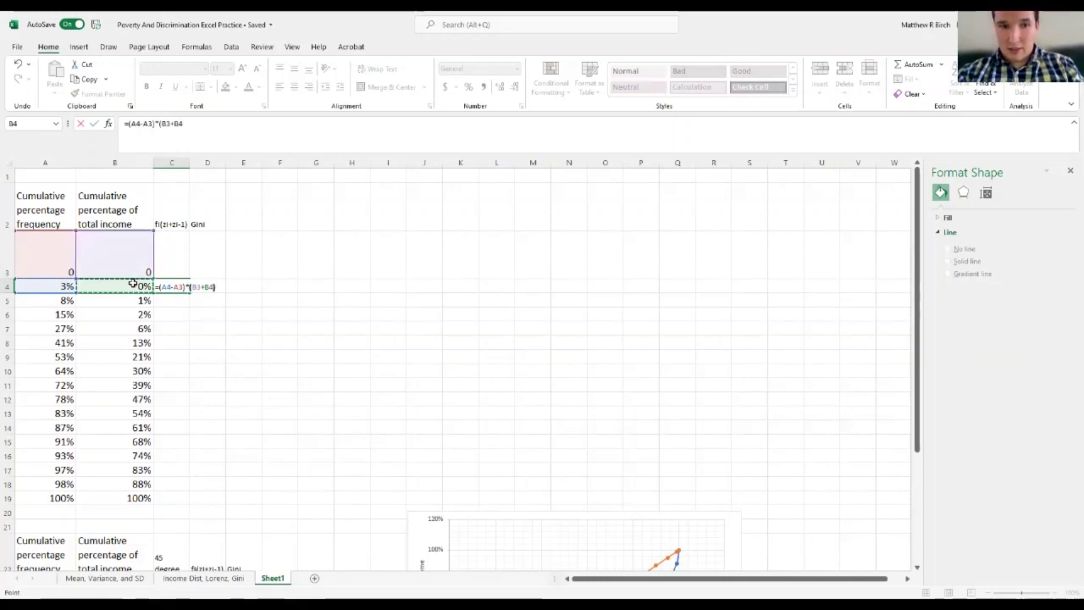
pyautogui.write(')')
pyautogui.press('Return')
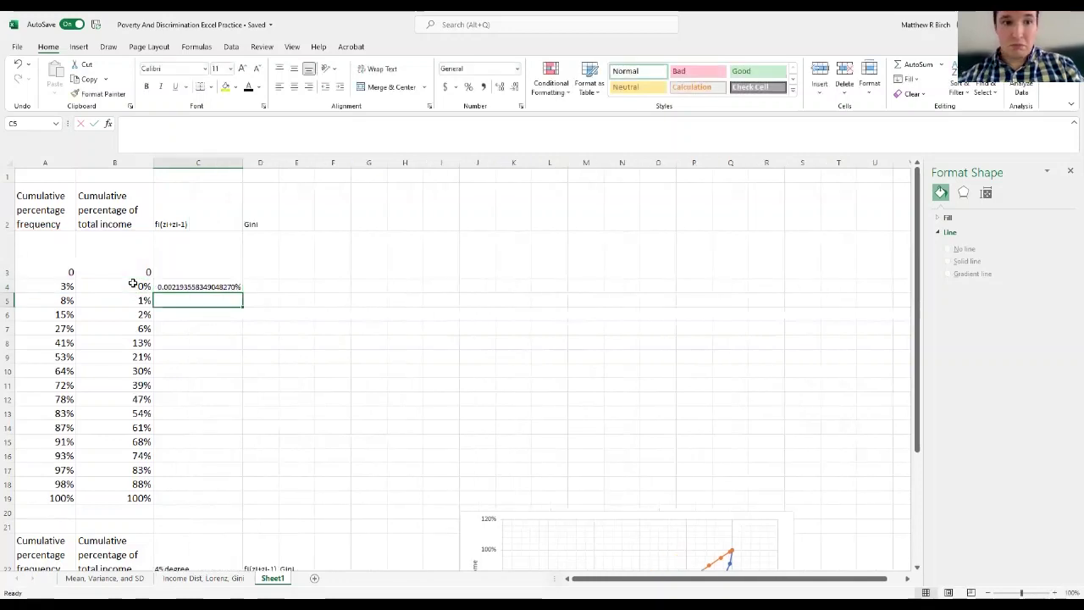
# Step: Reduce the percentage in C4 to two decimal places
pyautogui.click(219, 285)
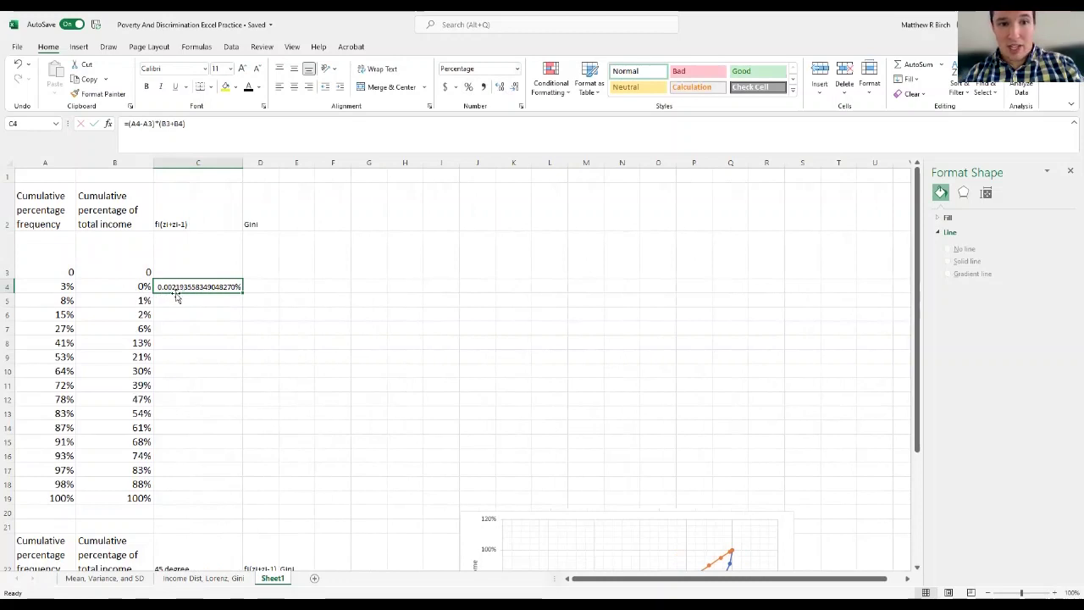
pyautogui.click(516, 85)
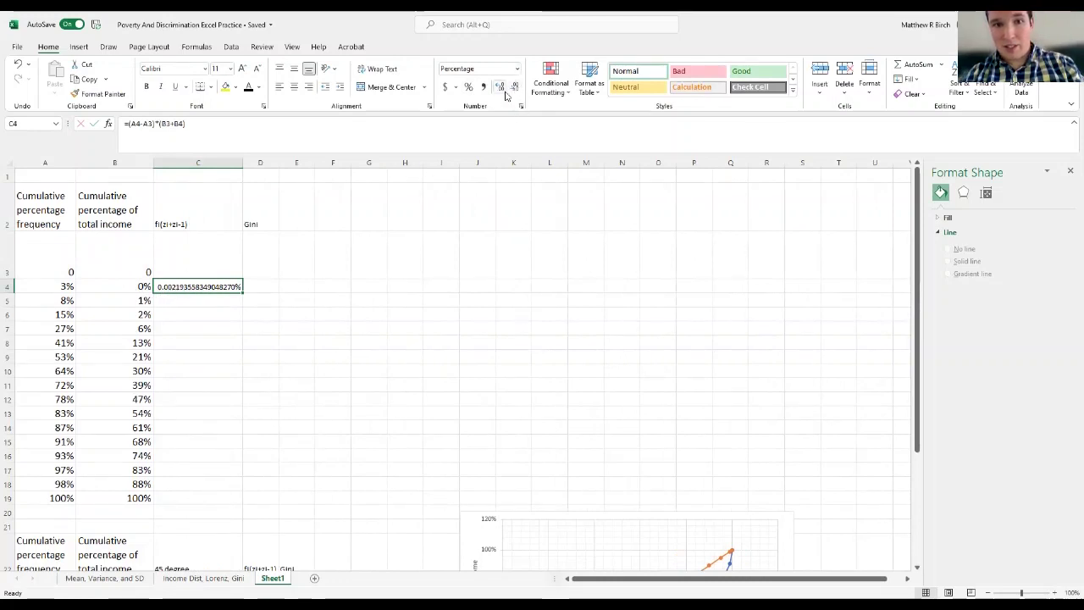
pyautogui.click(516, 85)
pyautogui.click(515, 87)
pyautogui.click(515, 86)
pyautogui.click(514, 88)
pyautogui.click(514, 88)
pyautogui.click(514, 88)
pyautogui.click(514, 88)
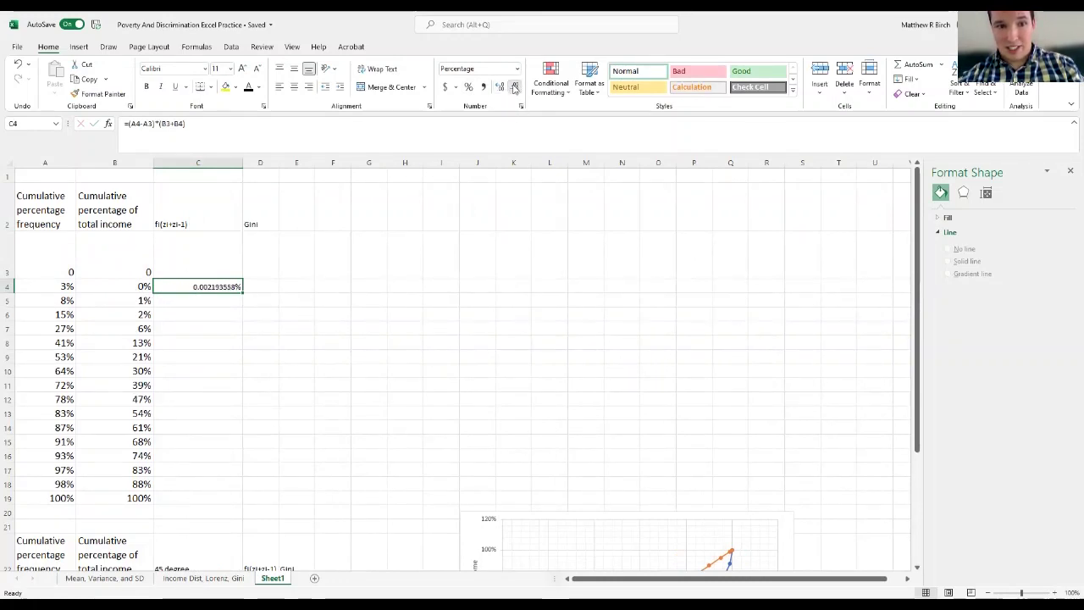
pyautogui.click(514, 88)
pyautogui.click(514, 88)
pyautogui.click(514, 88)
pyautogui.click(514, 88)
pyautogui.click(514, 88)
pyautogui.click(514, 88)
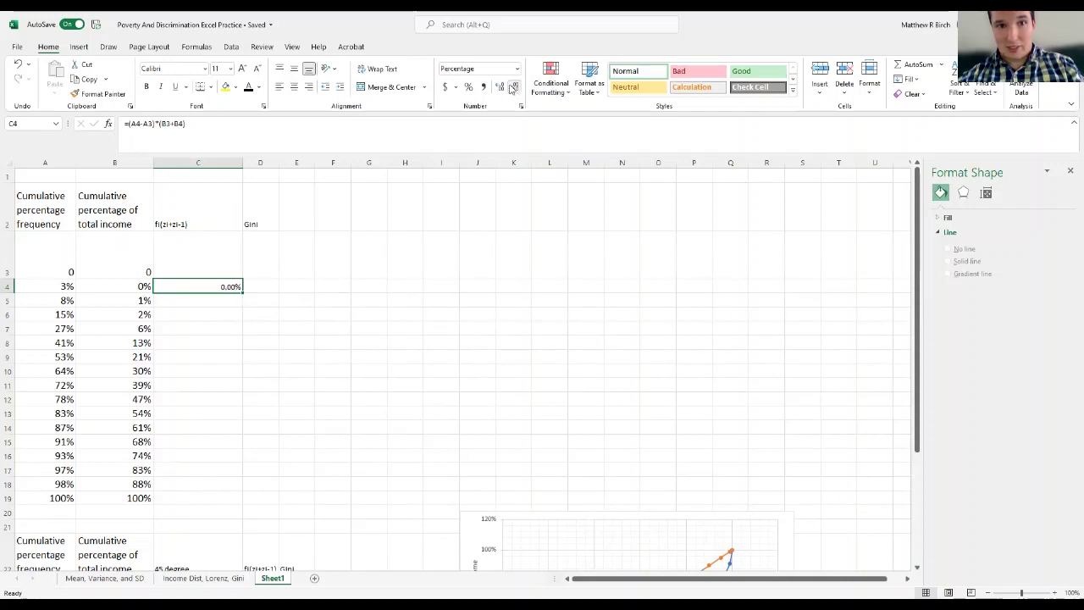
# Step: Fill the trapezoid formula from C4 down through C19
pyautogui.click(227, 265)
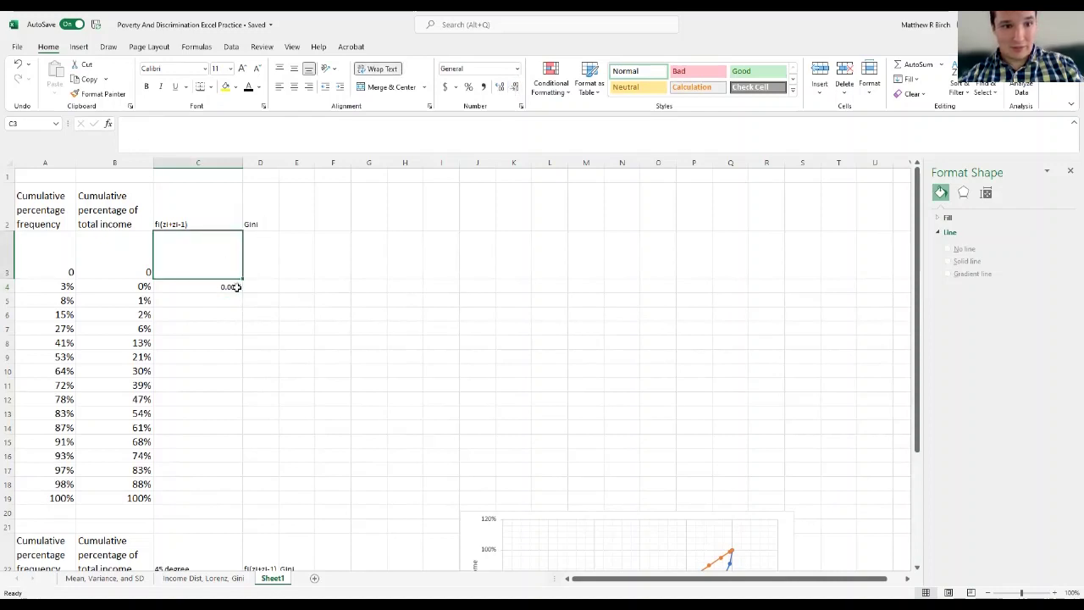
pyautogui.click(241, 287)
pyautogui.moveTo(244, 291); pyautogui.dragTo(233, 503)
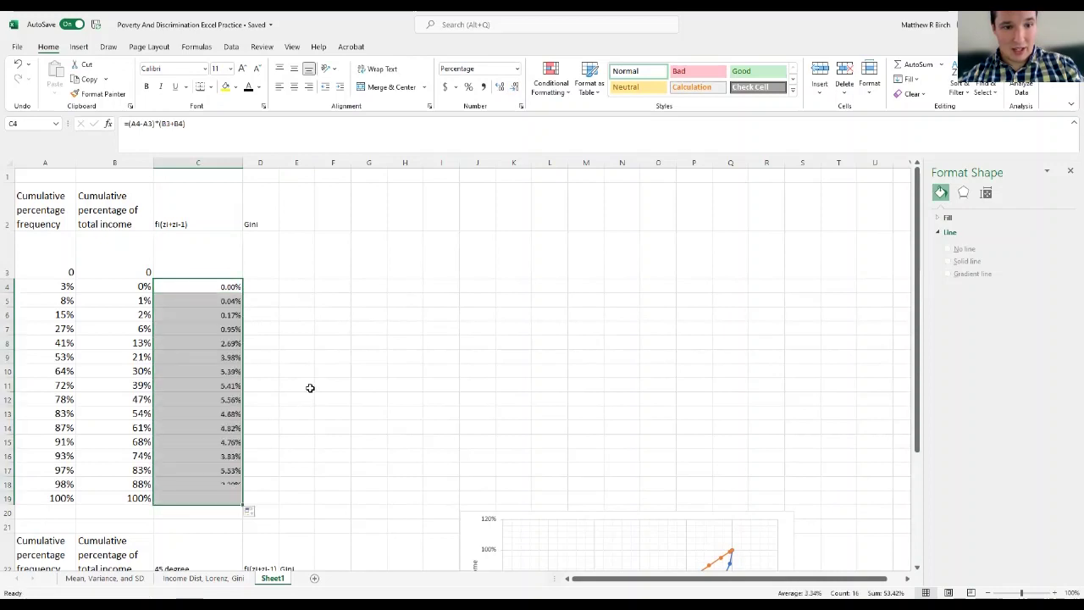
# Step: Calculate the Gini coefficient in D3 with the formula =1-SUM(C4:C19)
pyautogui.click(261, 265)
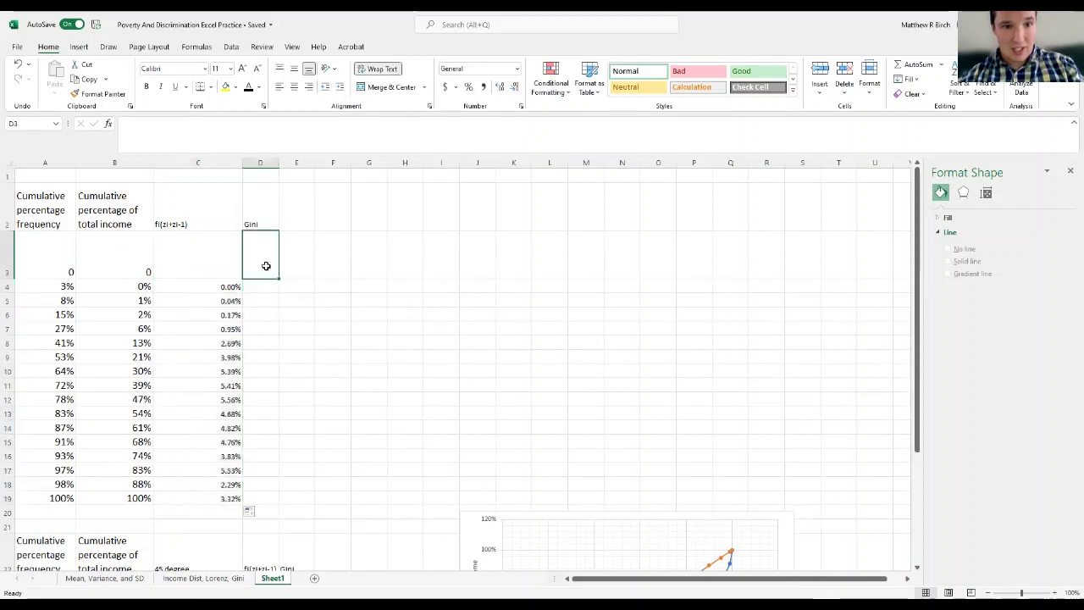
pyautogui.write('=')
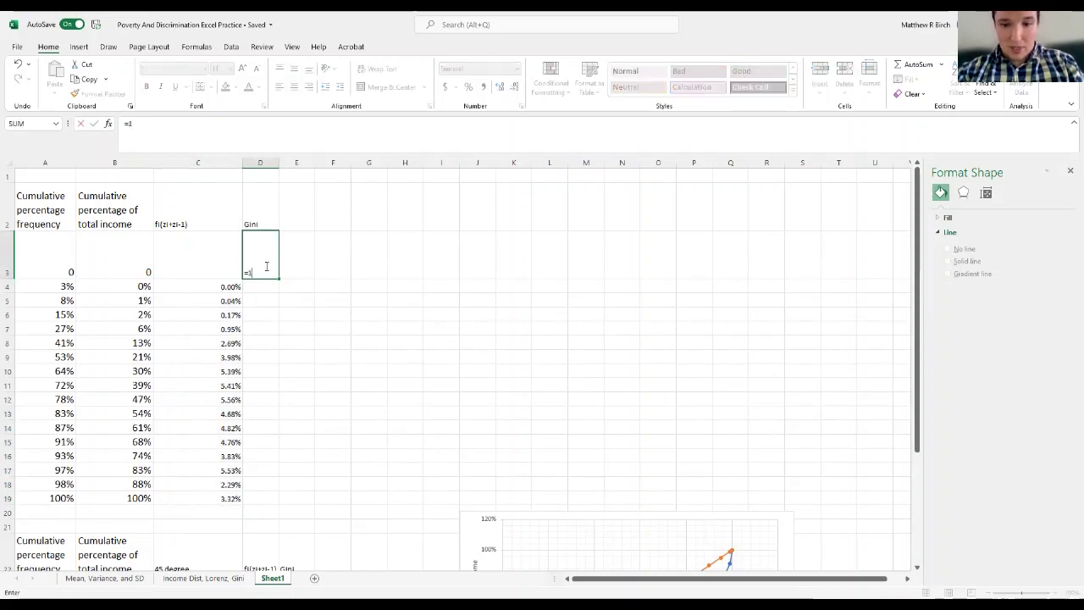
pyautogui.write('1-s')
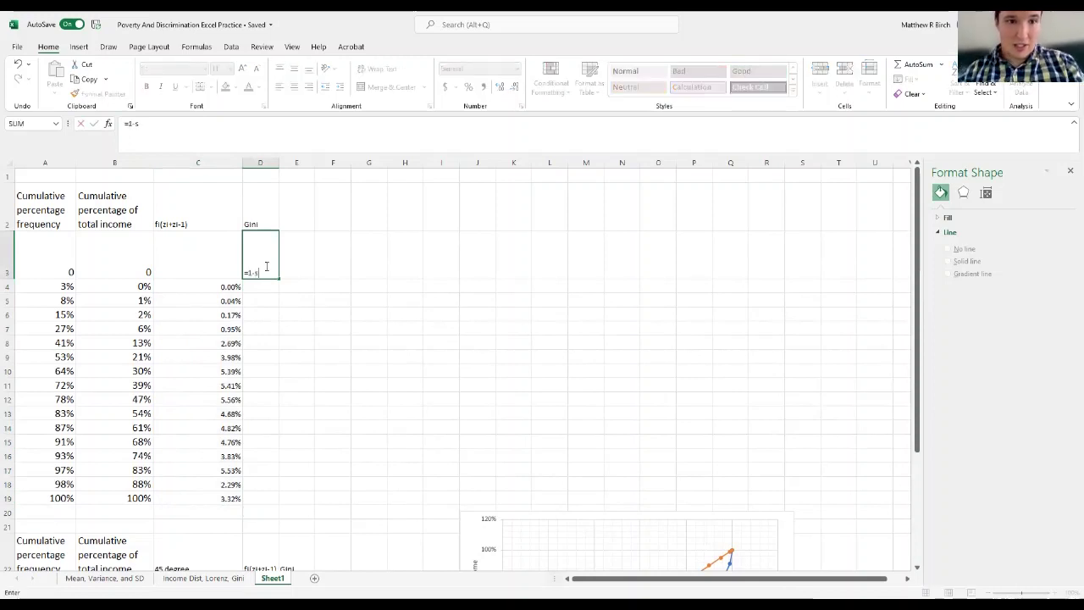
pyautogui.write('um(')
pyautogui.click(206, 288)
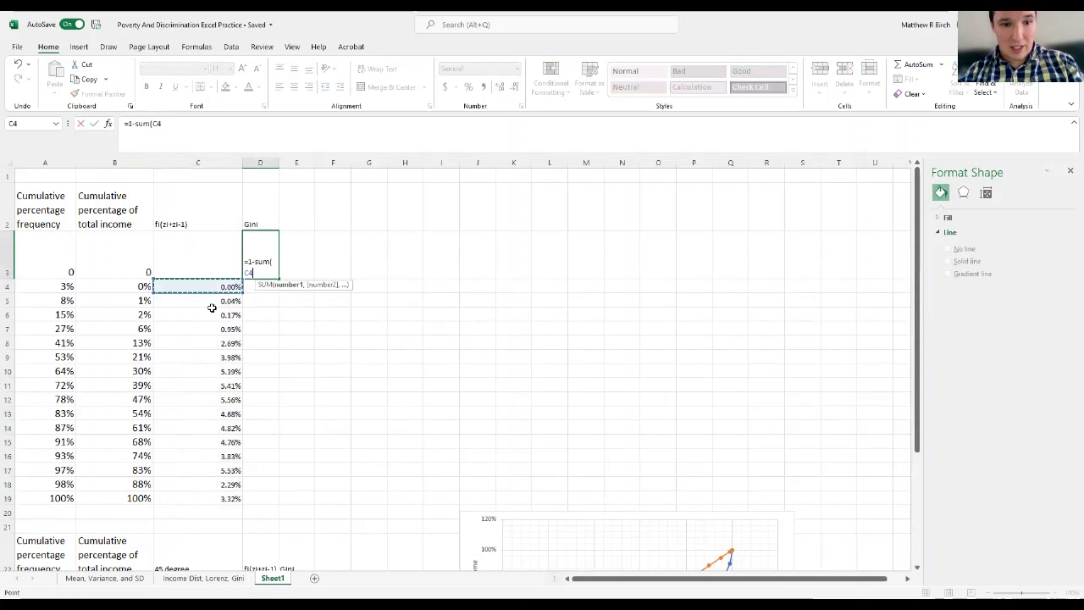
pyautogui.keyDown('shift'); pyautogui.click(213, 496); pyautogui.keyUp('shift')
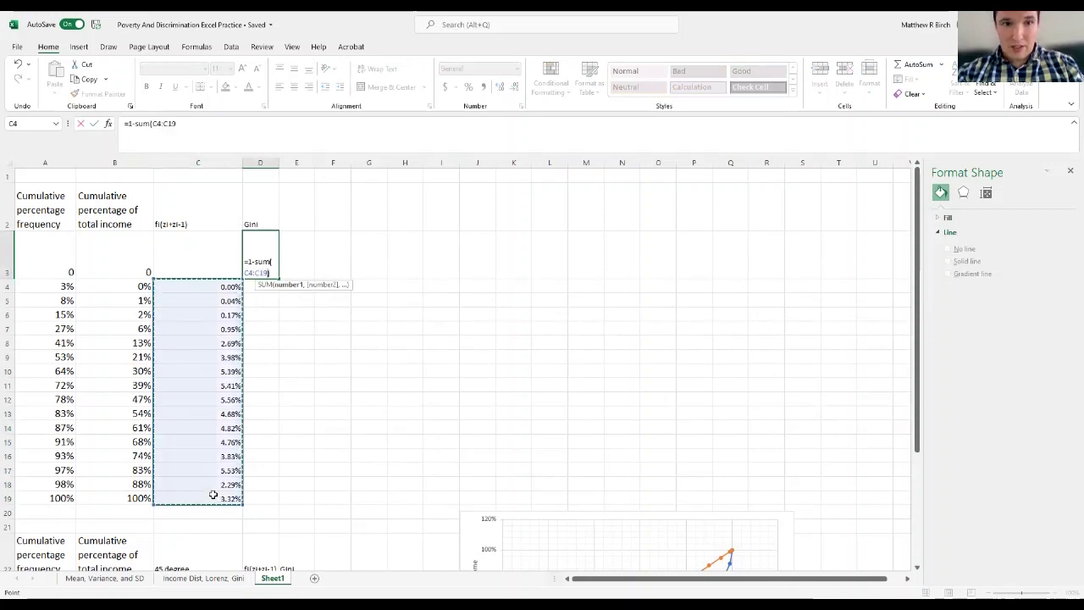
pyautogui.press('Return')
pyautogui.press('Up')
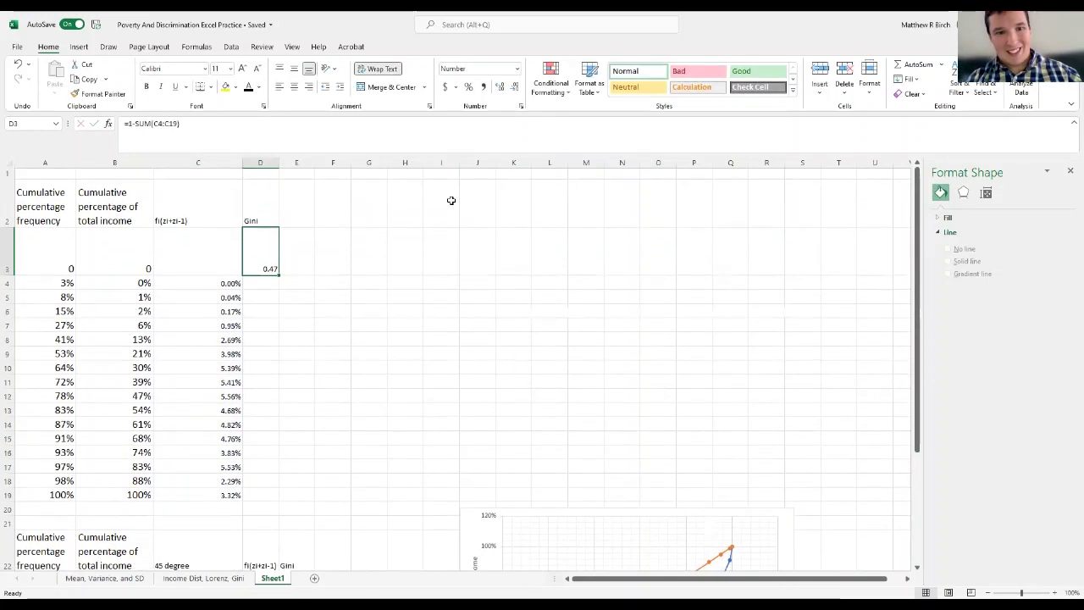
pyautogui.scroll(-2, 451, 200)
pyautogui.scroll(2, 451, 200)
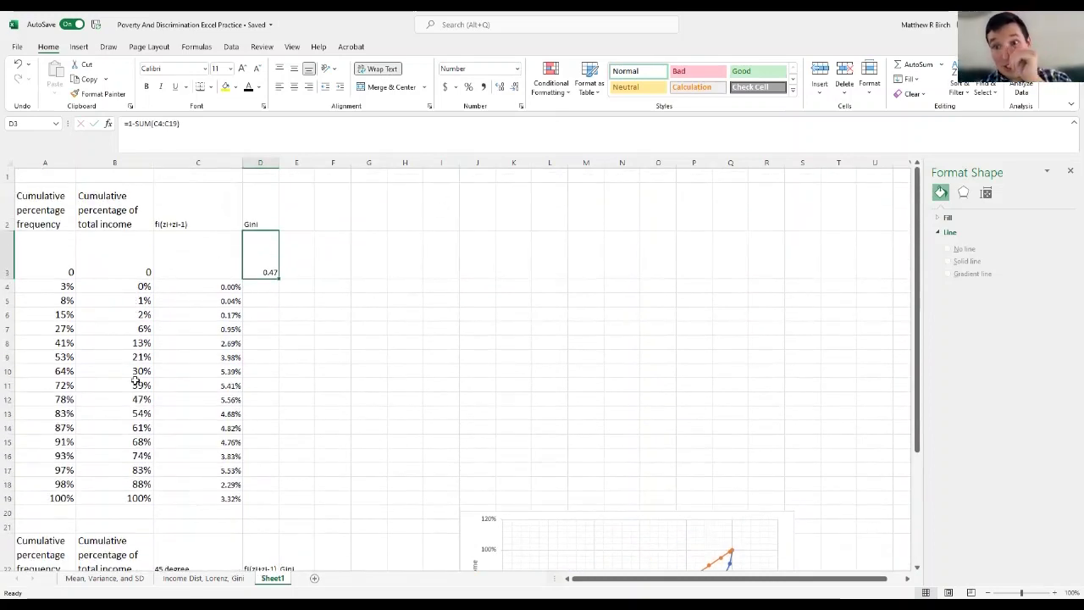
# Step: Insert a scatter chart with straight lines and markers from the cumulative frequency and income data in A3:B19
pyautogui.scroll(-2, 139, 381)
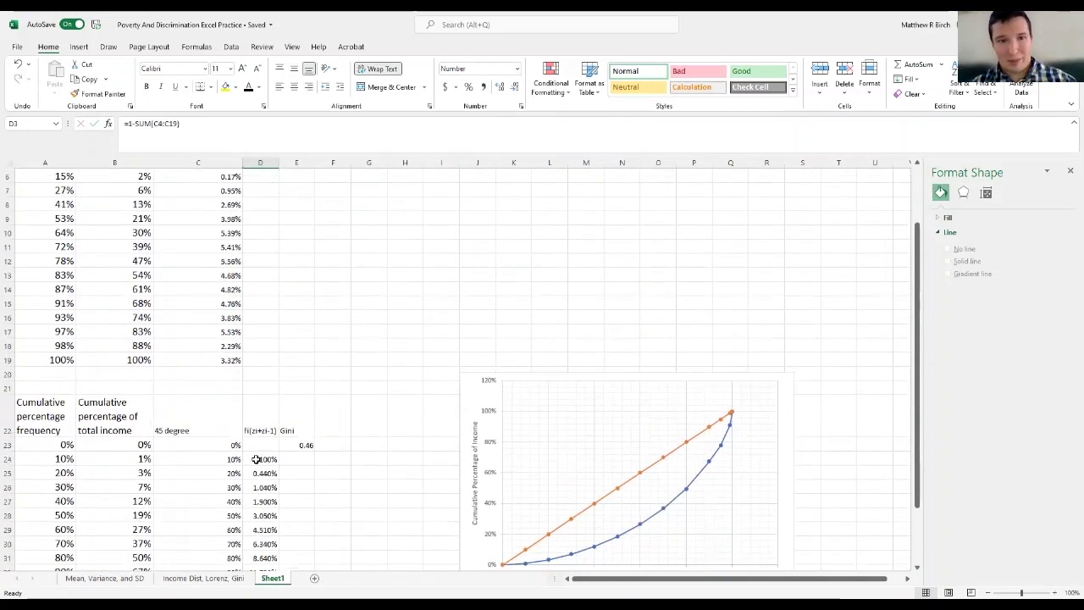
pyautogui.scroll(2, 350, 440)
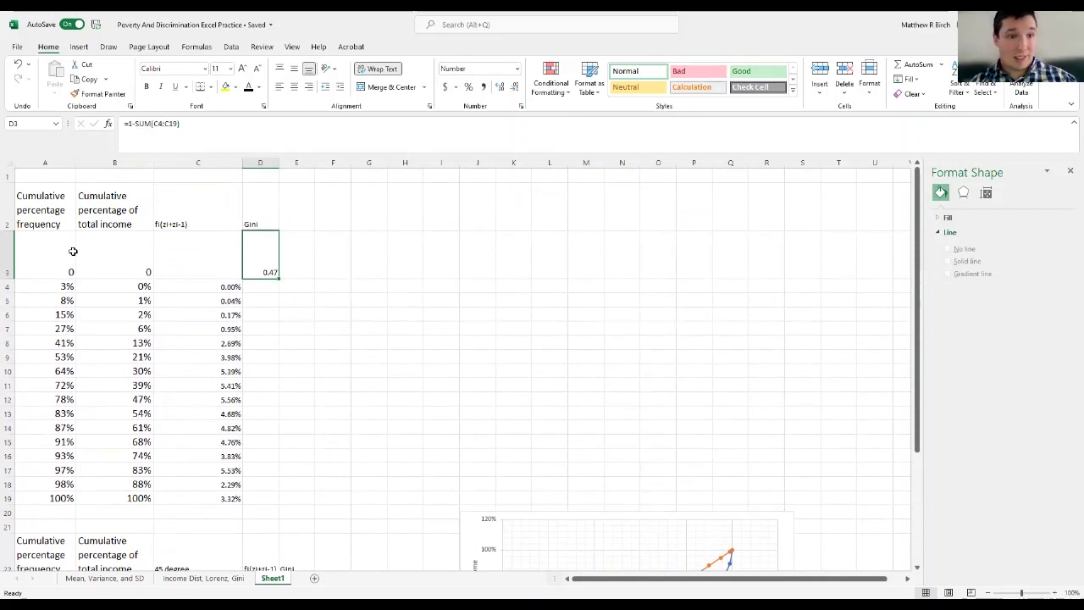
pyautogui.moveTo(49, 244); pyautogui.dragTo(125, 498)
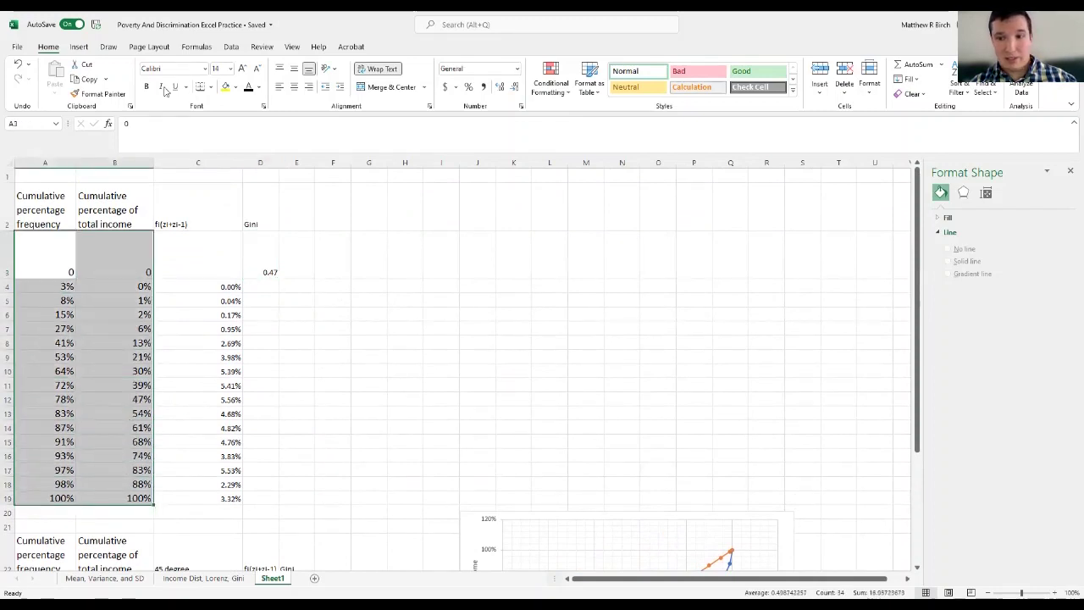
pyautogui.click(78, 47)
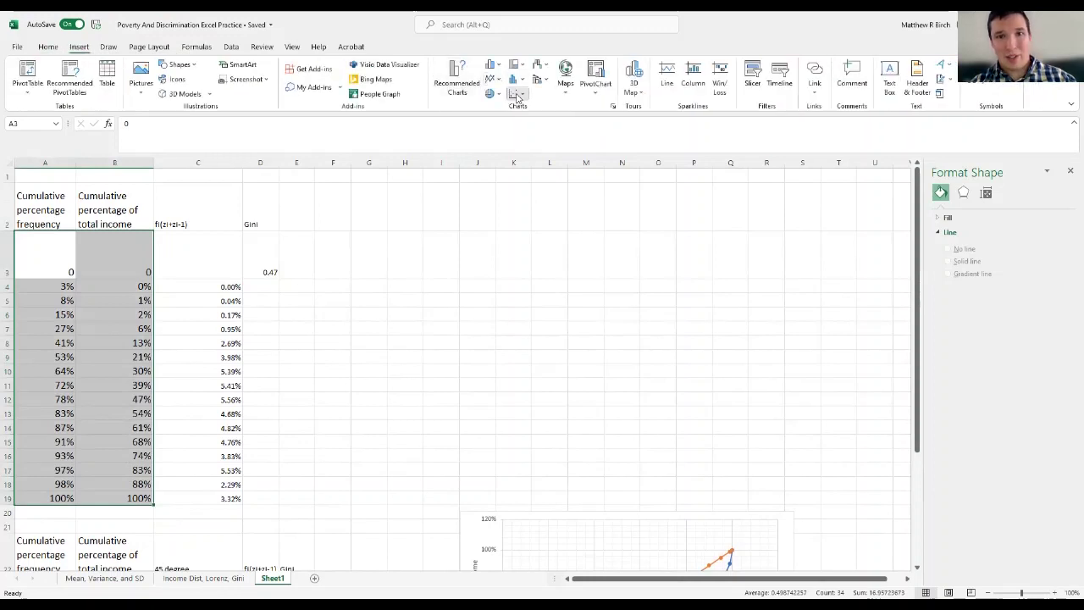
pyautogui.click(517, 93)
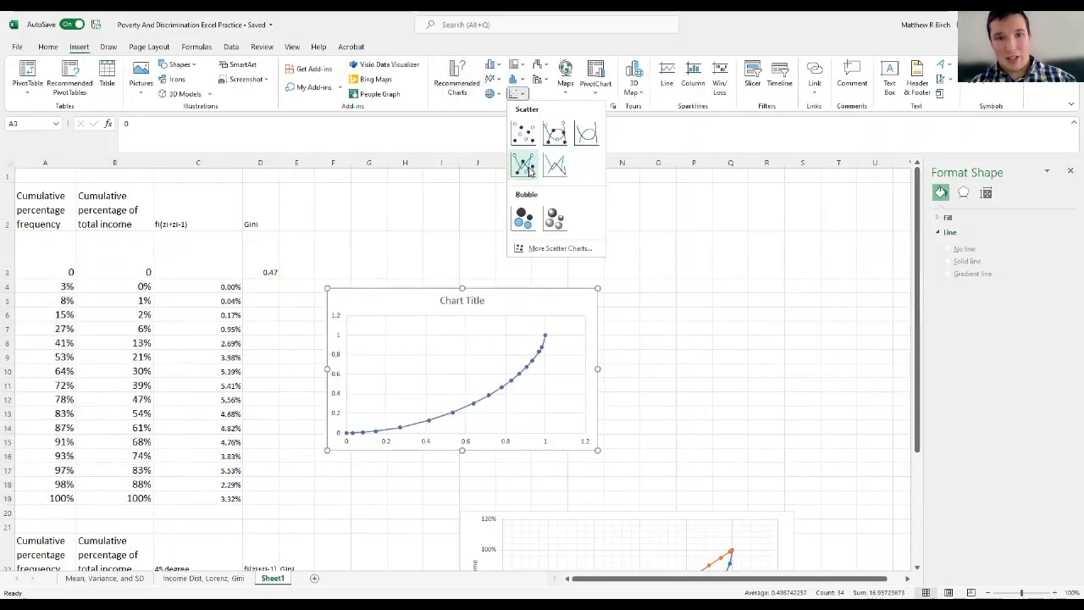
pyautogui.click(527, 416)
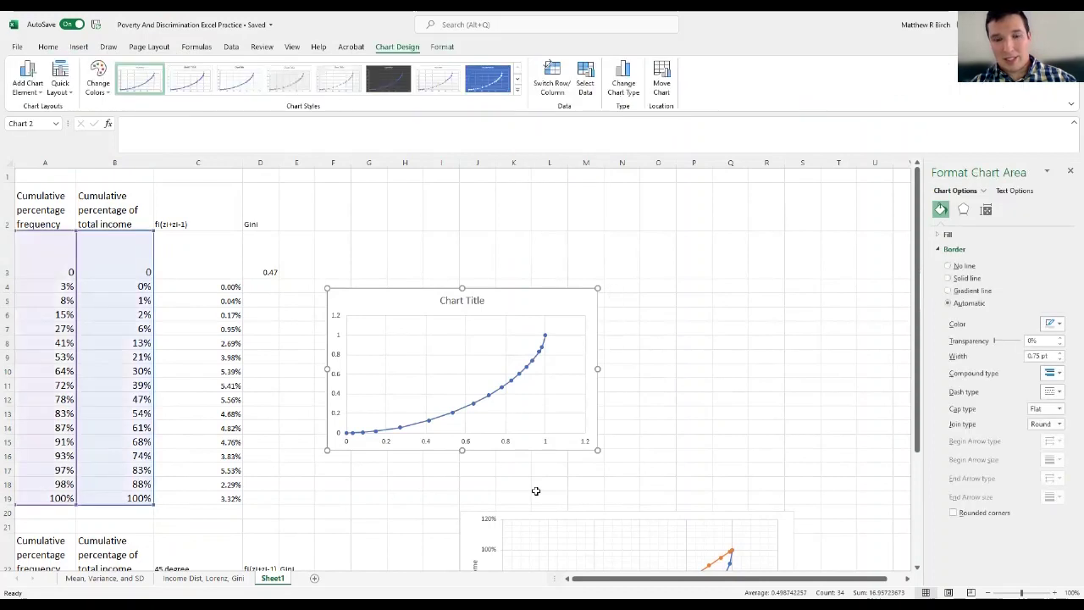
pyautogui.scroll(-2, 535, 493)
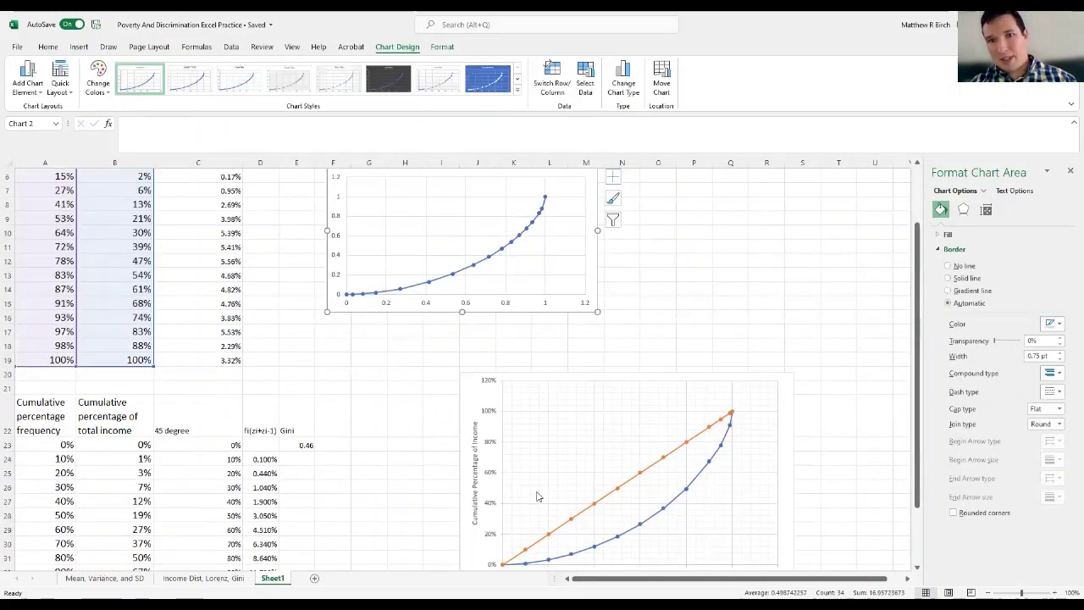